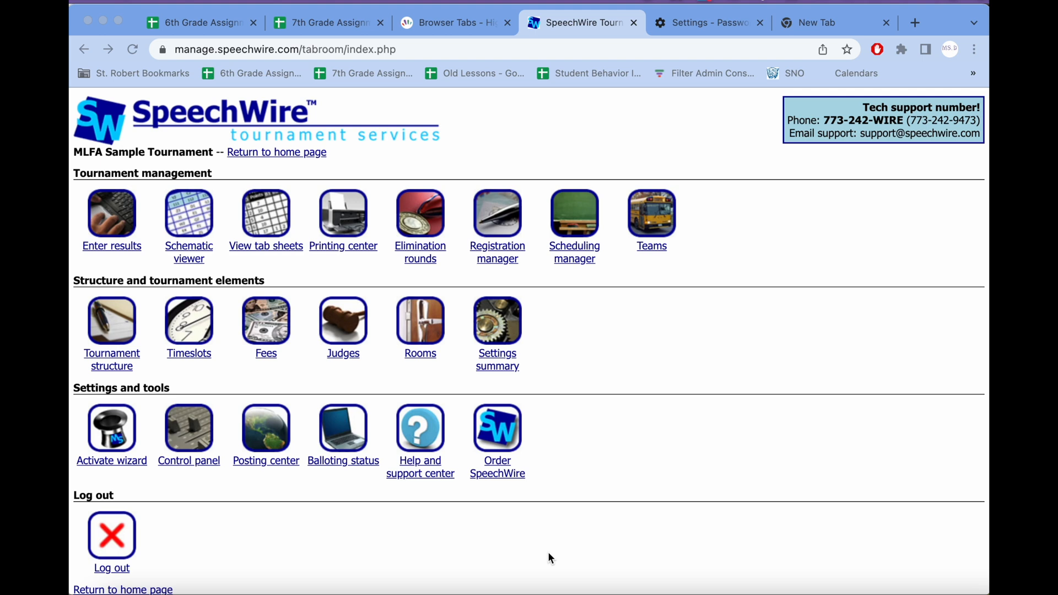
Step: Set the overall registration status to Closed in the registration settings, save the change, and return to the tournament home page
left_click(492, 254)
left_click(493, 253)
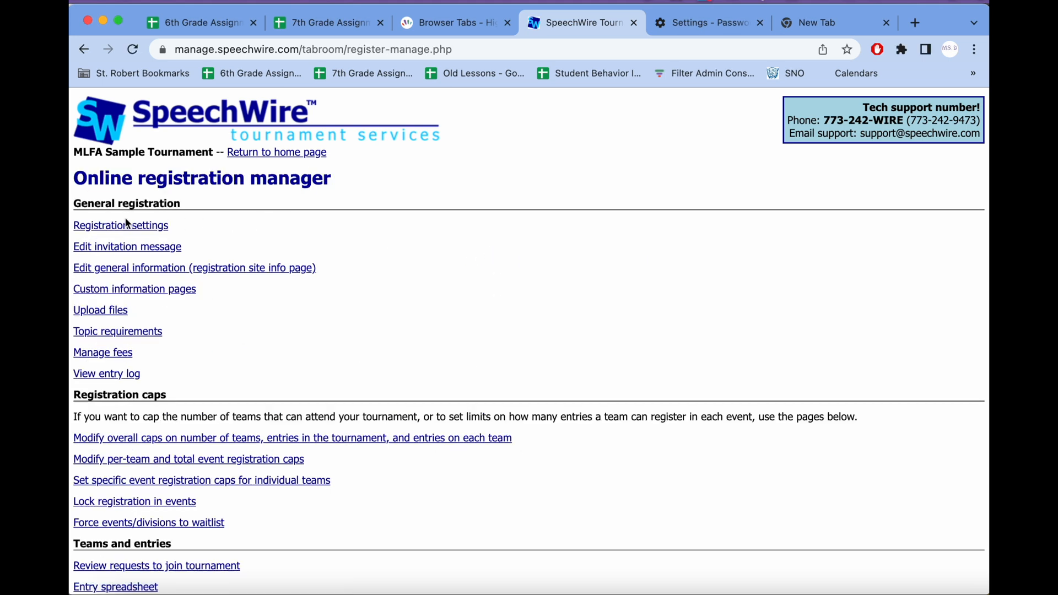
left_click(138, 232)
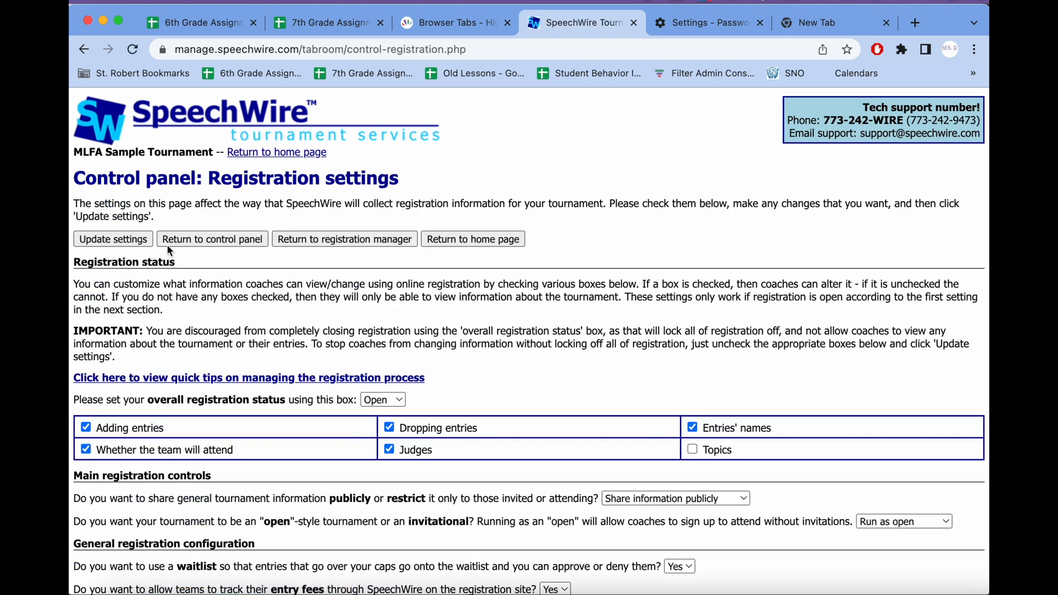
scroll(406, 387, "down", 2)
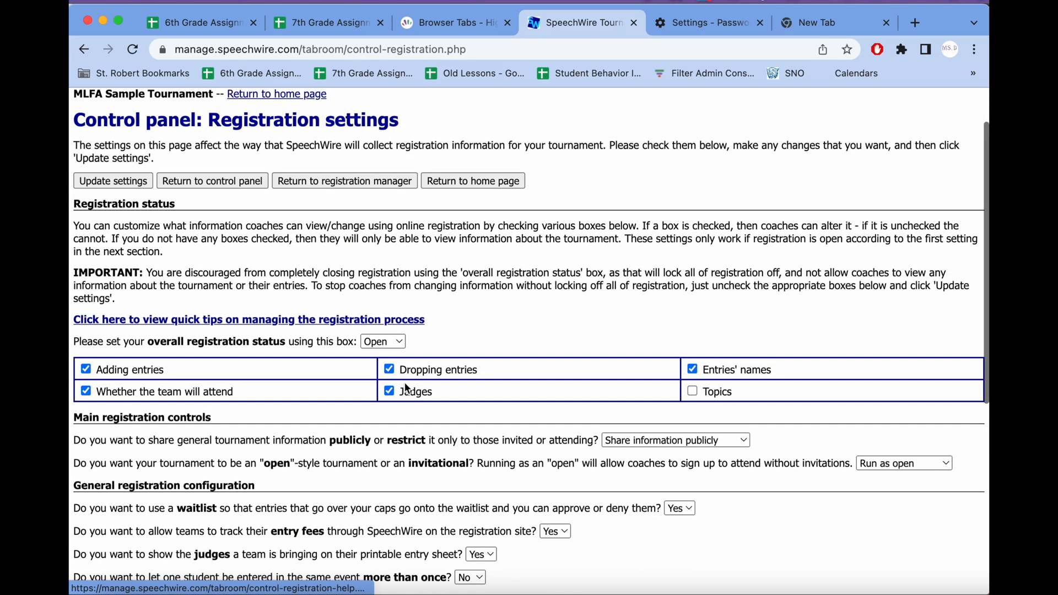
left_click(399, 343)
left_click(401, 323)
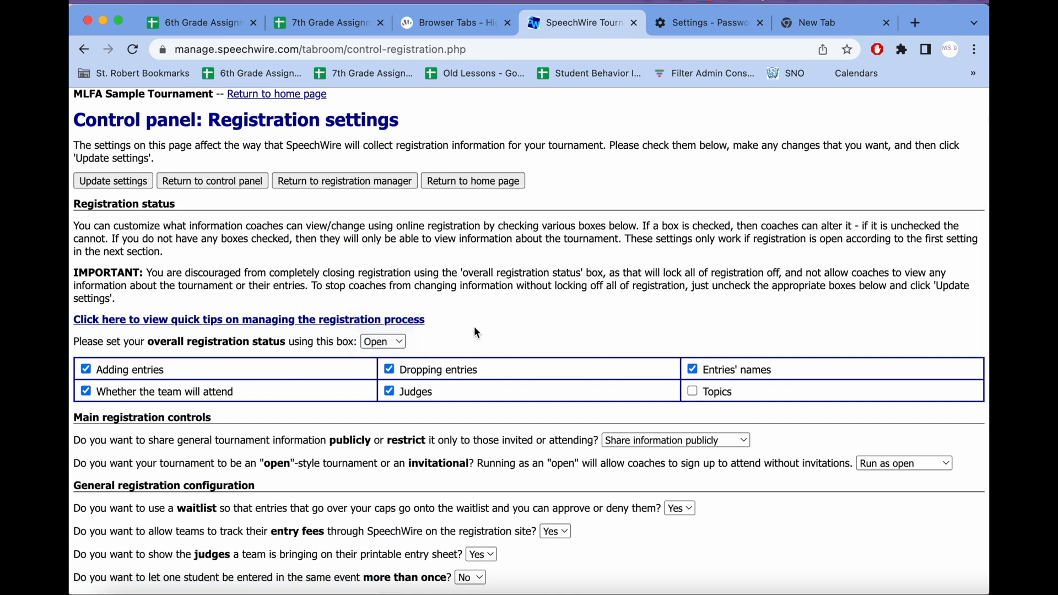
left_click(101, 181)
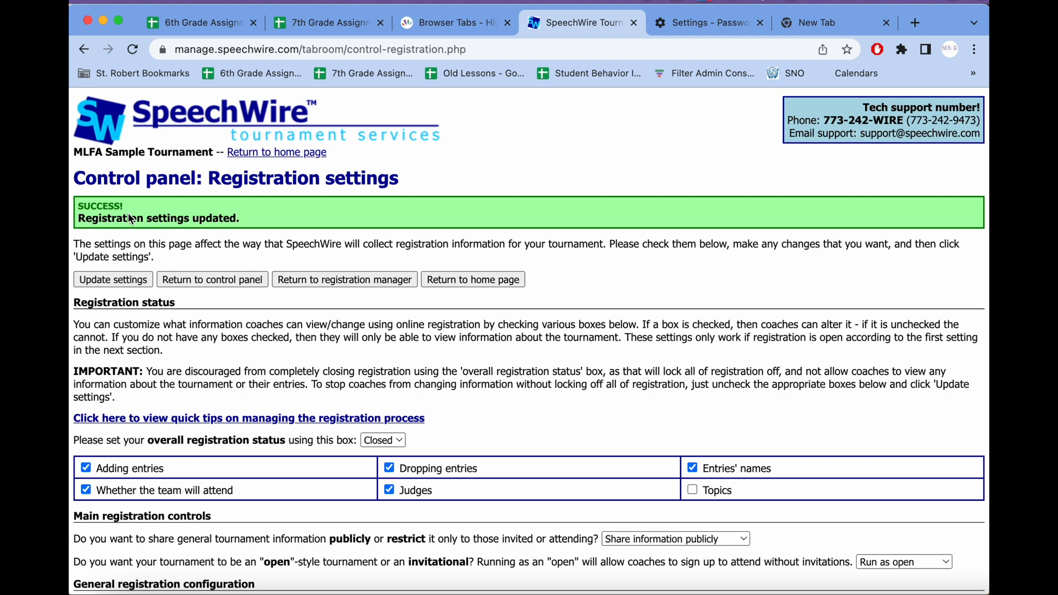
scroll(212, 371, "down", 2)
scroll(212, 371, "up", 2)
left_click(277, 159)
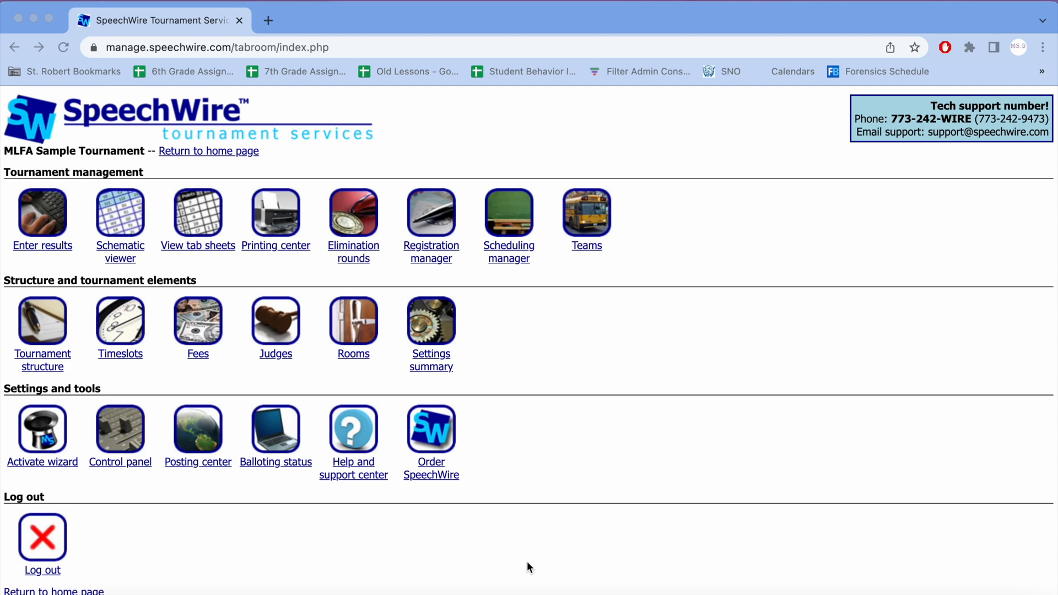
Step: View the entry summary for all teams from the team listing, and return to the listing
left_click(589, 249)
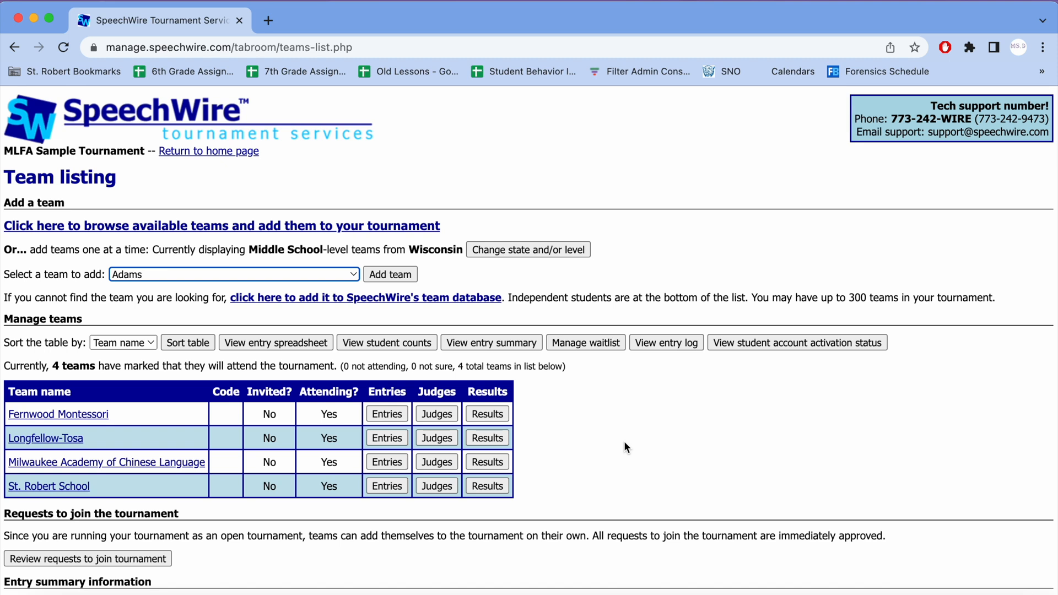
left_click(491, 336)
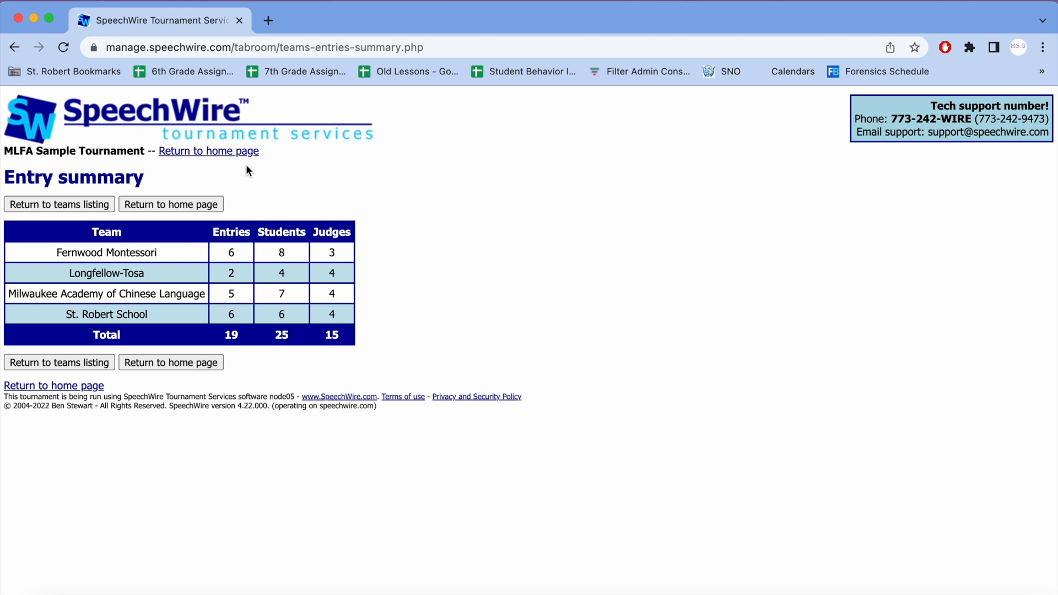
double_click(59, 204)
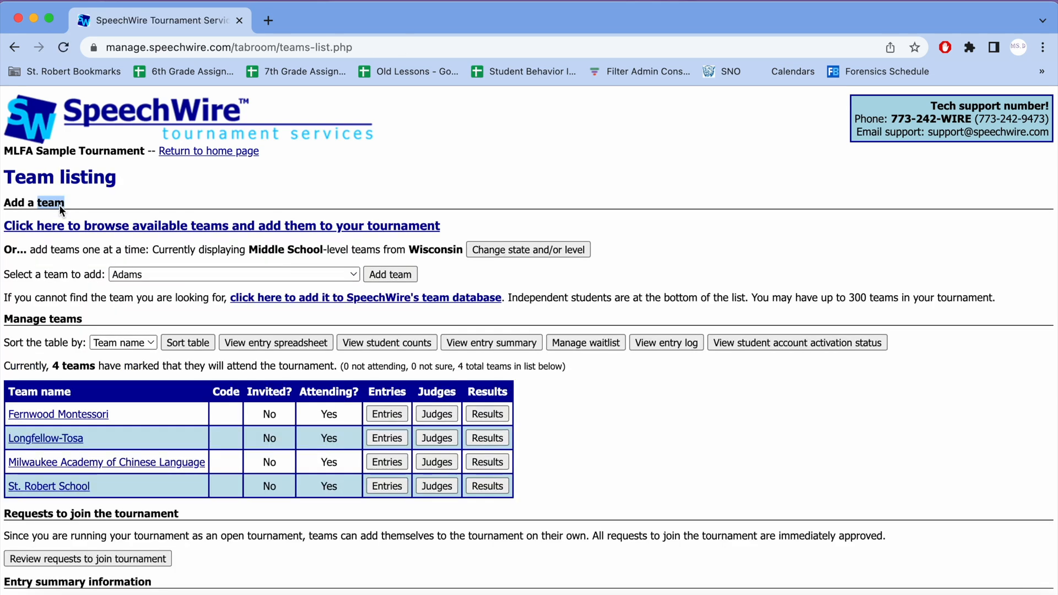
left_click(113, 193)
Step: Open the Fernwood Montessori team page and review its contact, attendance, entries and sweepstakes sections
scroll(210, 437, "down", 3)
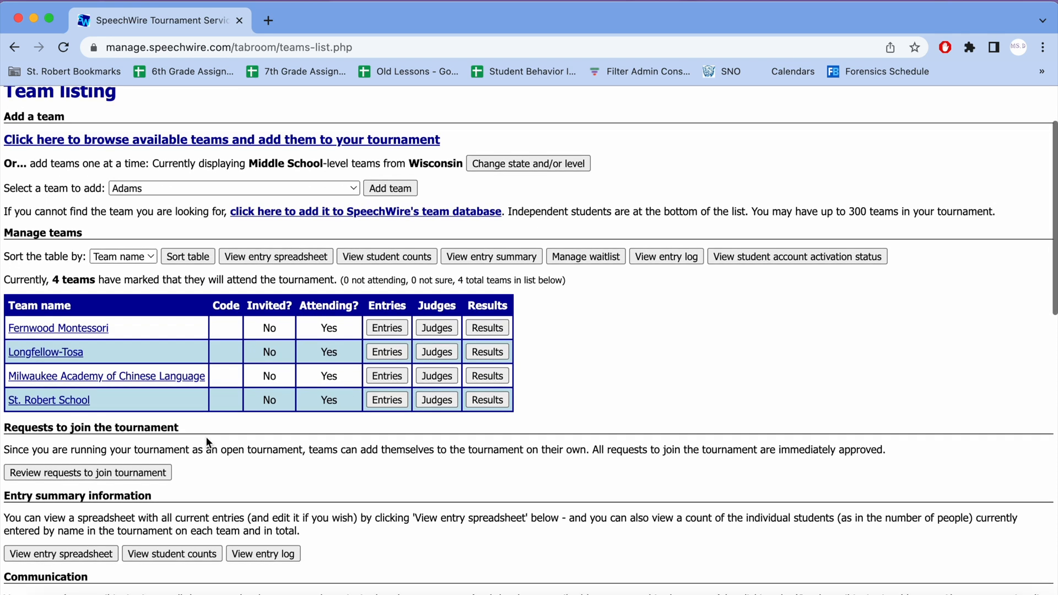
left_click(101, 330)
scroll(185, 317, "down", 1)
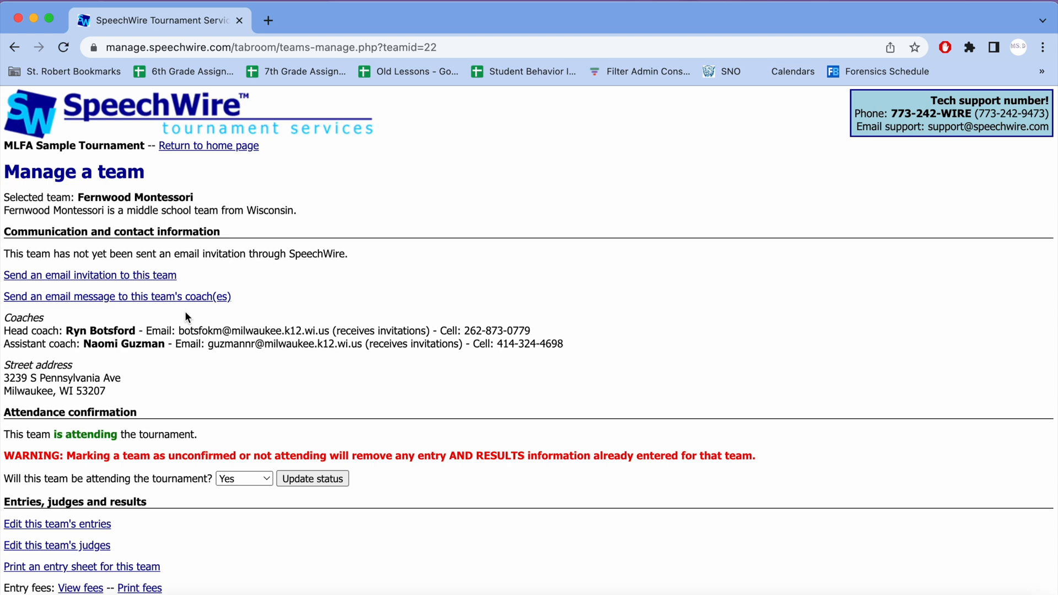
scroll(185, 316, "down", 5)
scroll(186, 312, "down", 1)
scroll(186, 313, "up", 2)
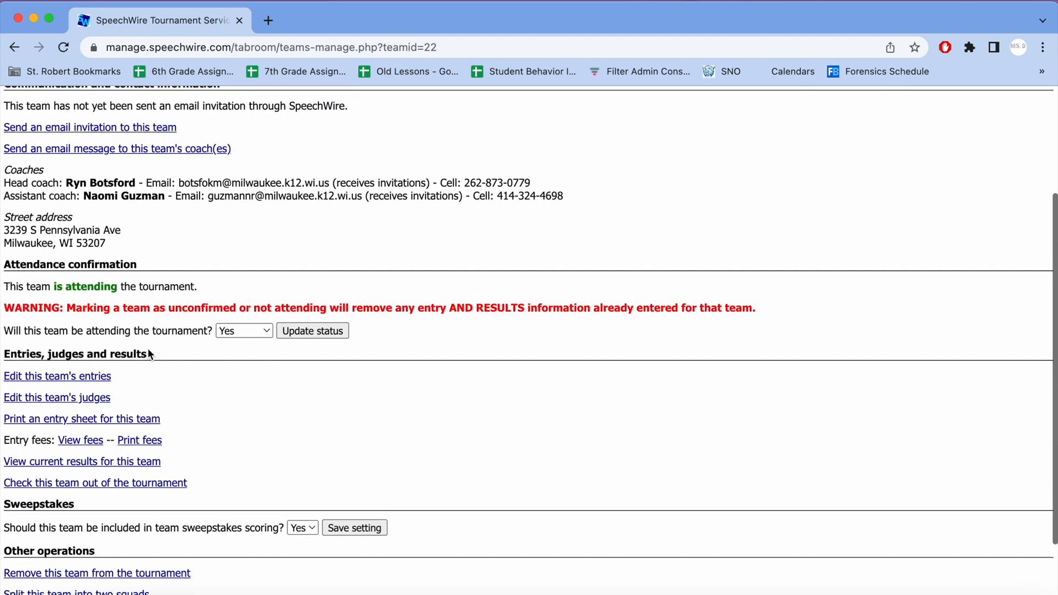
scroll(150, 353, "up", 2)
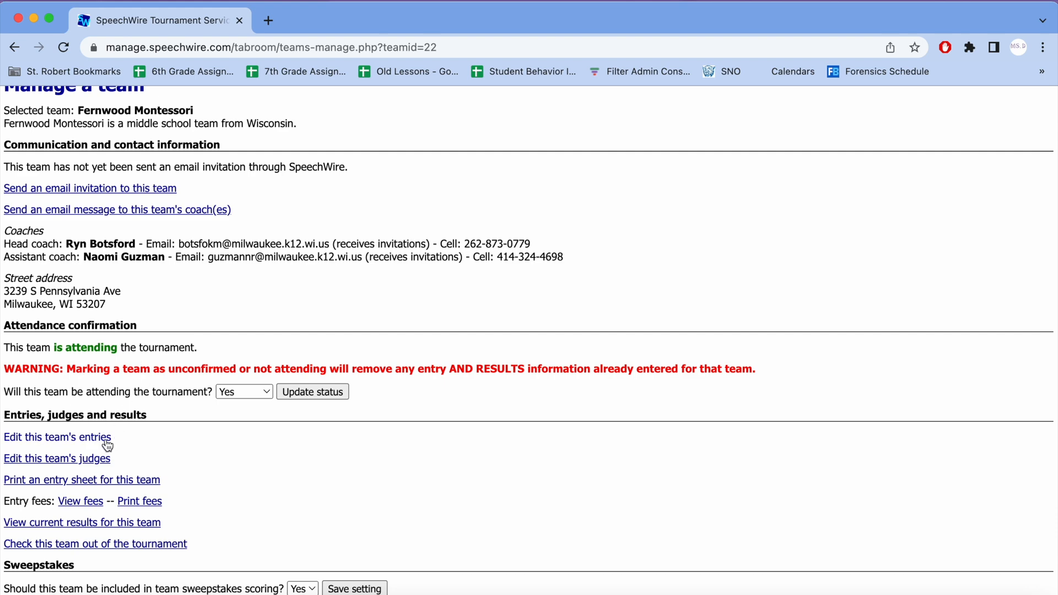
Step: Add a blank Group Acting (Middle) entry on Fernwood Montessori's entries page, and leave for the home page without updating entries
left_click(60, 441)
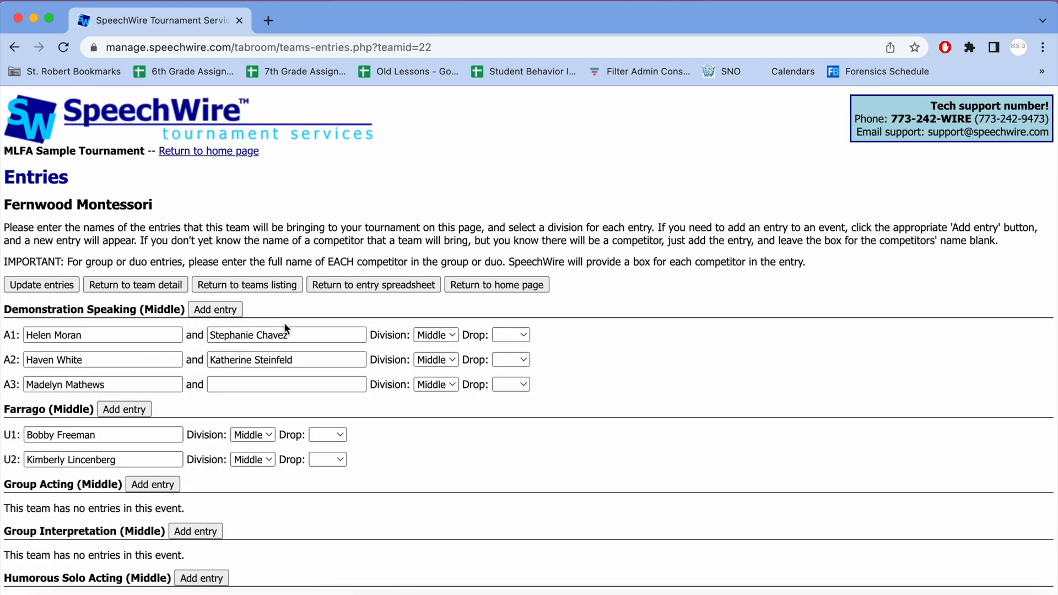
scroll(284, 322, "down", 5)
scroll(283, 328, "down", 7)
scroll(281, 344, "up", 12)
scroll(94, 437, "down", 6)
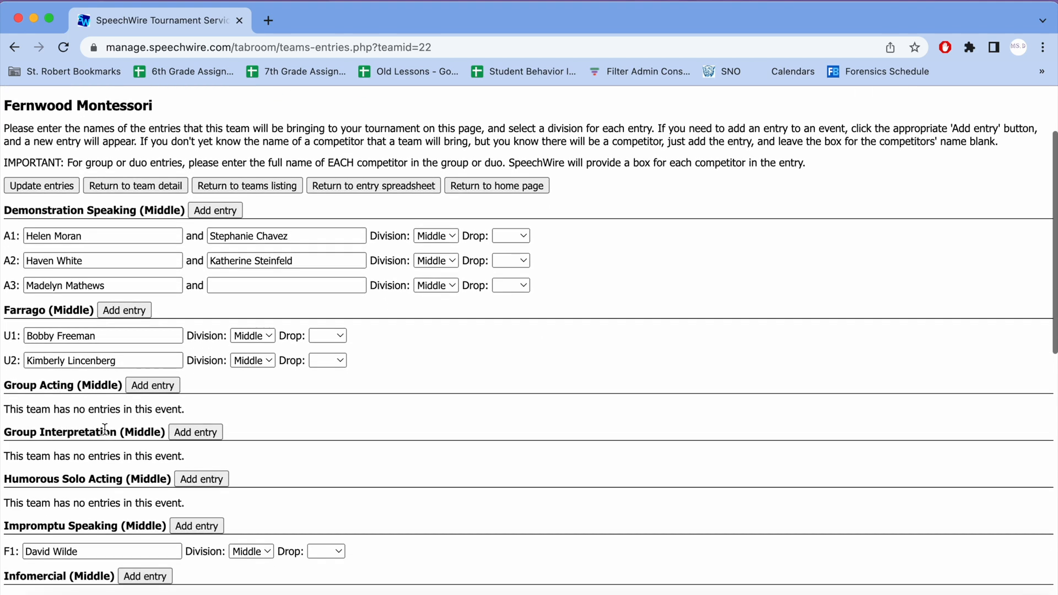
scroll(105, 434, "up", 5)
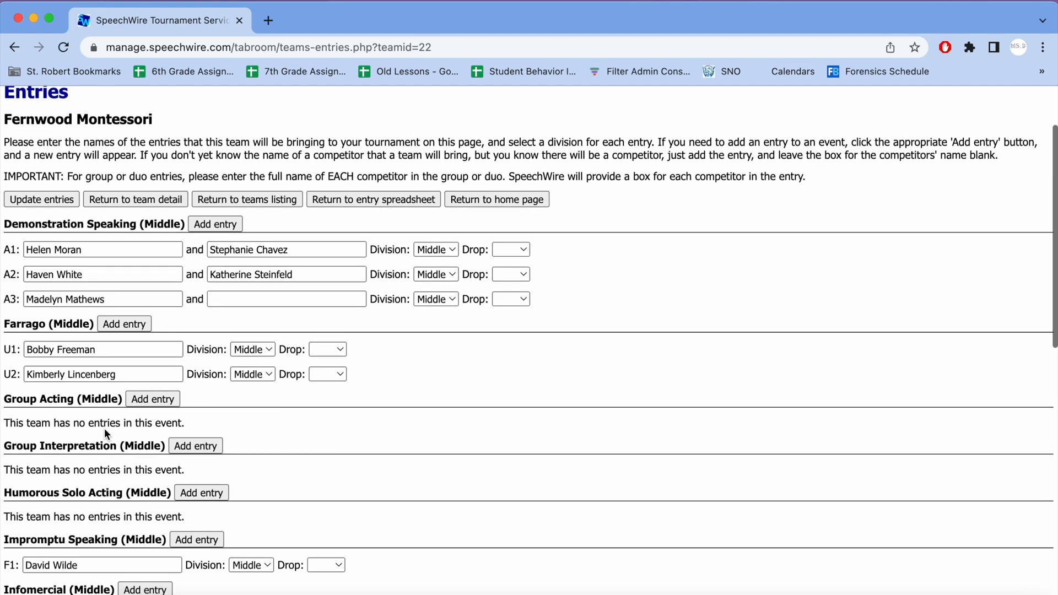
scroll(105, 434, "down", 2)
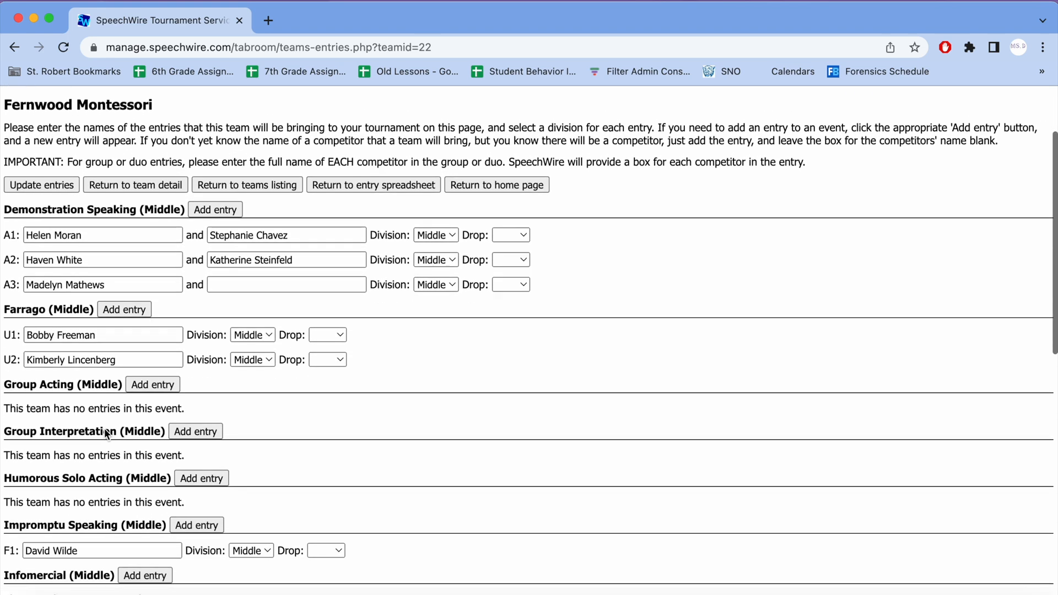
left_click(150, 385)
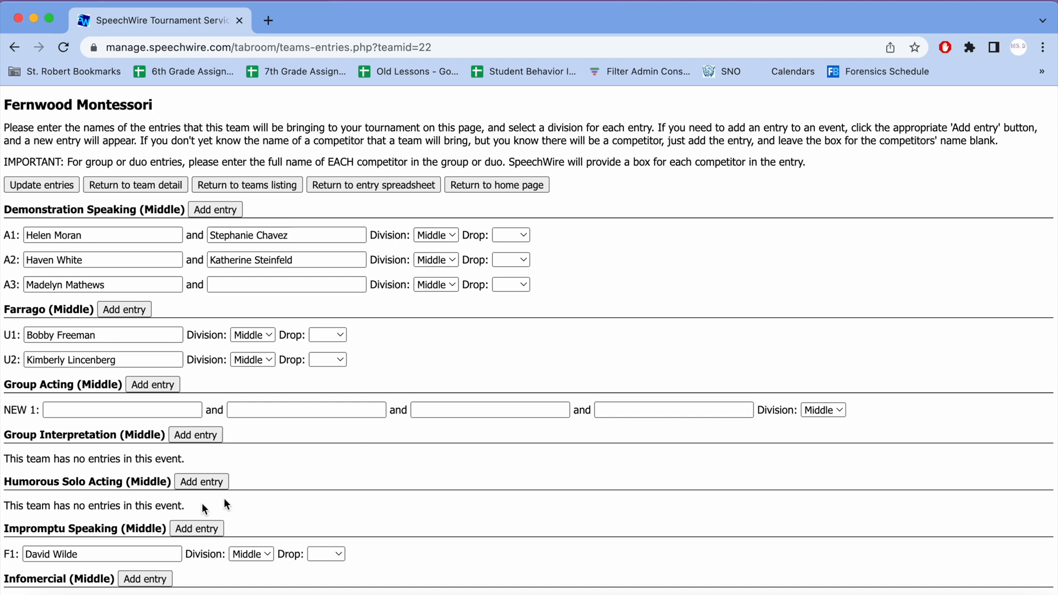
scroll(223, 460, "up", 3)
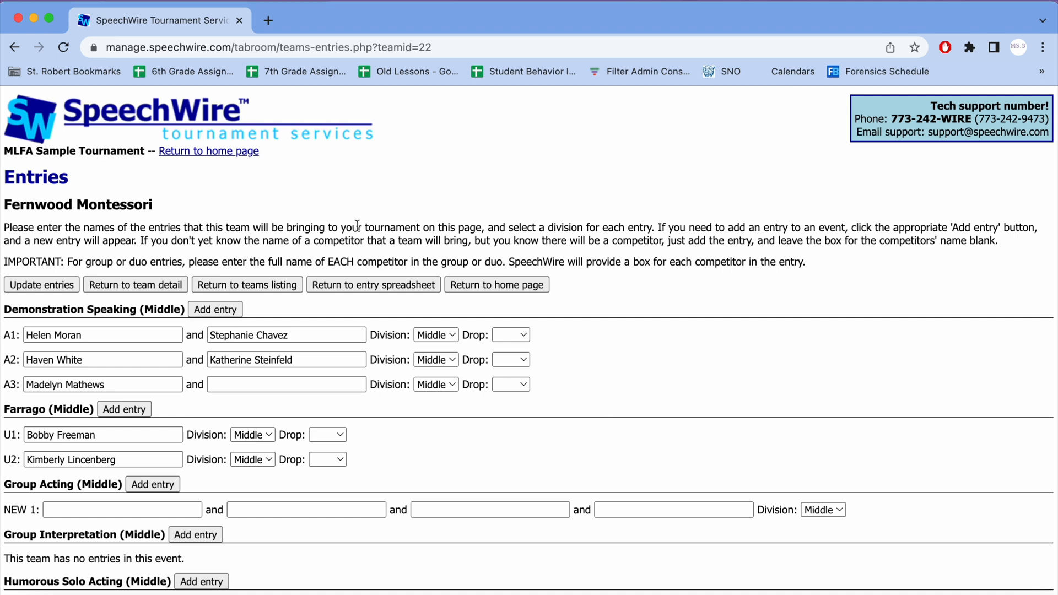
left_click(239, 154)
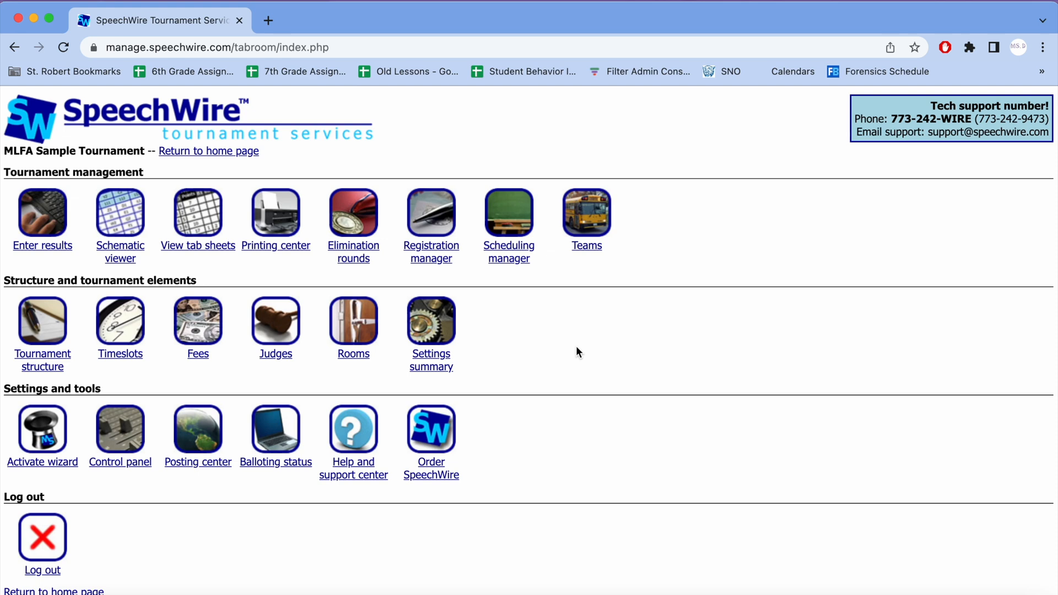
Step: Open the entry spreadsheet from the team listing and examine its totals row for entries and judges
left_click(582, 231)
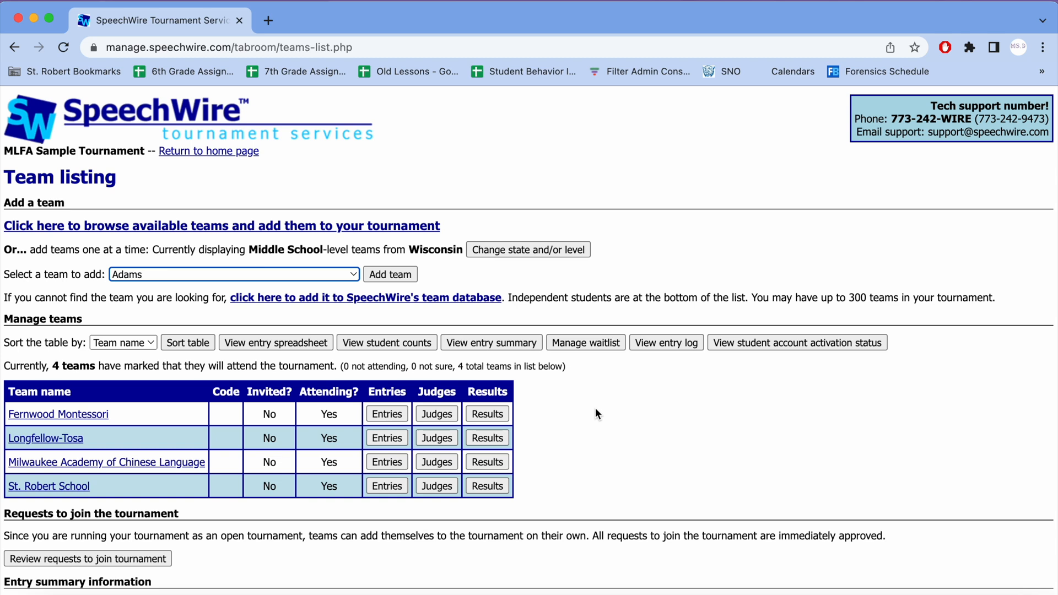
left_click(271, 343)
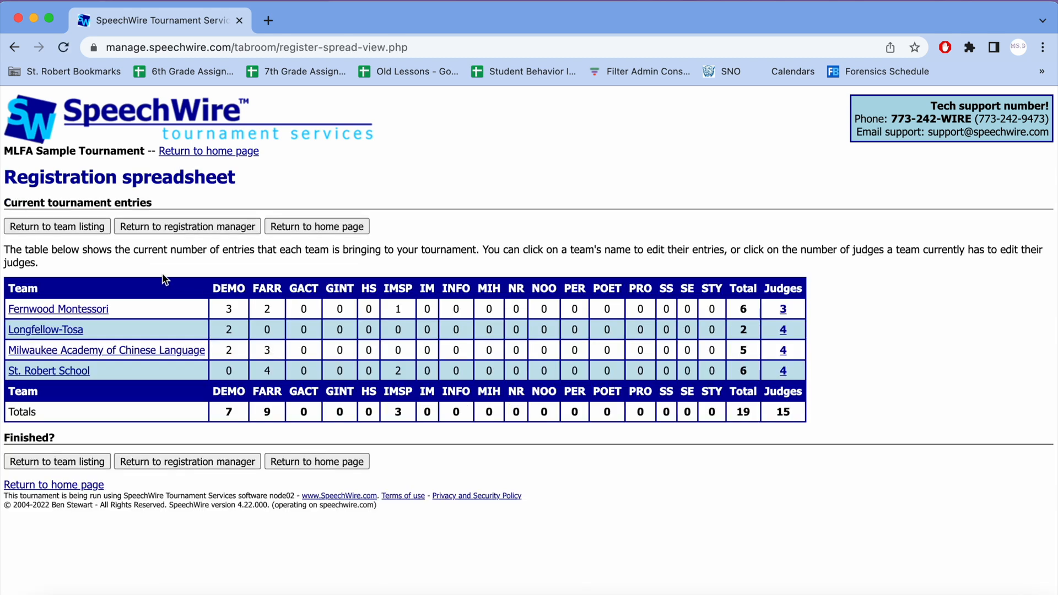
left_click_drag(223, 412, 777, 413)
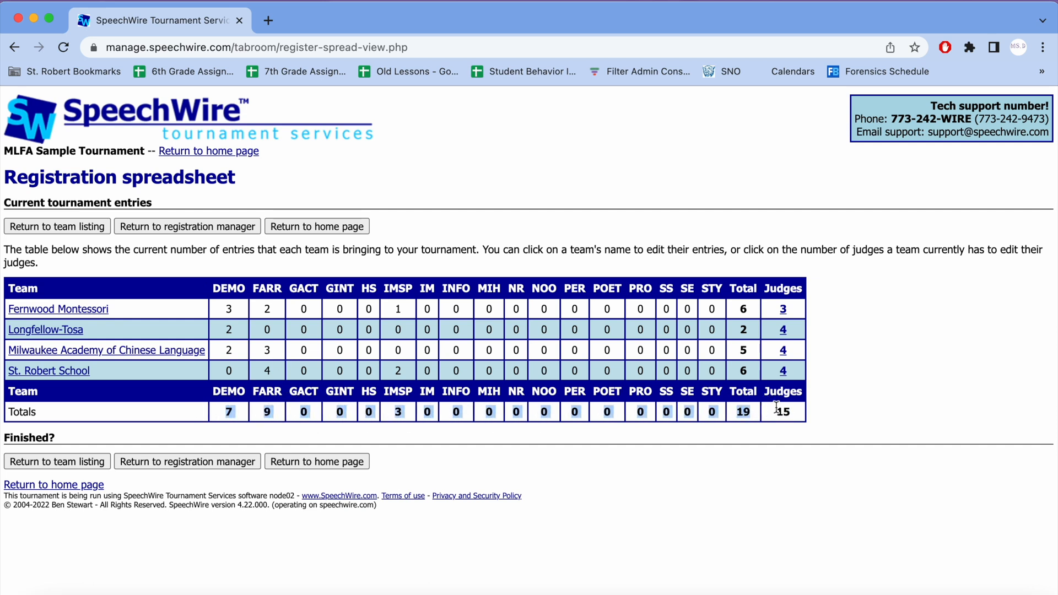
right_click(726, 458)
left_click(613, 446)
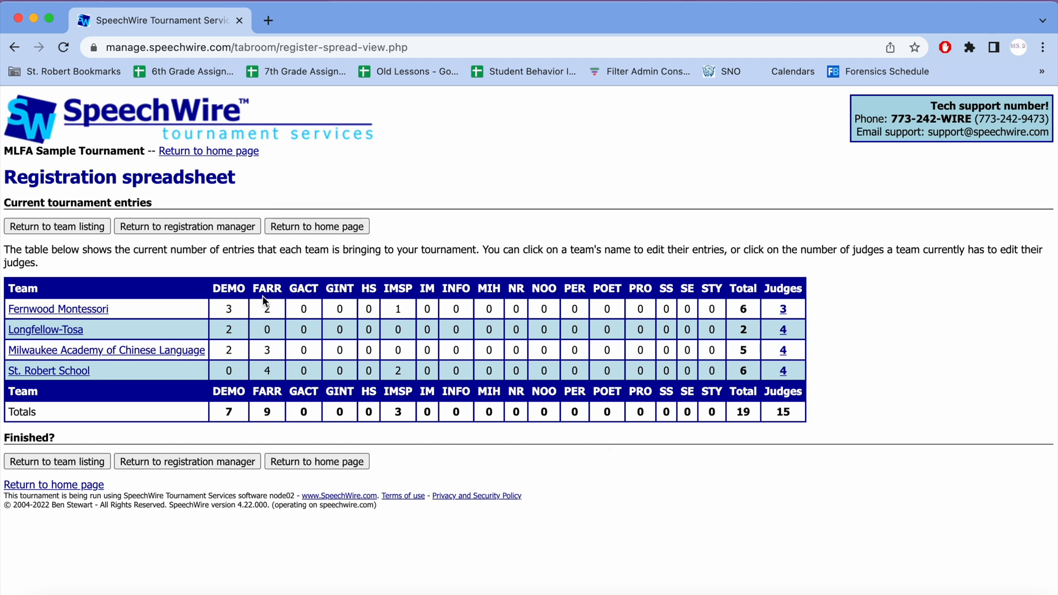
Step: Check the FARR, DEMO and IMSP entry totals in the registration spreadsheet, and return to the home page
double_click(272, 416)
double_click(229, 411)
double_click(398, 411)
left_click(273, 412)
left_click(241, 153)
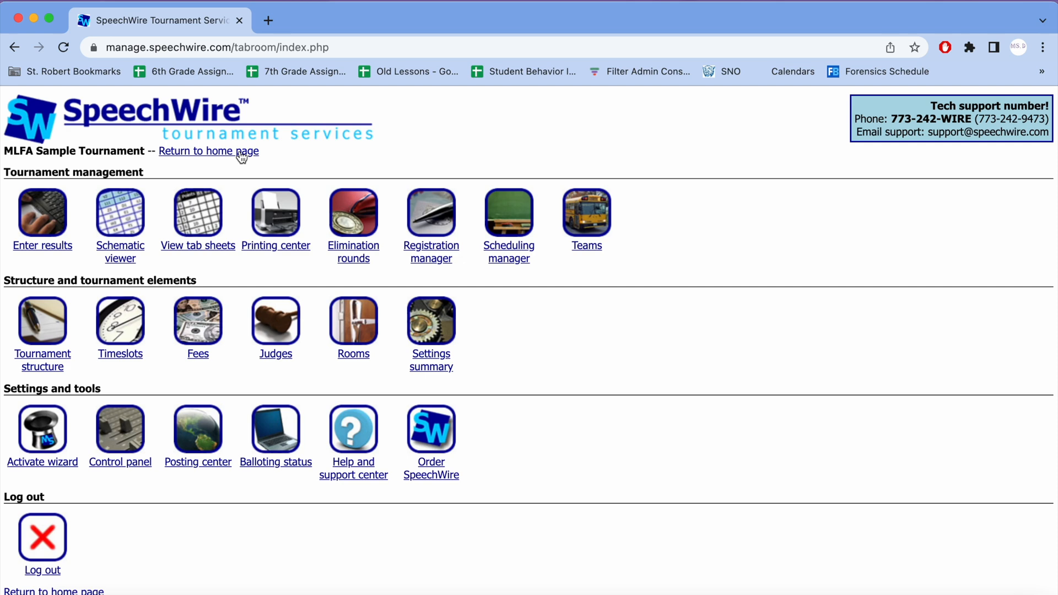
Step: Activate the SpeechWire Wizard, choose to schedule the tournament now, and advance to team codes without saving team data
left_click(48, 429)
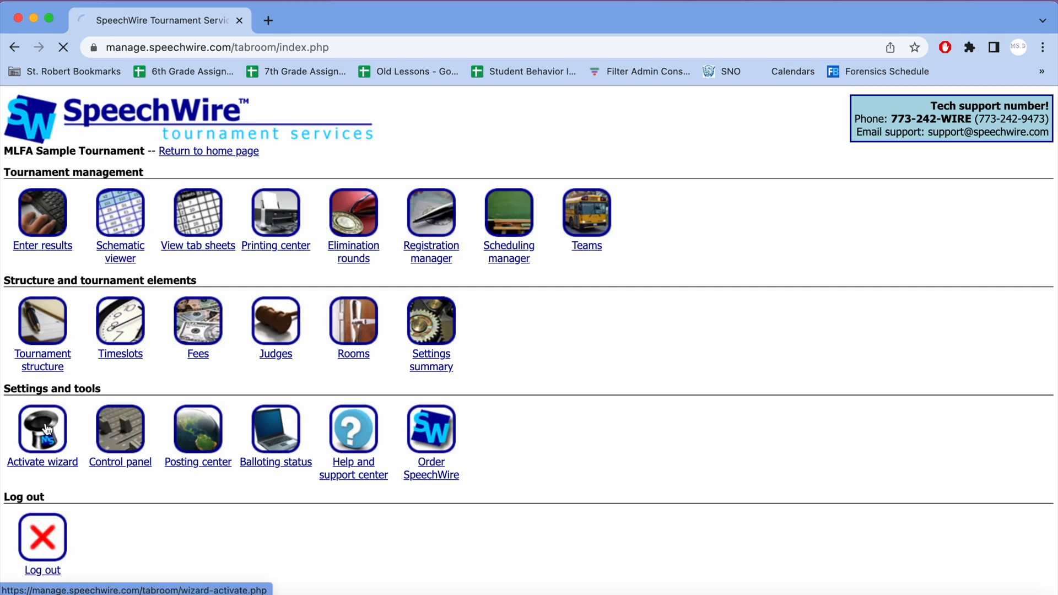
left_click(45, 290)
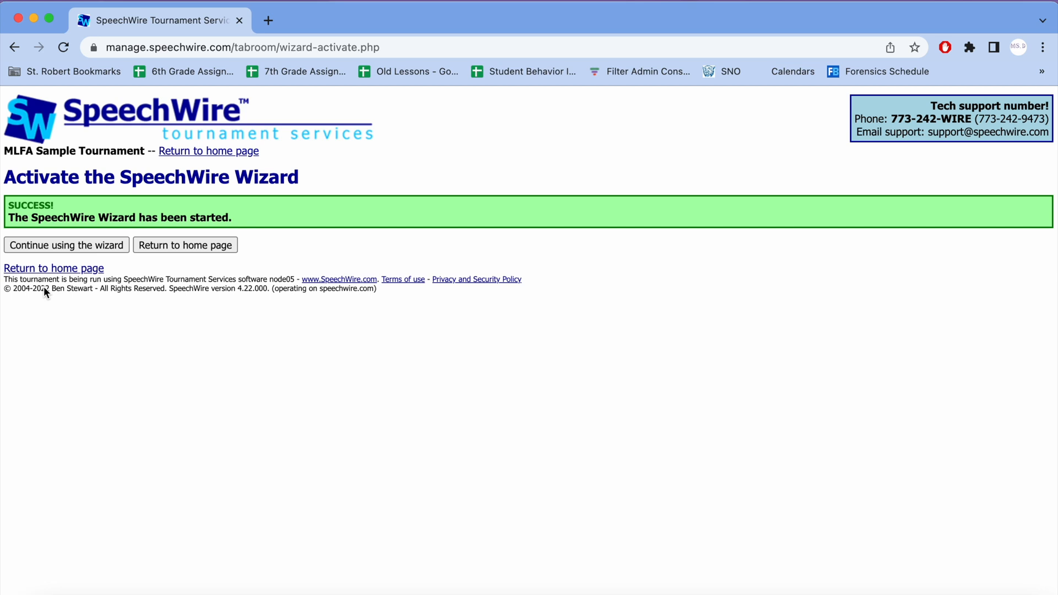
left_click(69, 247)
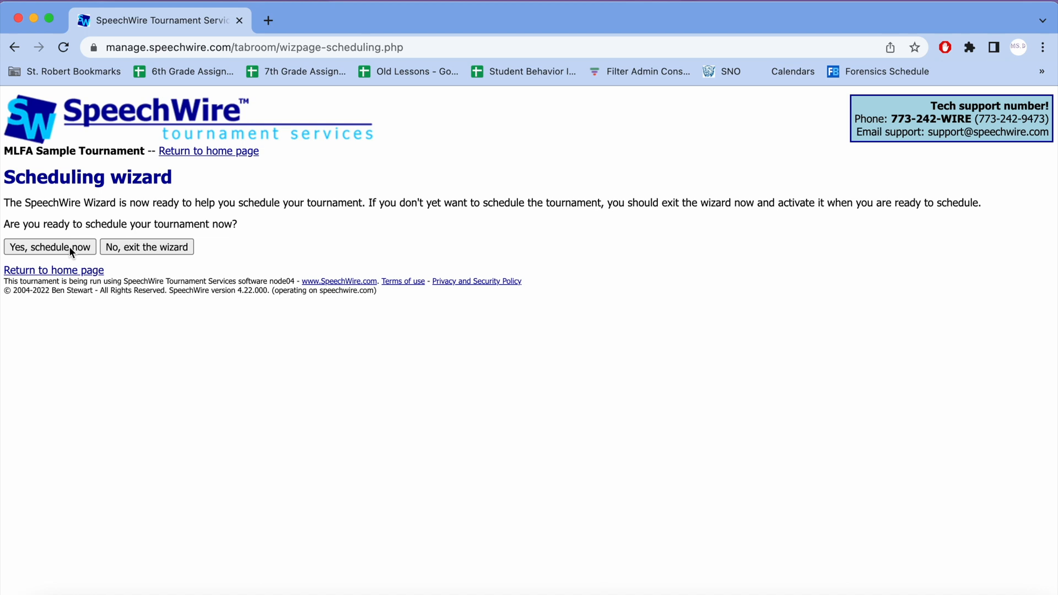
left_click(70, 250)
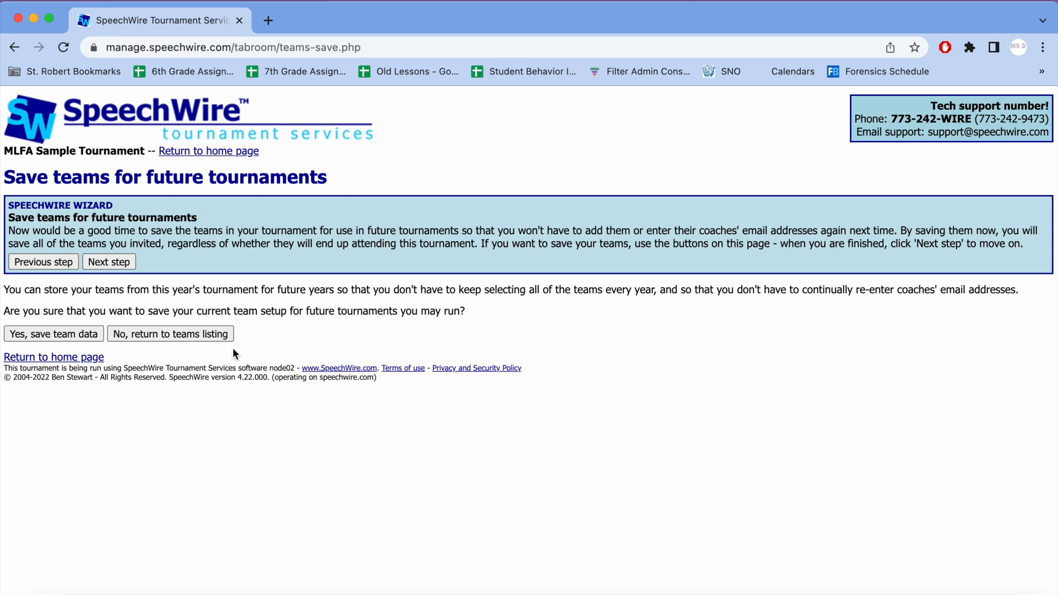
left_click(125, 268)
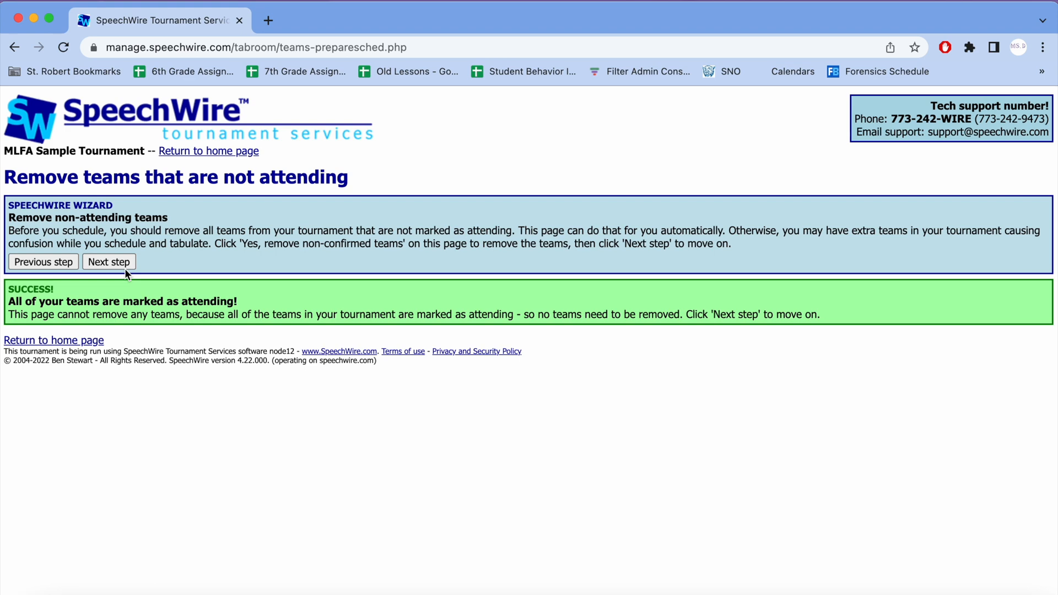
left_click(124, 267)
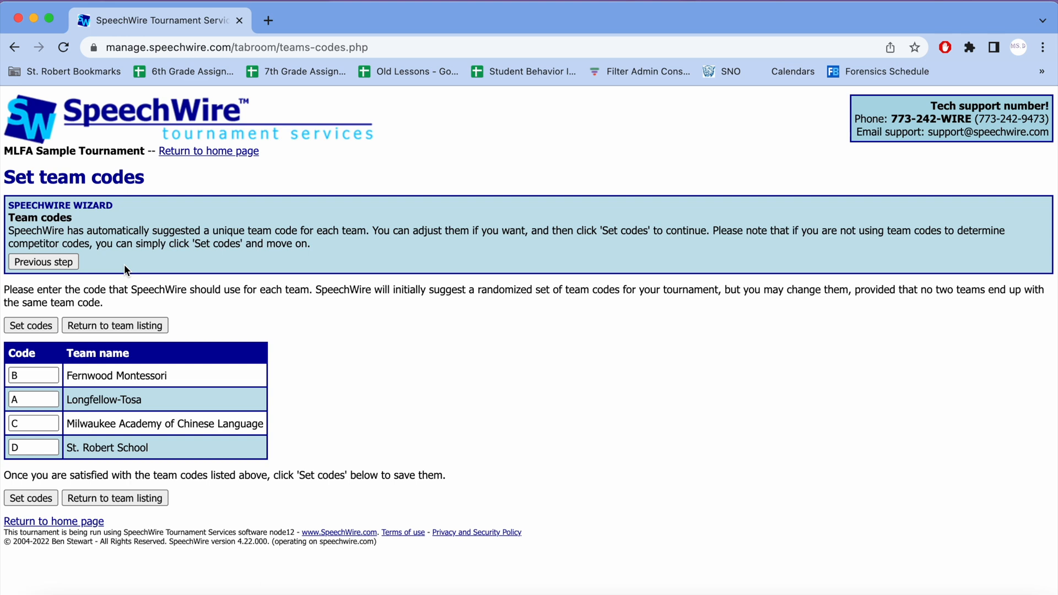
Step: Set the team codes to 01 for Fernwood Montessori, 02 for Longfellow-Tosa, 03 for Milwaukee Academy of Chinese Language and 04 for St. Robert School
left_click(10, 377)
key("Delete")
type("01")
key("Tab")
type("02")
key("Tab")
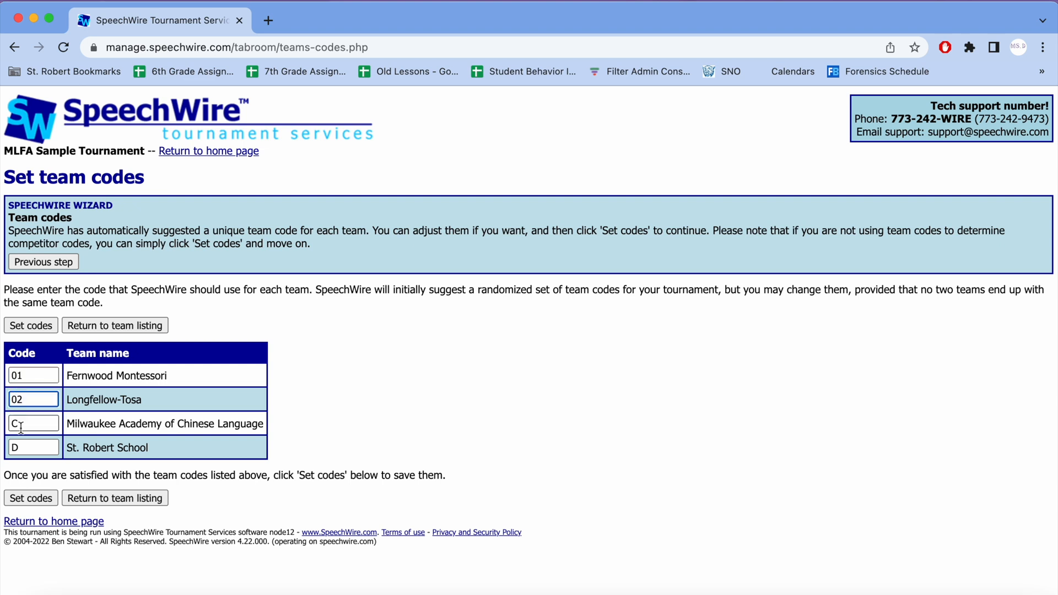
type("03")
key("Tab")
type("04")
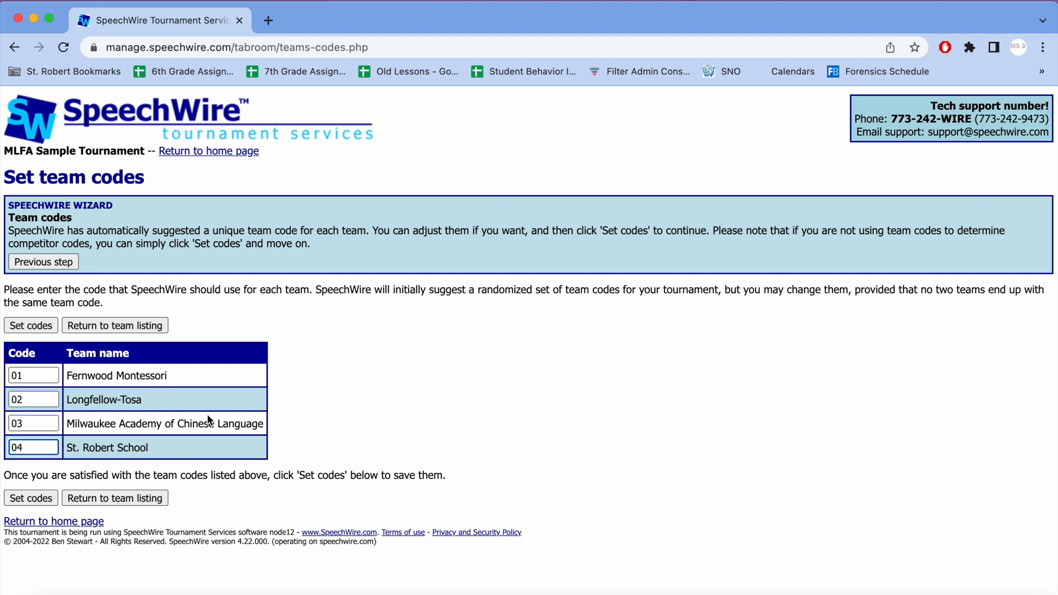
left_click(18, 498)
Step: Automatically assign codes to both competitors and judges, and advance the wizard to the registration settings
left_click(126, 244)
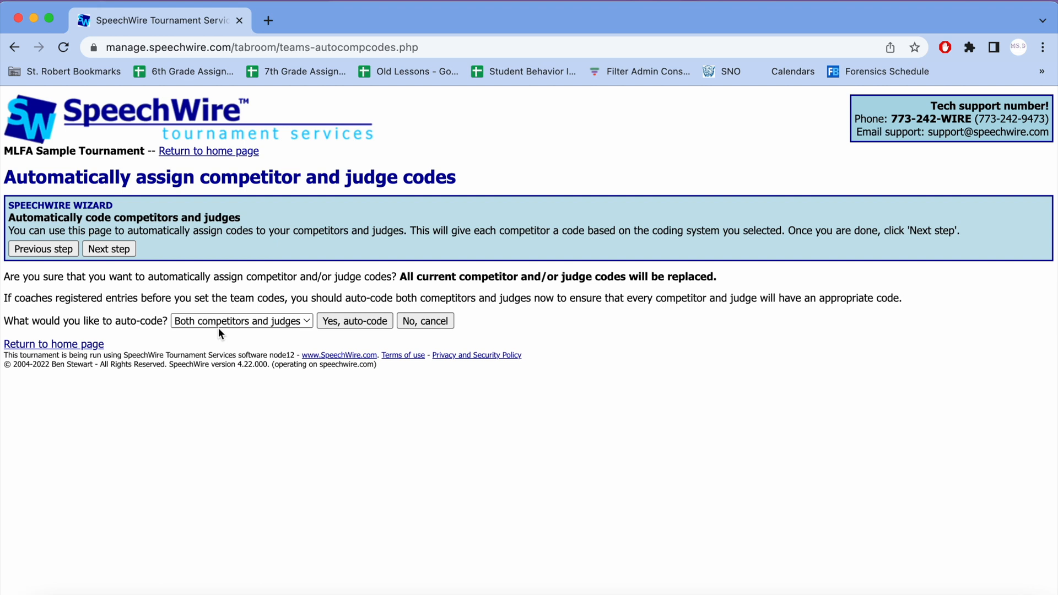
left_click(356, 324)
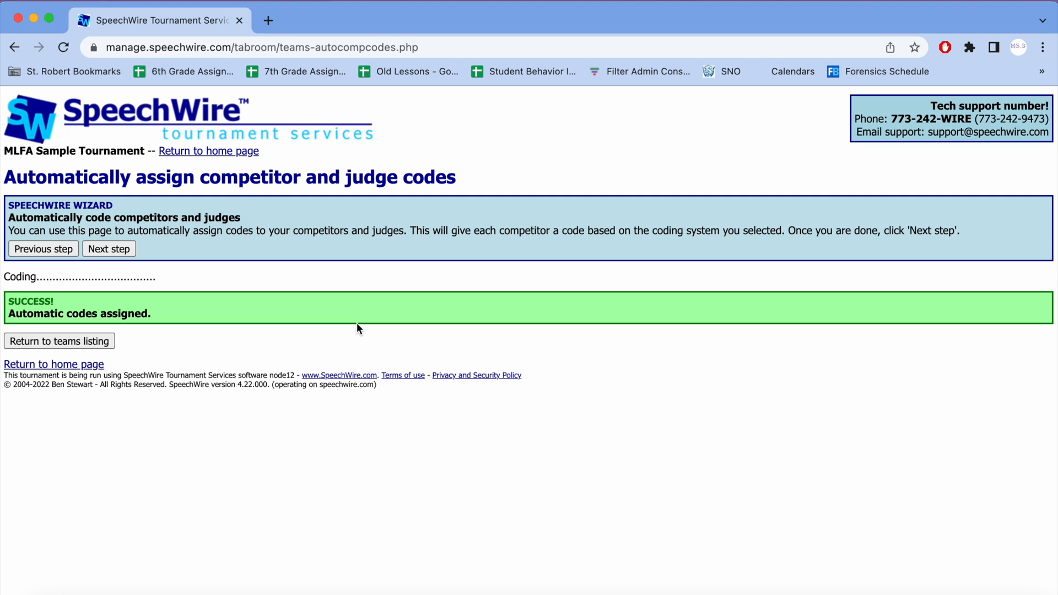
left_click(120, 252)
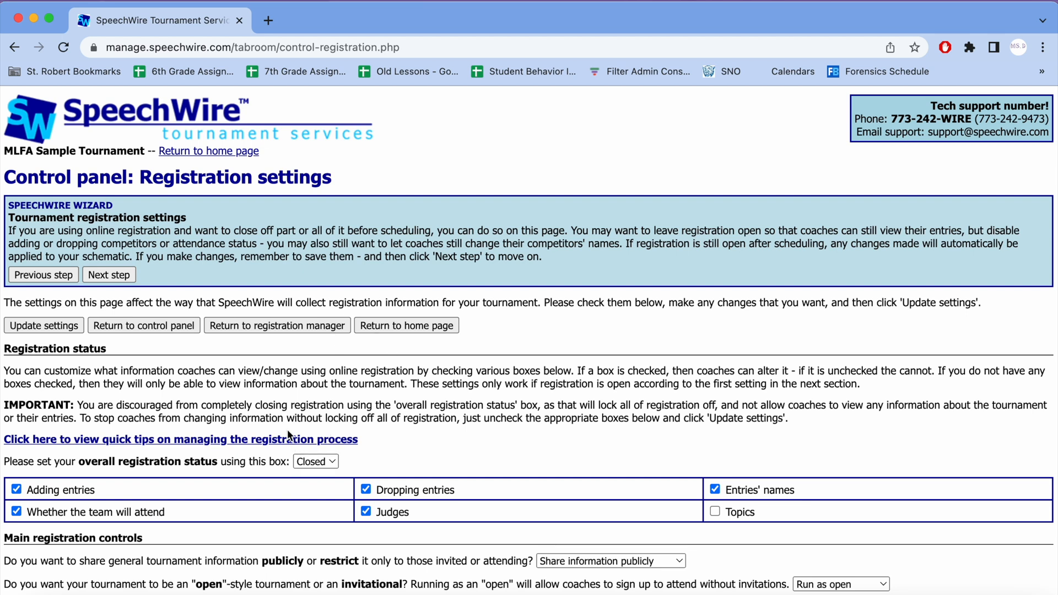
Step: Advance the wizard to the section structure and set Demonstration Speaking and Farrago to 2 preliminary sections each
left_click(102, 273)
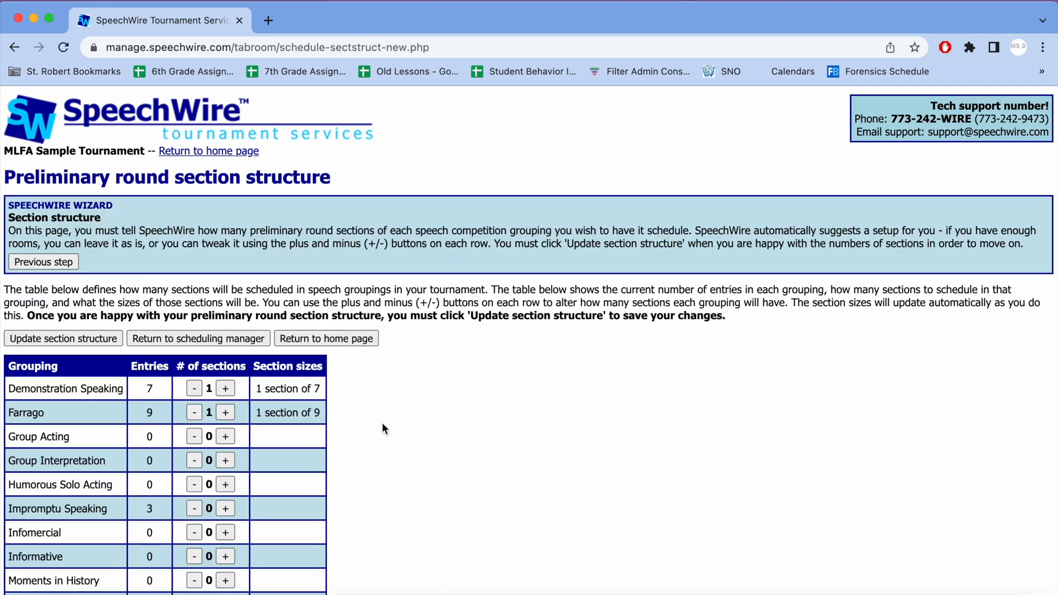
scroll(379, 418, "down", 1)
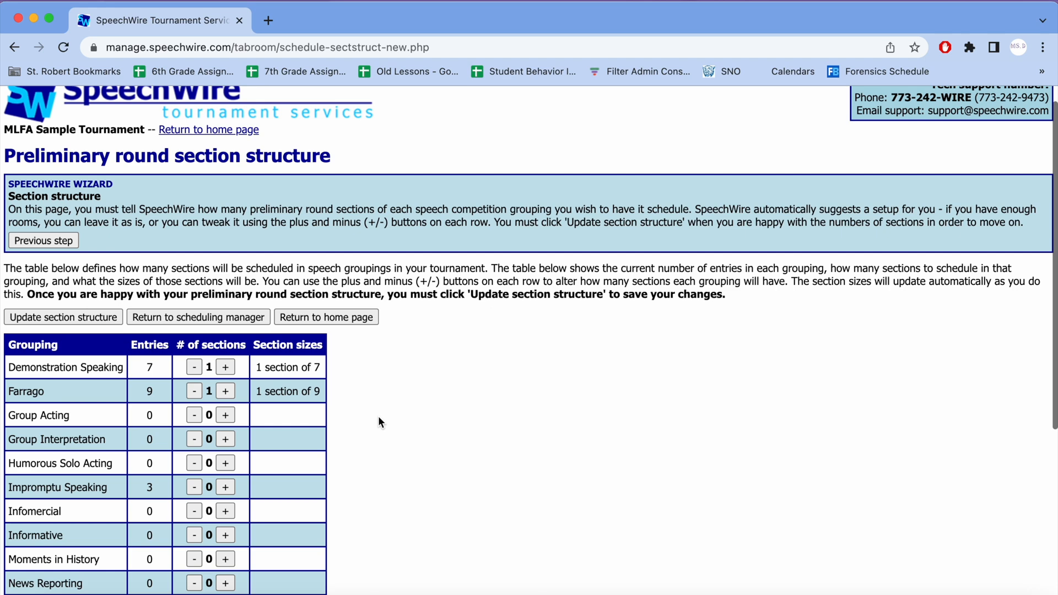
scroll(378, 418, "down", 4)
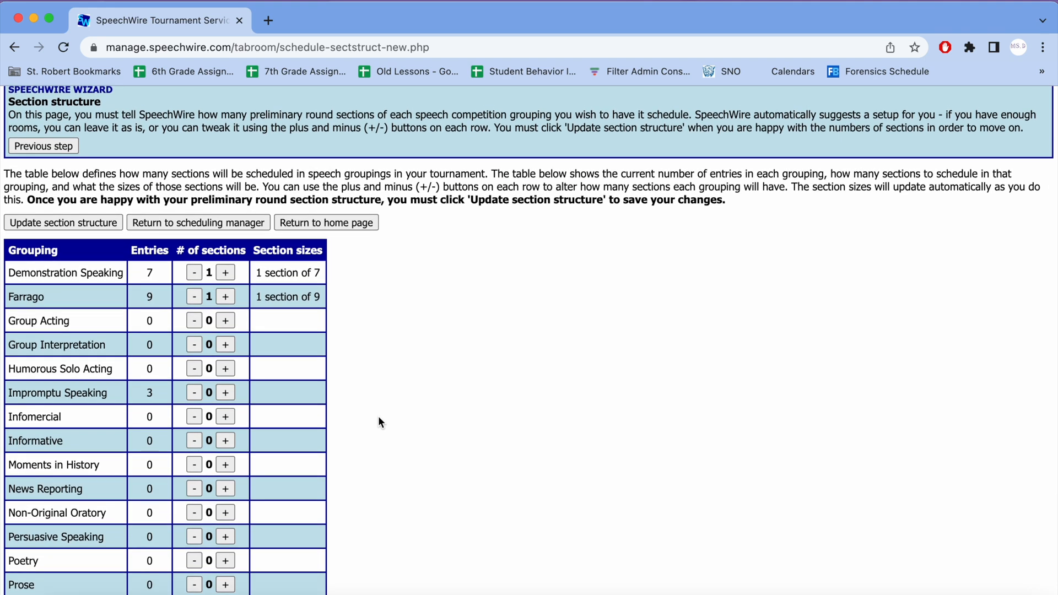
scroll(378, 421, "down", 4)
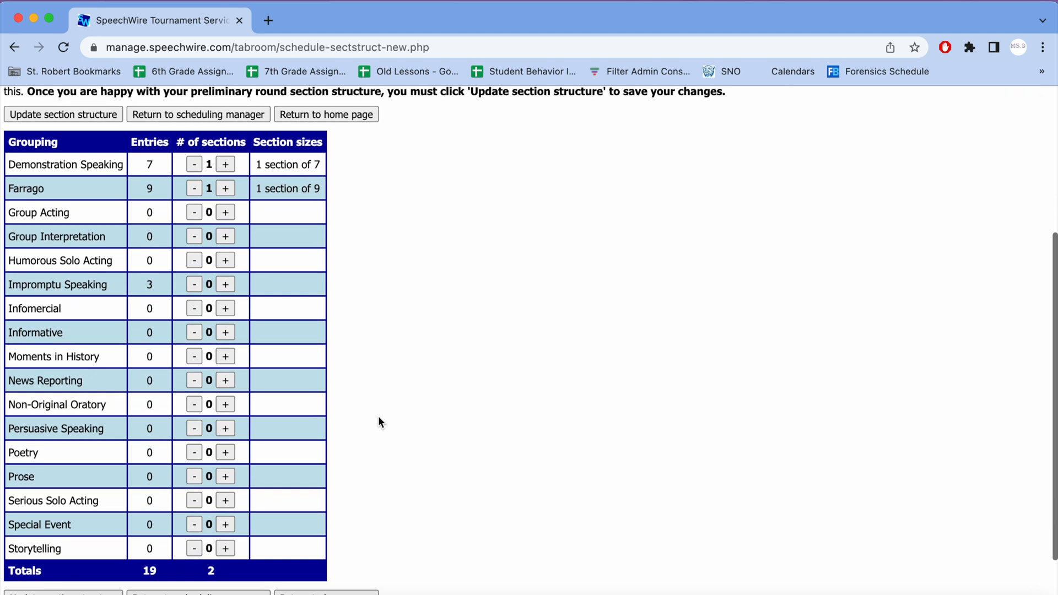
scroll(379, 417, "up", 1)
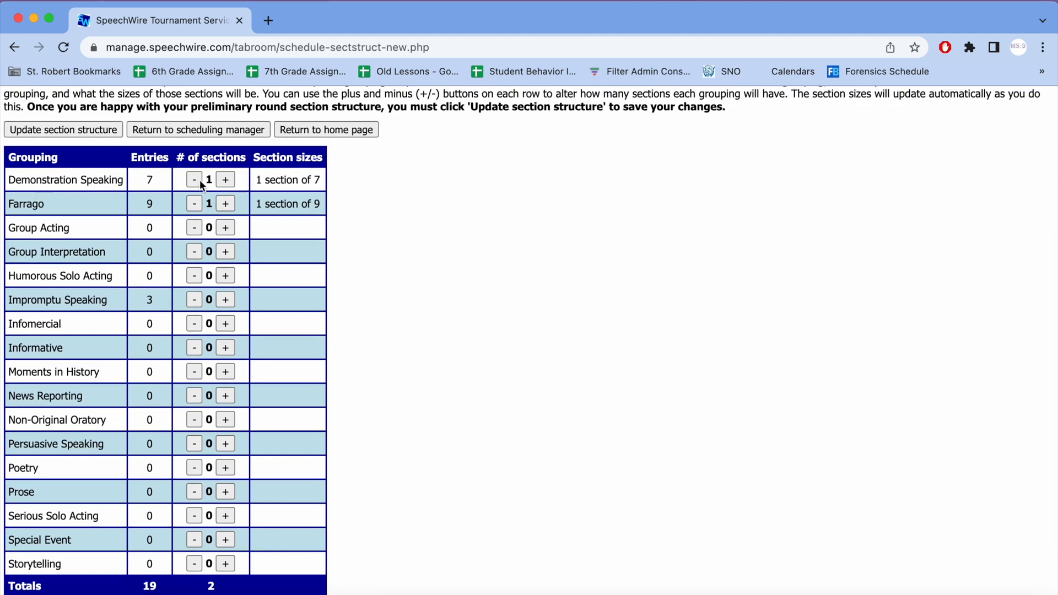
left_click(226, 180)
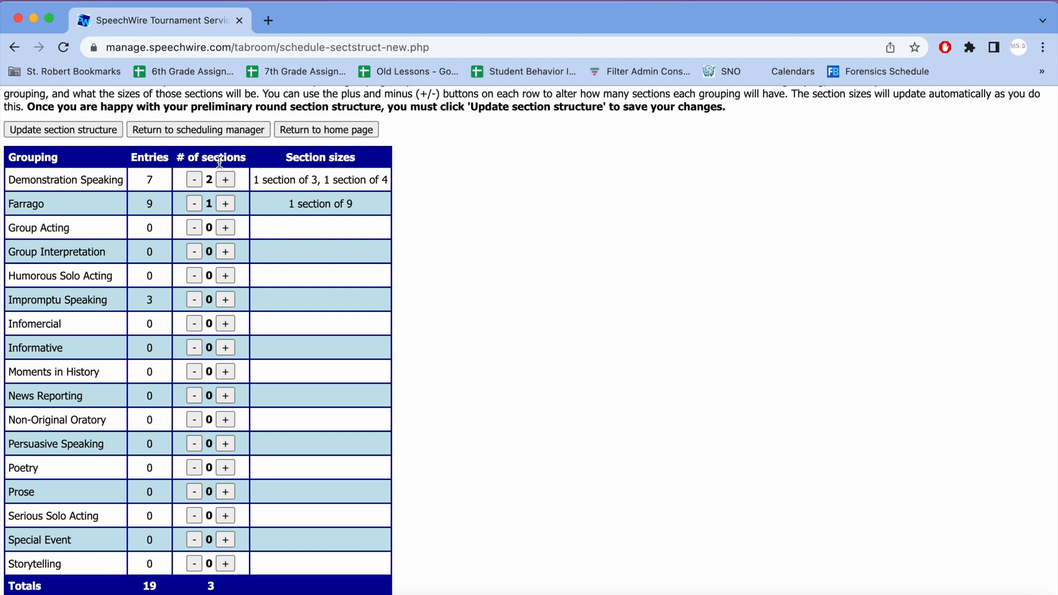
left_click(195, 179)
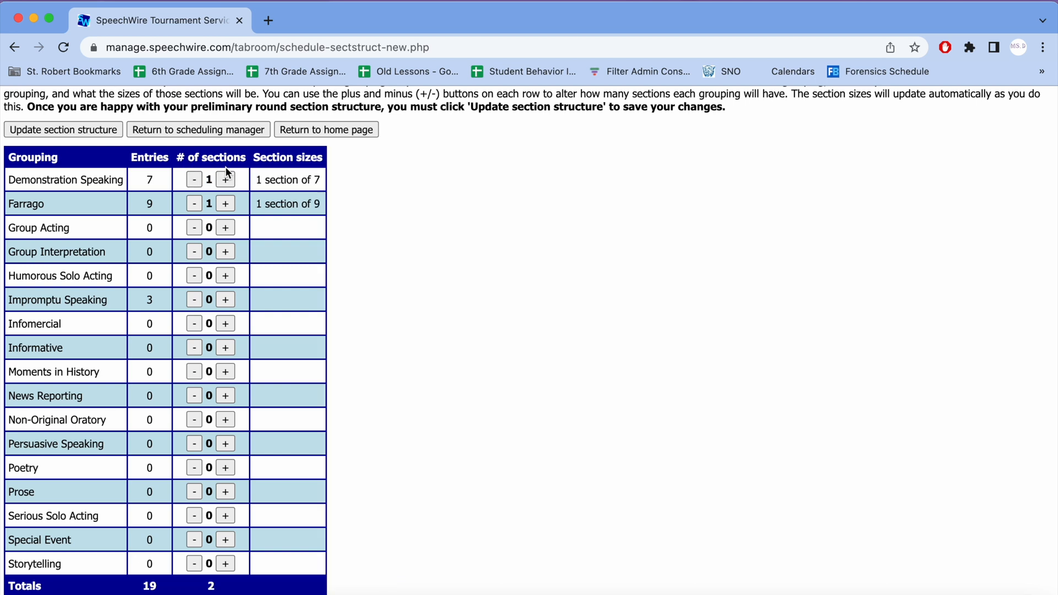
left_click(225, 179)
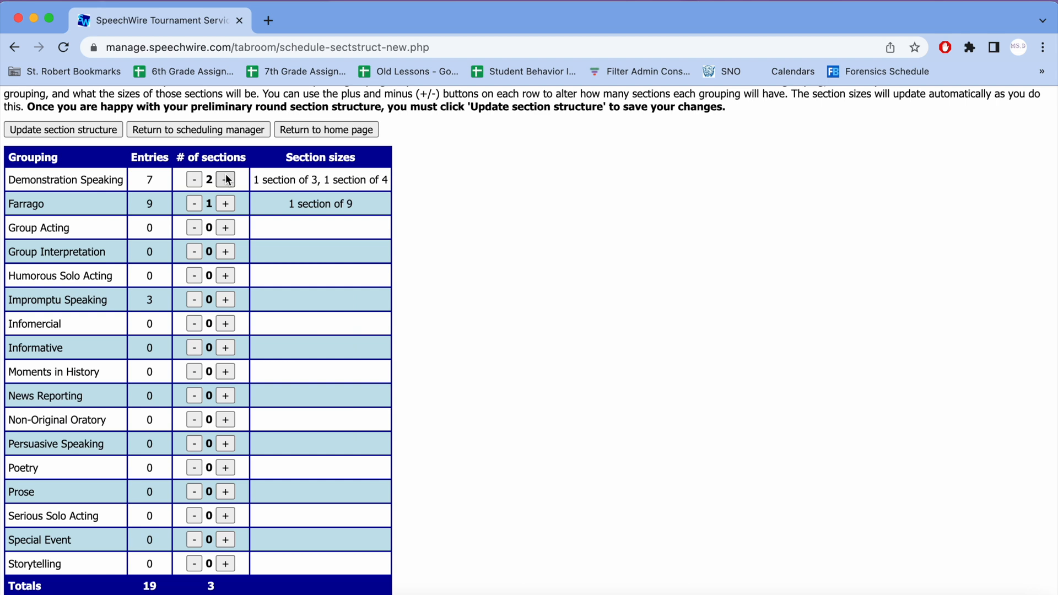
left_click(232, 204)
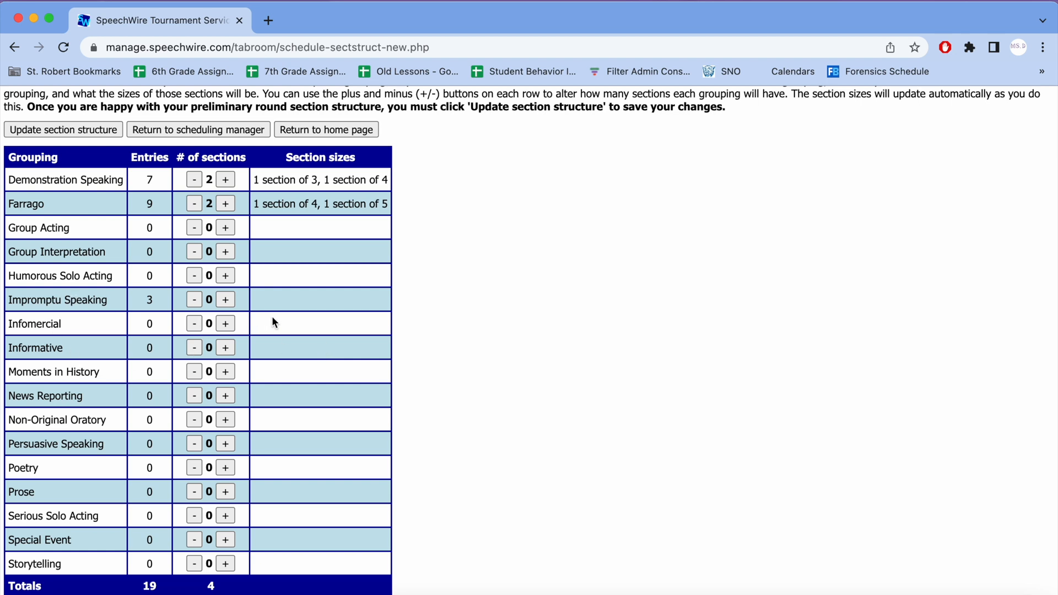
Step: Set Impromptu Speaking to 1 section, save the section structure, and advance the wizard to room setup
left_click(225, 301)
scroll(355, 231, "down", 3)
scroll(355, 232, "up", 5)
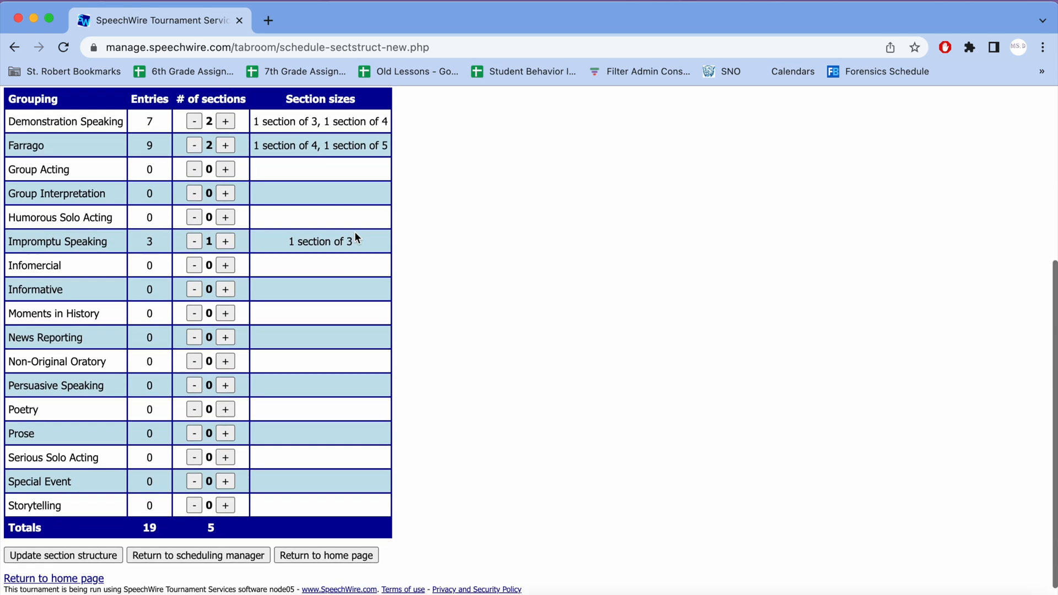
left_click(90, 254)
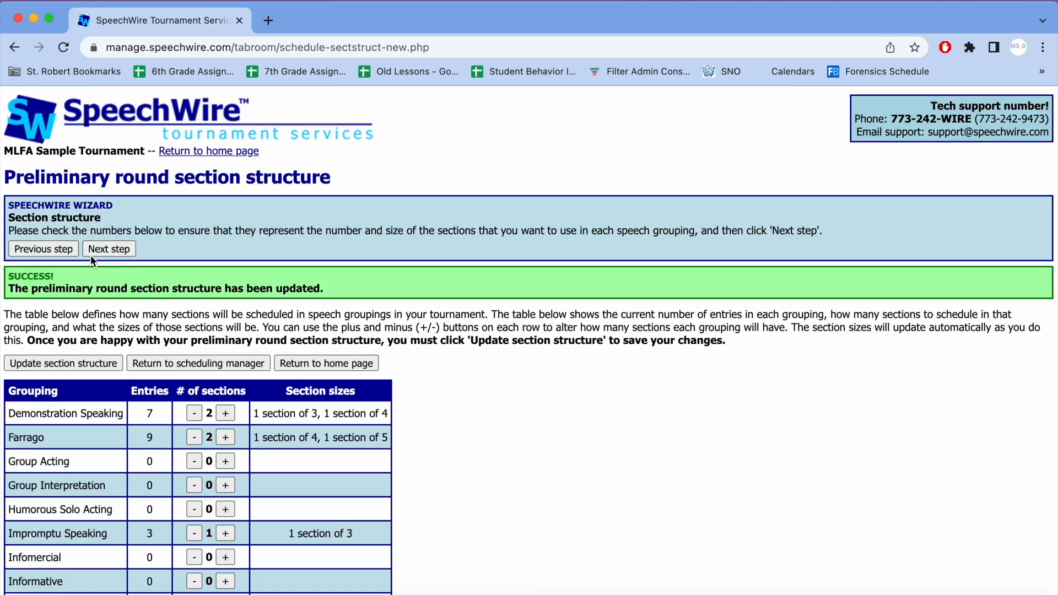
left_click(103, 254)
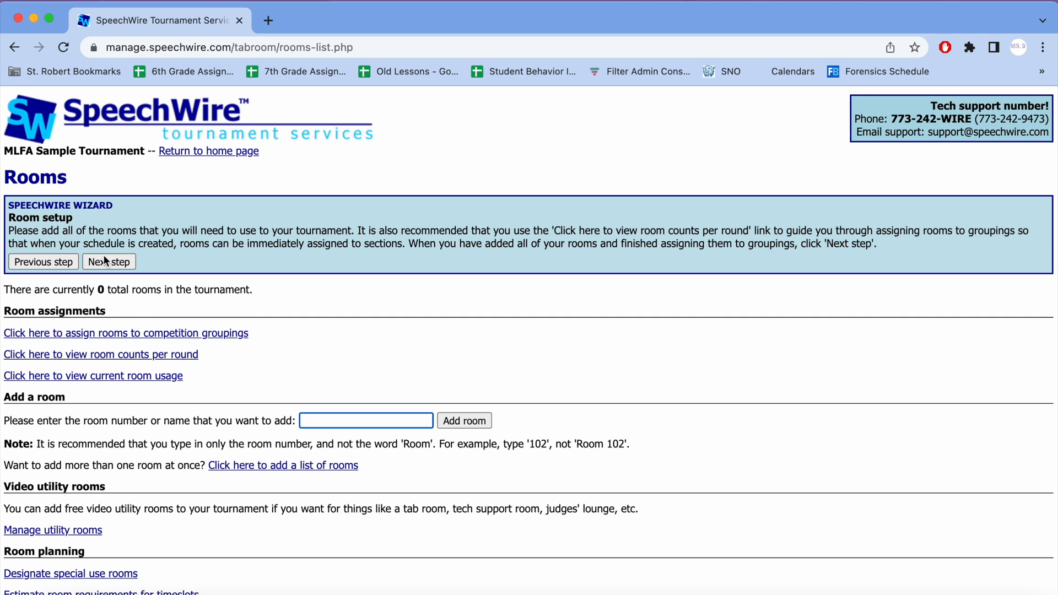
Step: Open the page for adding a list of rooms and review its note on the recommended room number format
left_click_drag(4, 465, 380, 479)
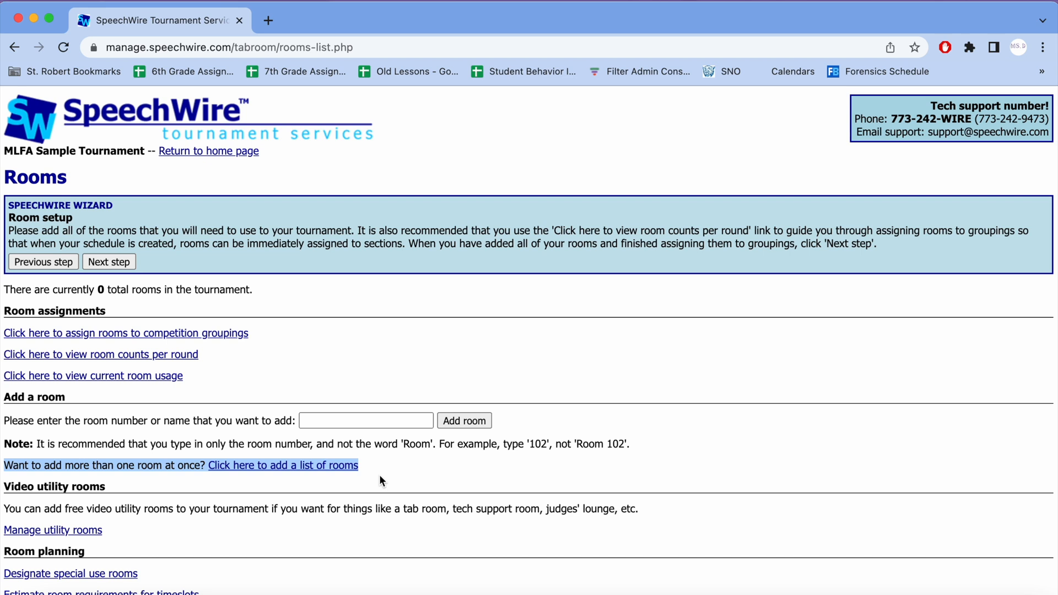
left_click(380, 477)
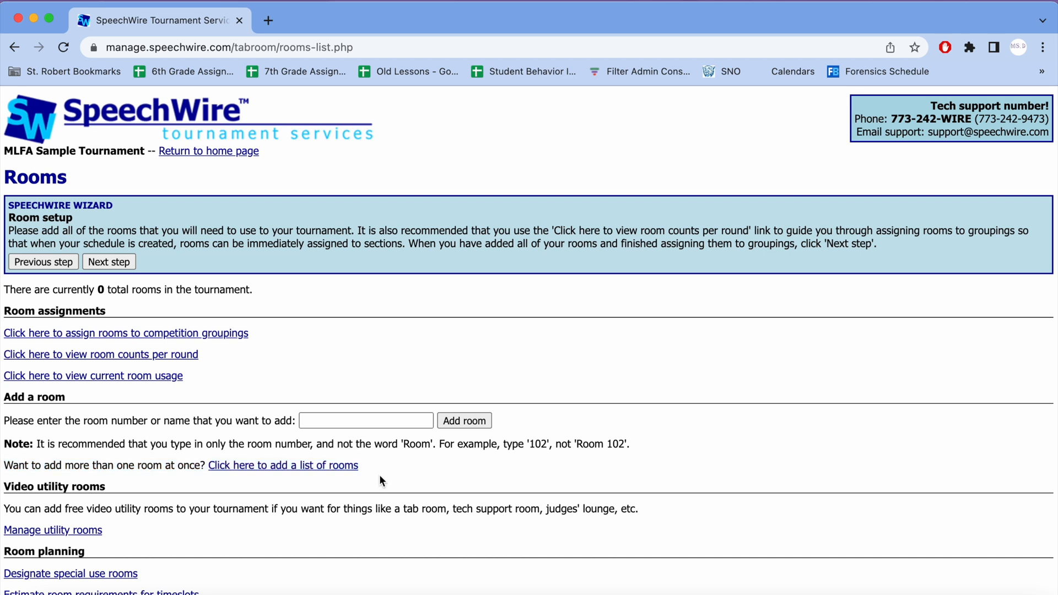
left_click(304, 469)
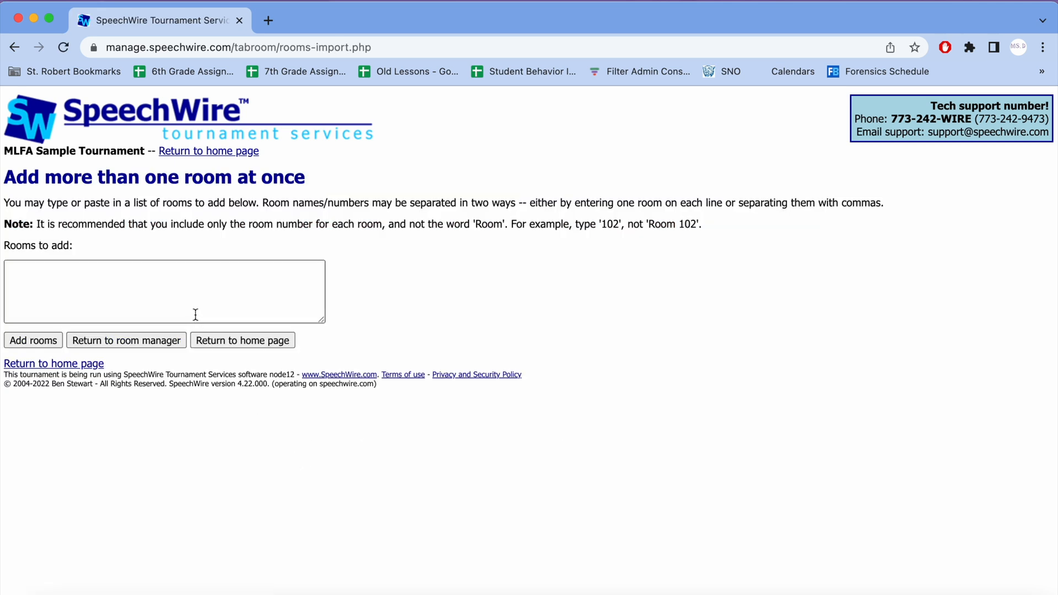
left_click(193, 297)
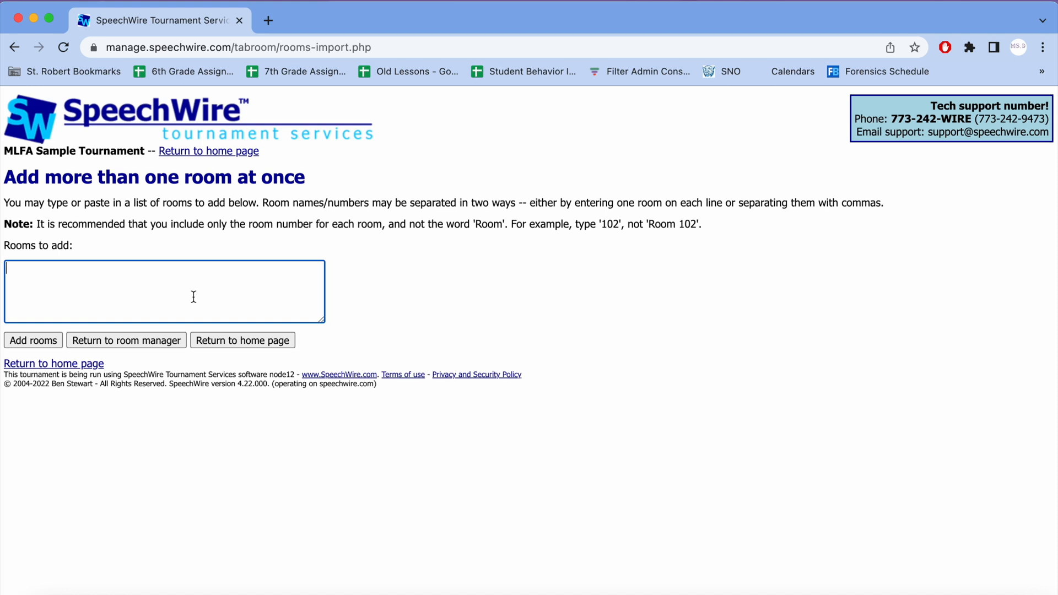
left_click(486, 224)
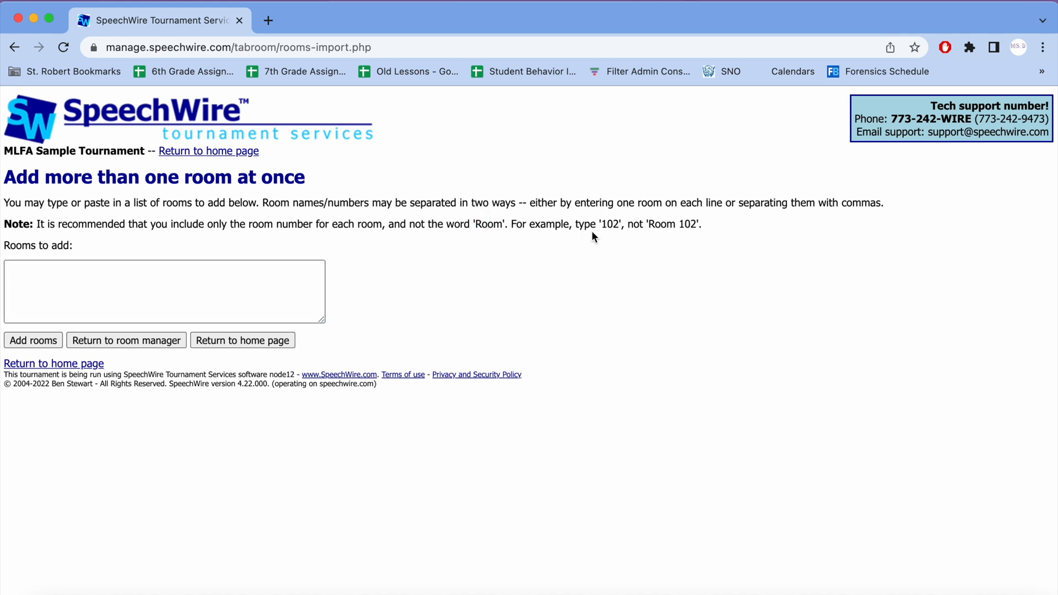
left_click_drag(604, 226, 619, 223)
Step: Add rooms 200 through 215 and room 220 to the tournament as one comma-separated list
left_click(48, 288)
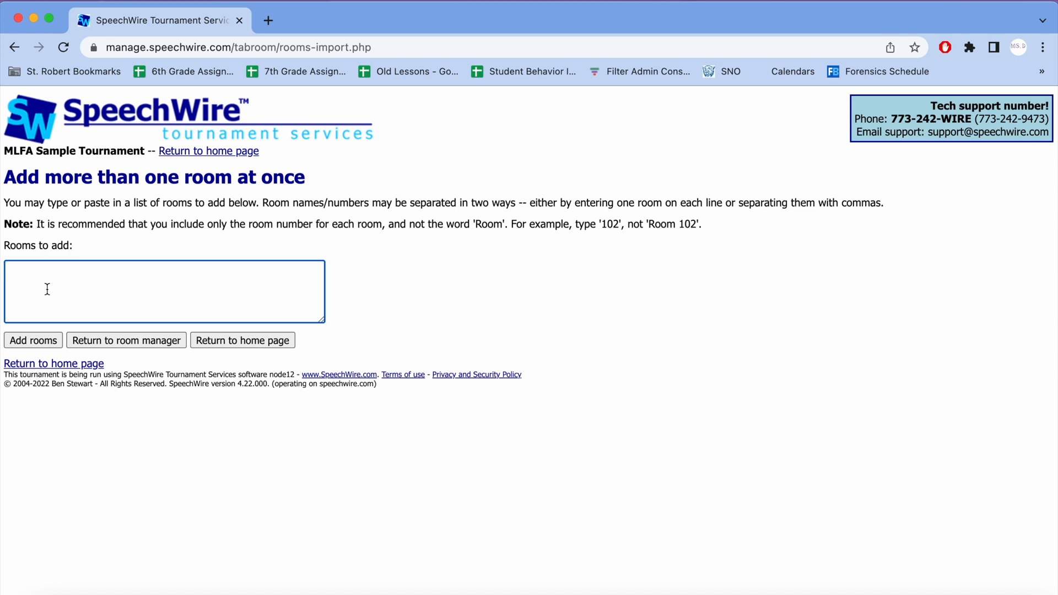
type("200, 201, 202, 203, 204, 205, 206, ")
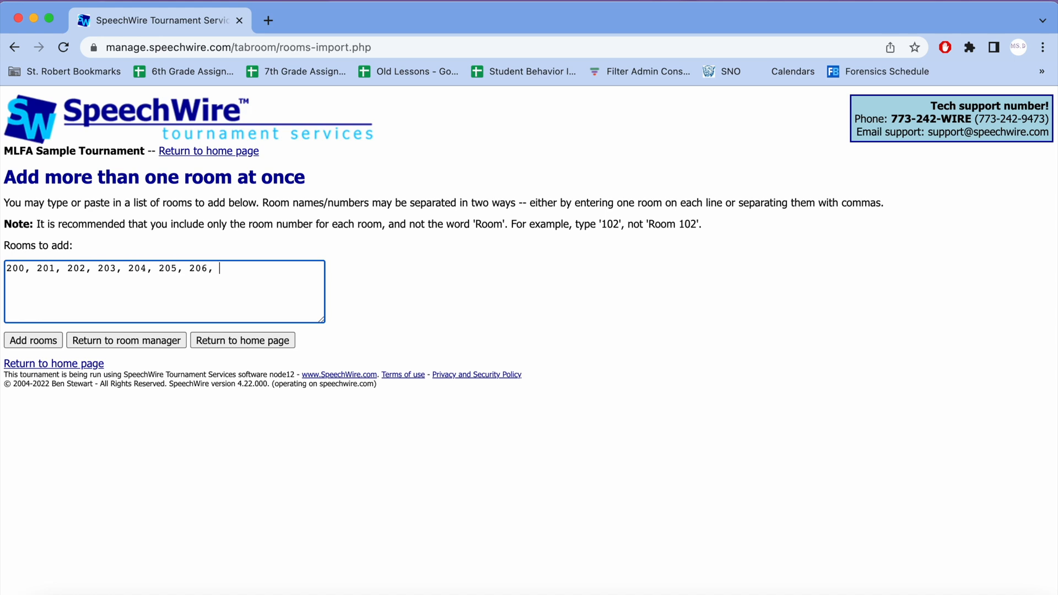
type("207, 208, 209, 210, 211")
key("BackSpace")
key("BackSpace")
key("BackSpace")
type("211, 212, 213,")
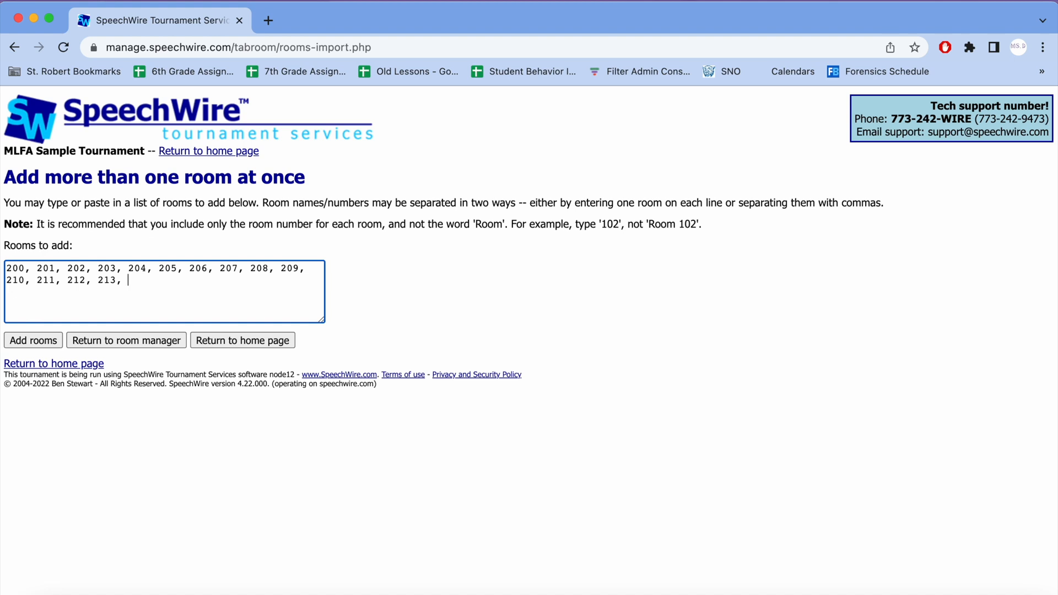
type("214, 215, 220")
left_click(28, 345)
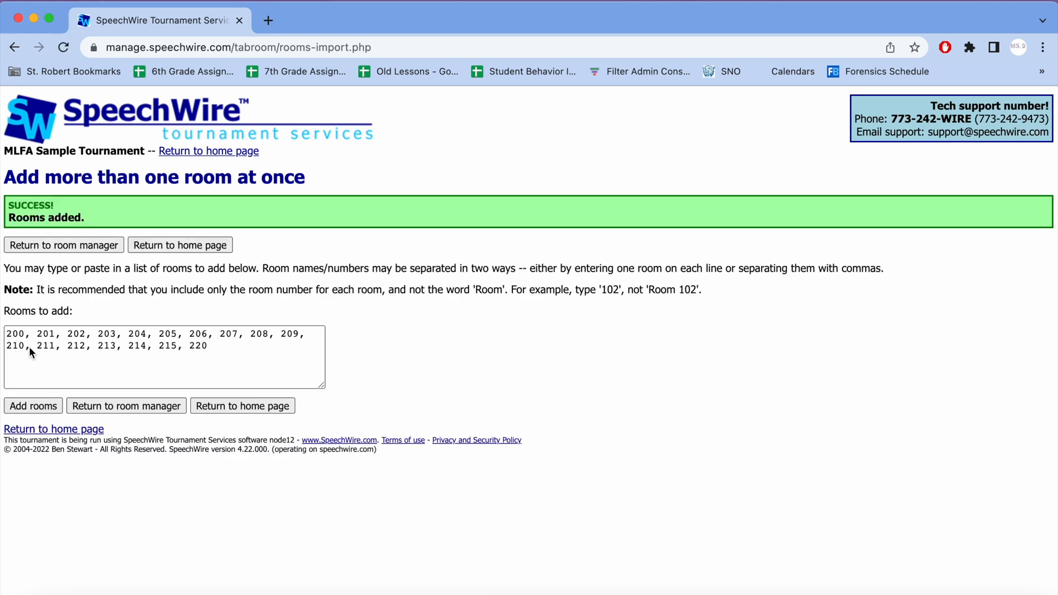
Step: Return to the room manager, open room assignments by grouping, and assign rooms 200 and 202 to Demonstration Speaking, Round 1
left_click(69, 246)
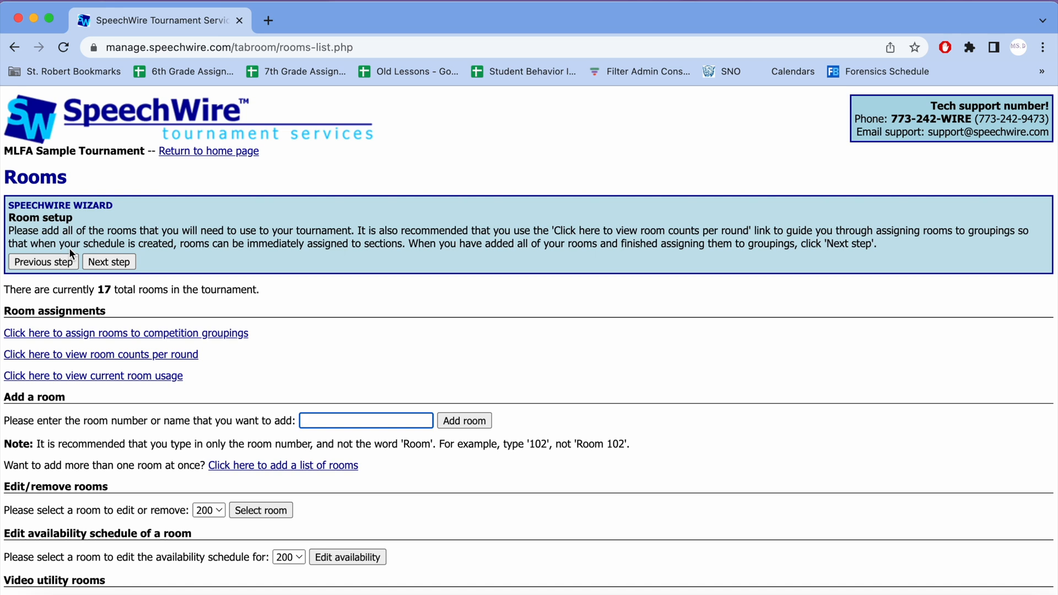
left_click(74, 335)
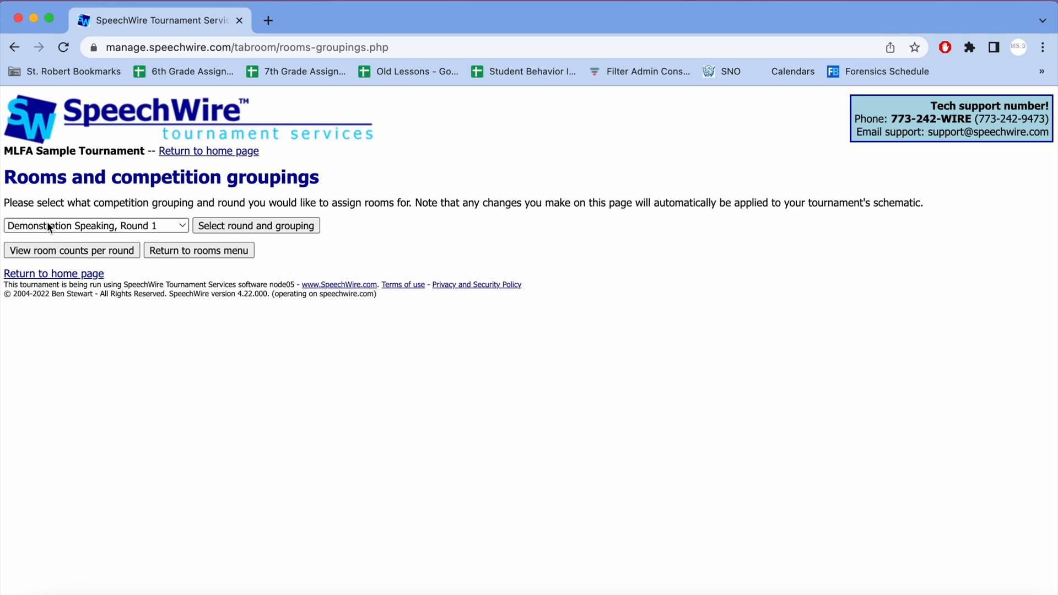
left_click(228, 228)
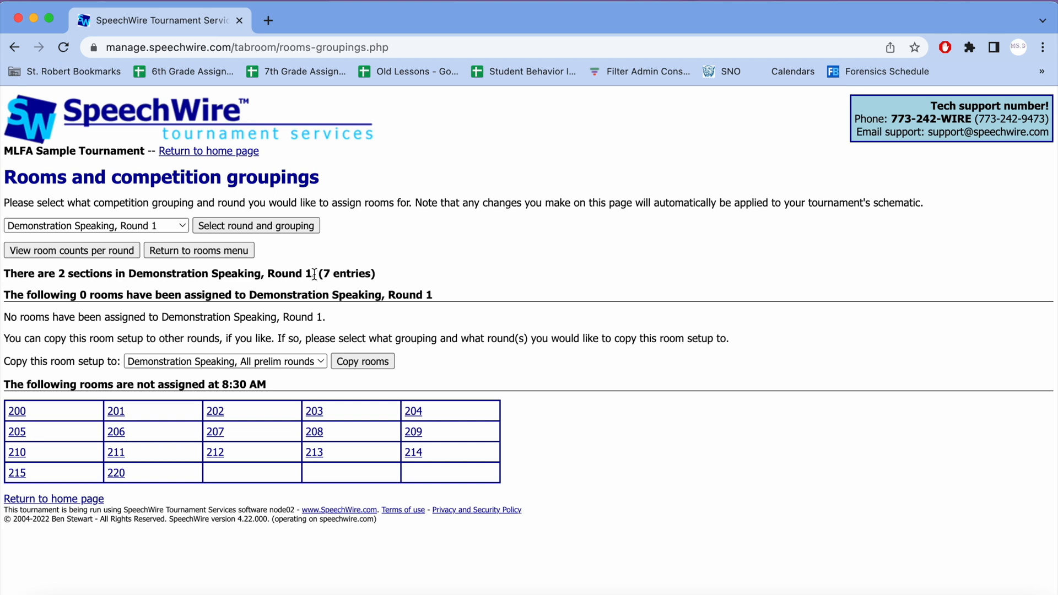
left_click(16, 419)
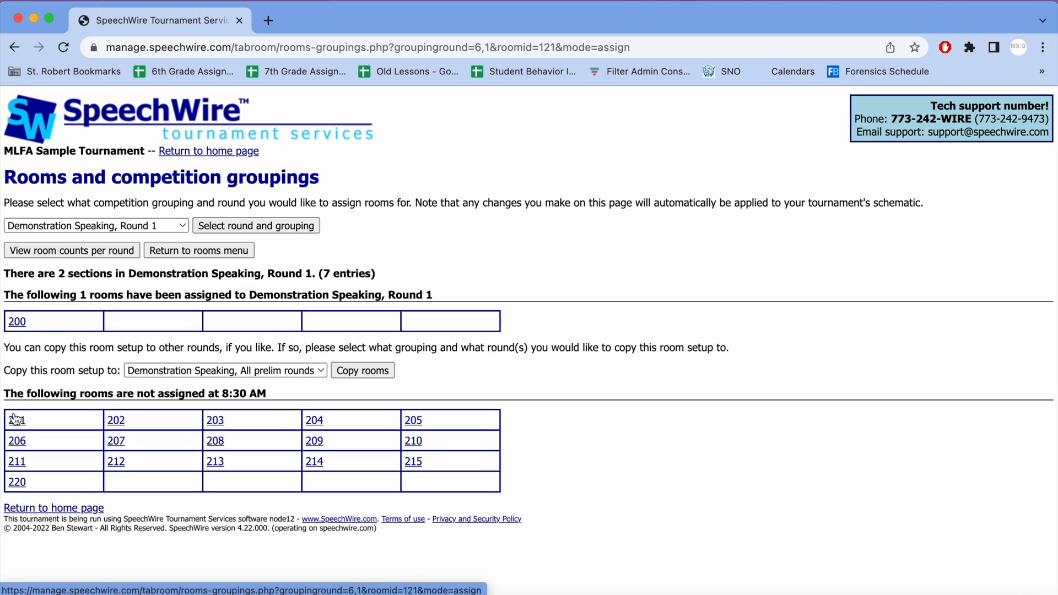
left_click(124, 422)
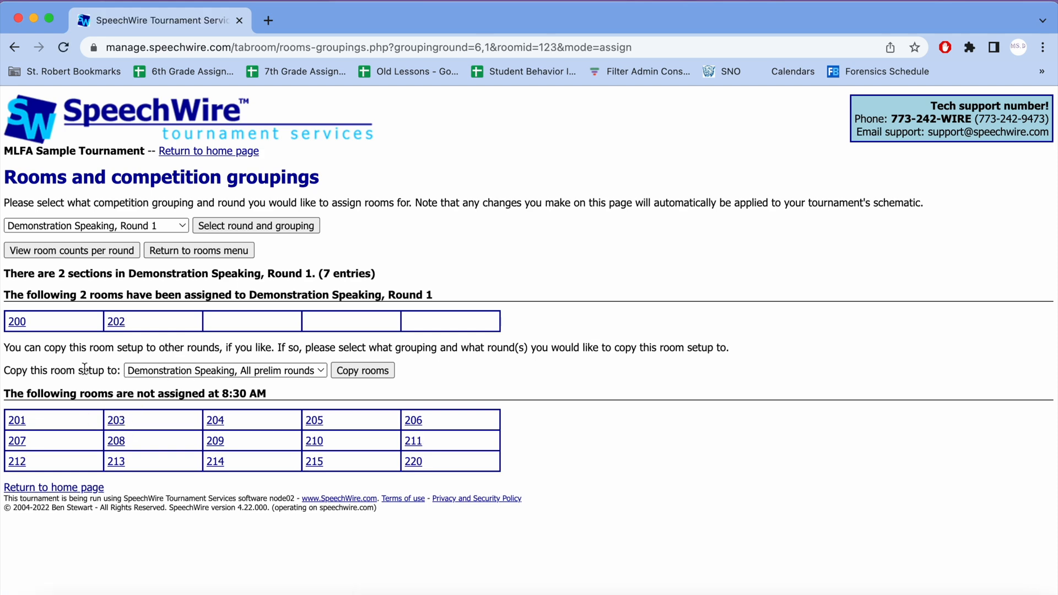
Step: Copy the Demonstration Speaking, Round 1 room setup to all Demonstration Speaking prelim rounds
left_click(198, 370)
left_click(198, 370)
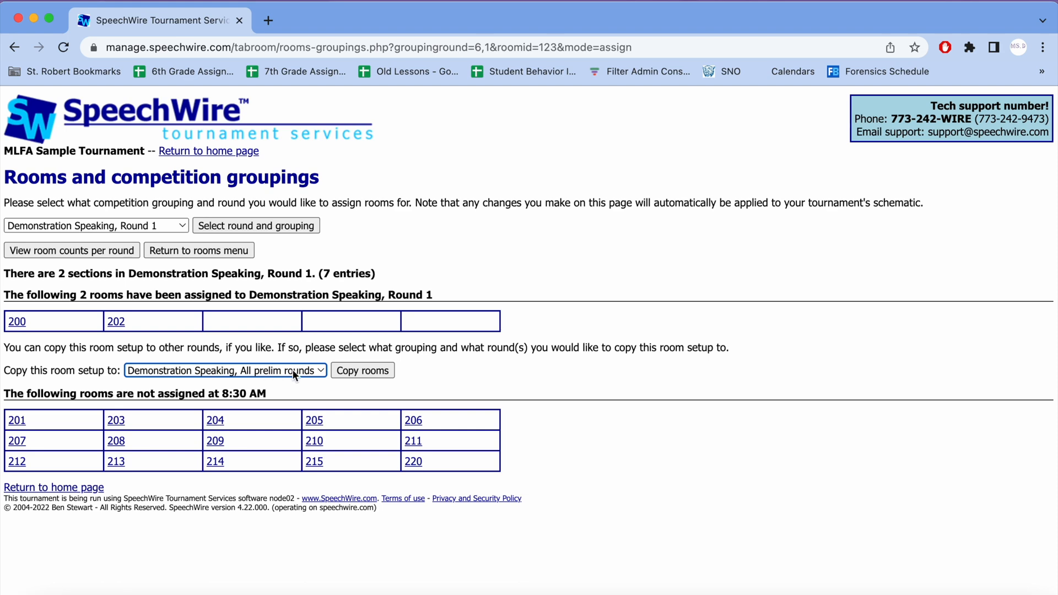
left_click(293, 370)
left_click(292, 370)
left_click(384, 372)
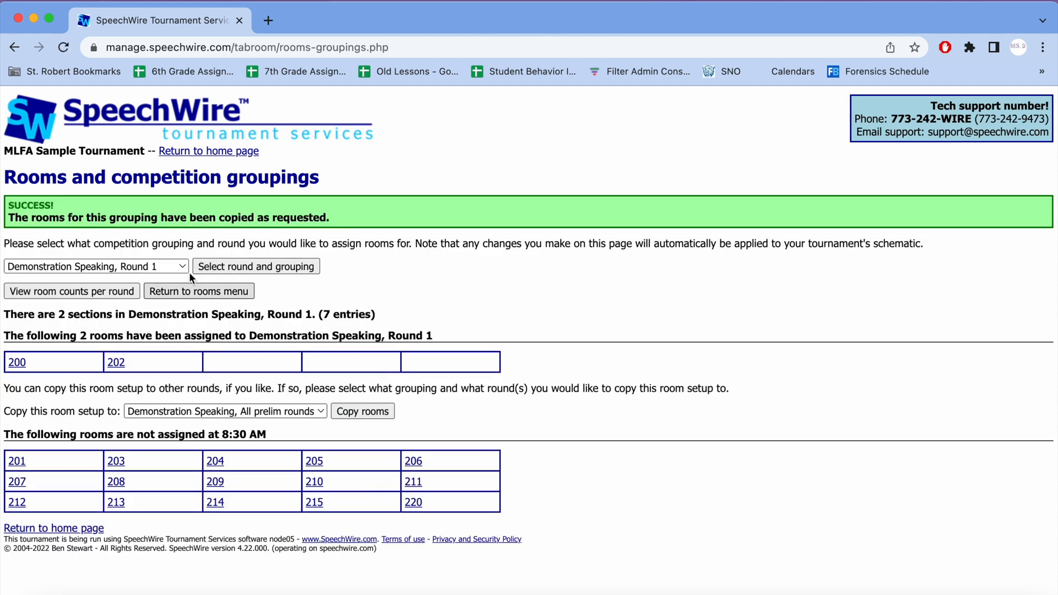
Step: Assign rooms 201 and 203 to Farrago, Round 1 and copy that room setup to all Farrago prelim rounds
left_click(176, 267)
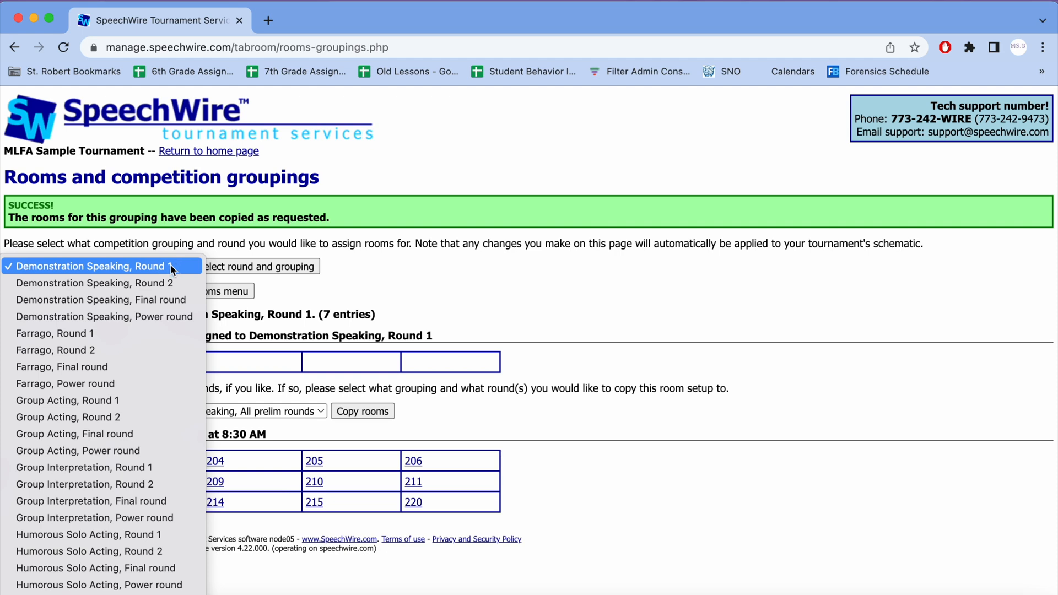
left_click(130, 333)
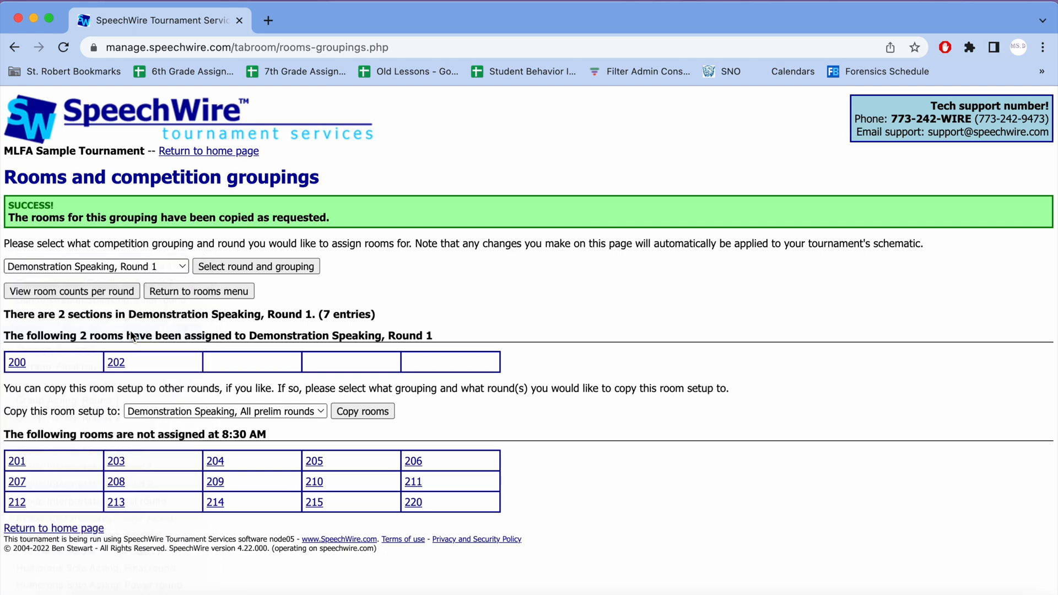
left_click(303, 269)
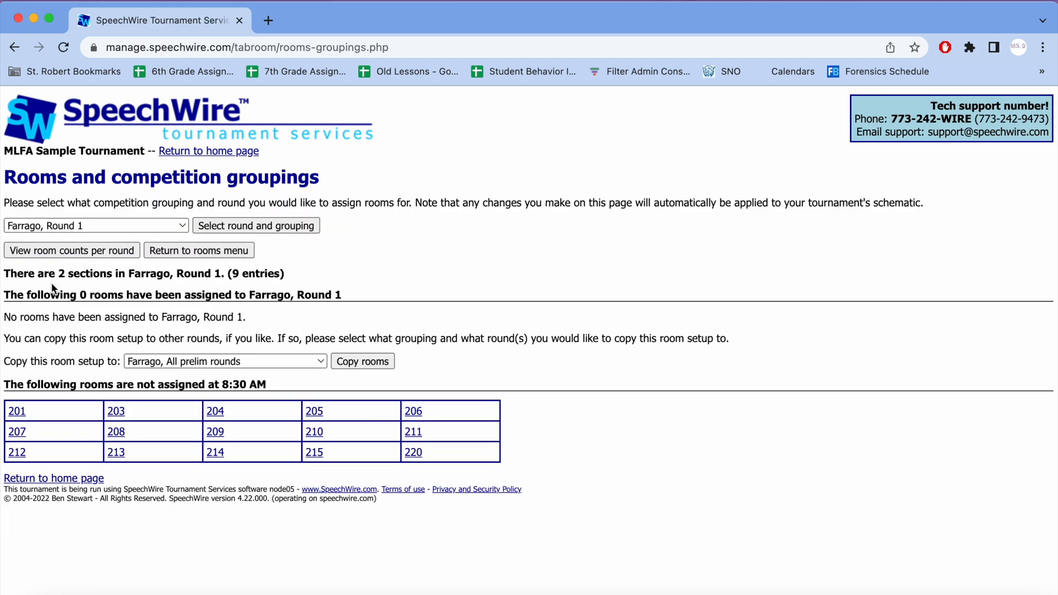
left_click(17, 412)
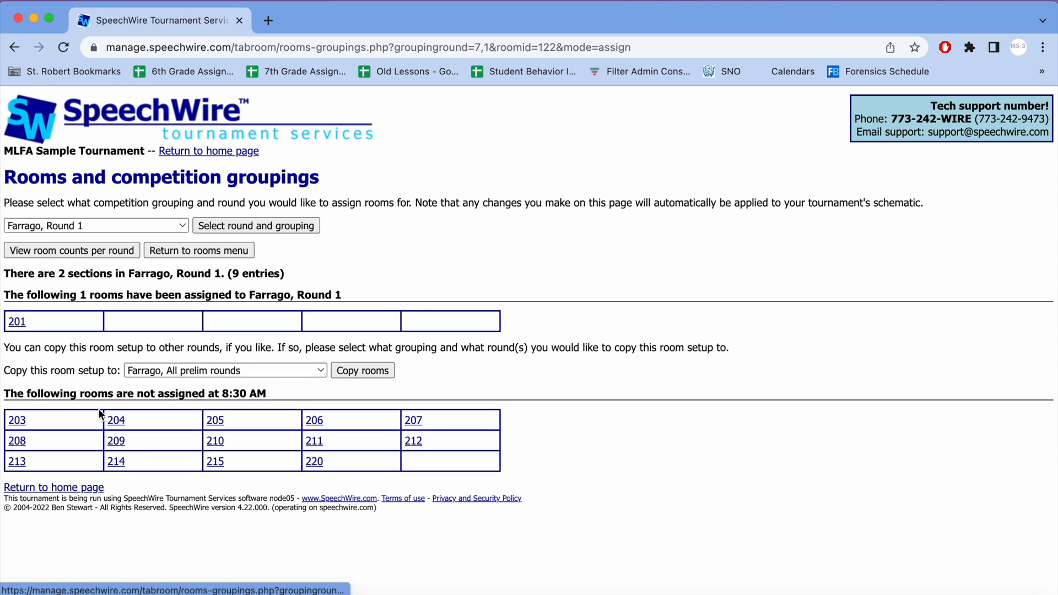
left_click(21, 421)
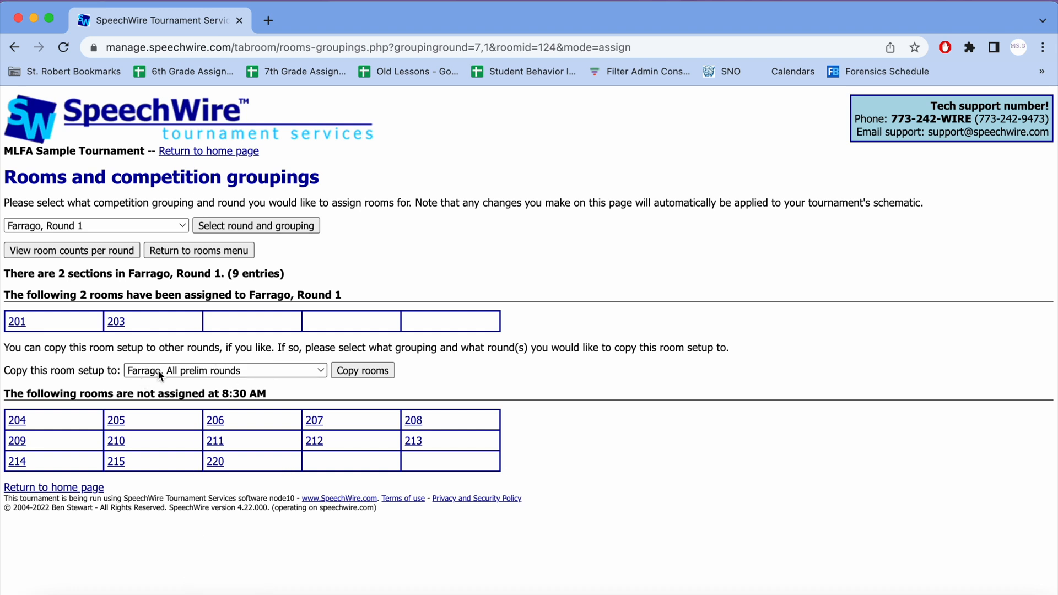
left_click(378, 373)
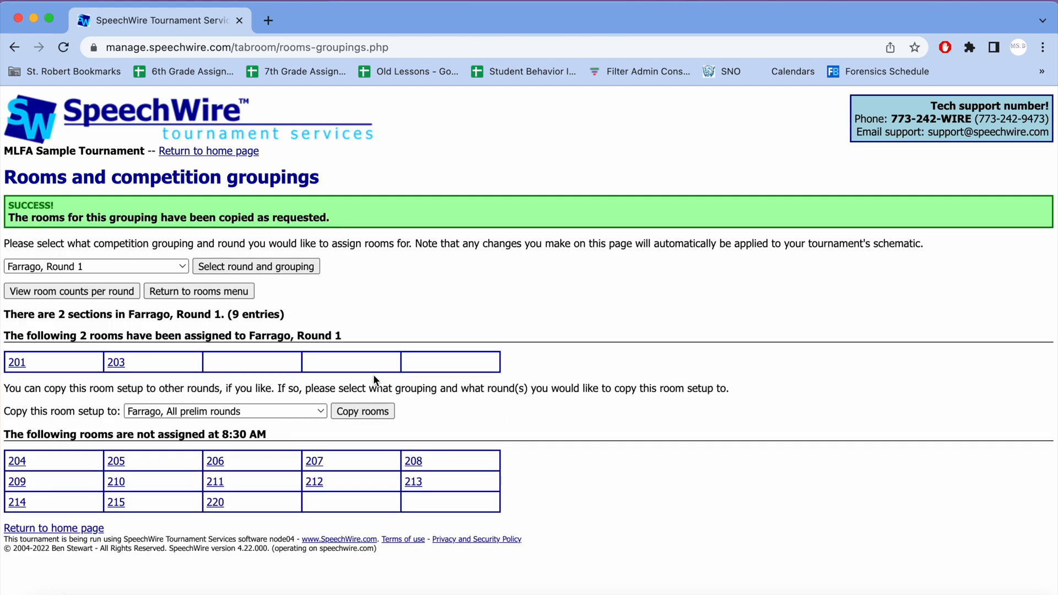
Step: Assign room 214 to Impromptu Speaking, Round 1 and copy that room setup to all Impromptu Speaking prelim rounds
left_click(100, 267)
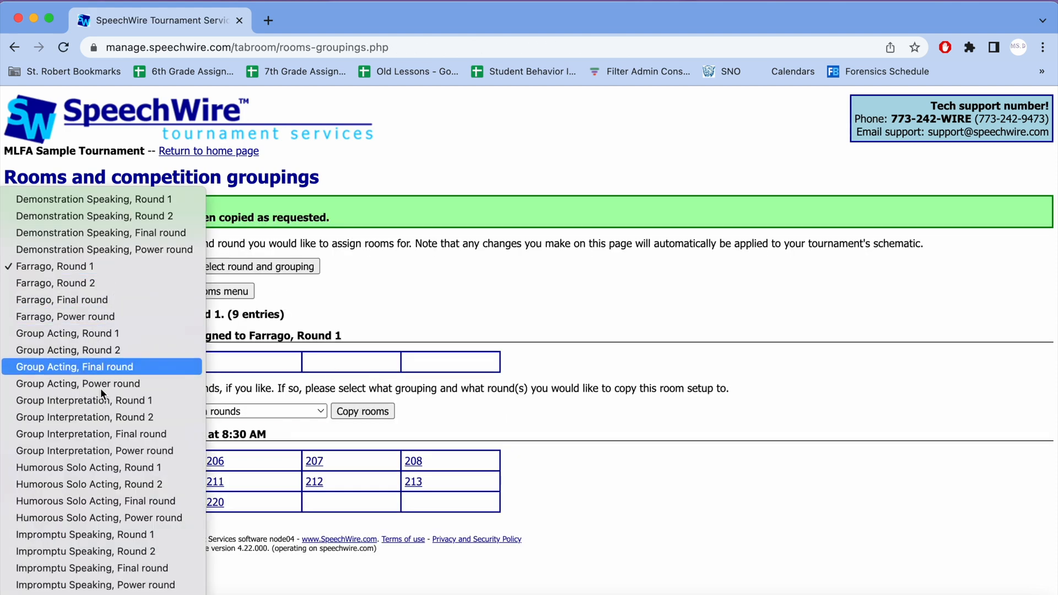
left_click(117, 534)
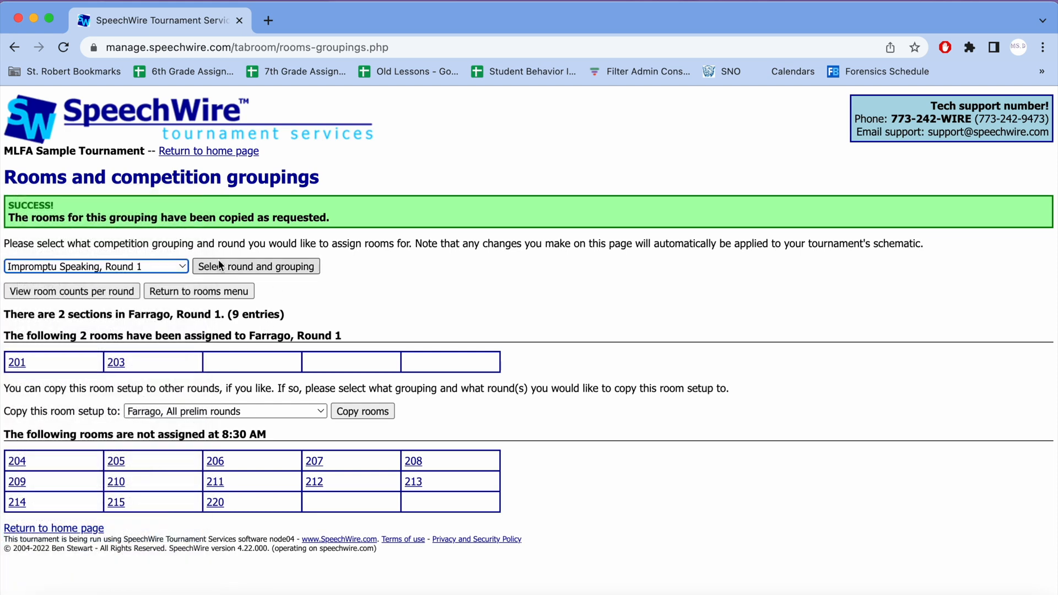
left_click(243, 268)
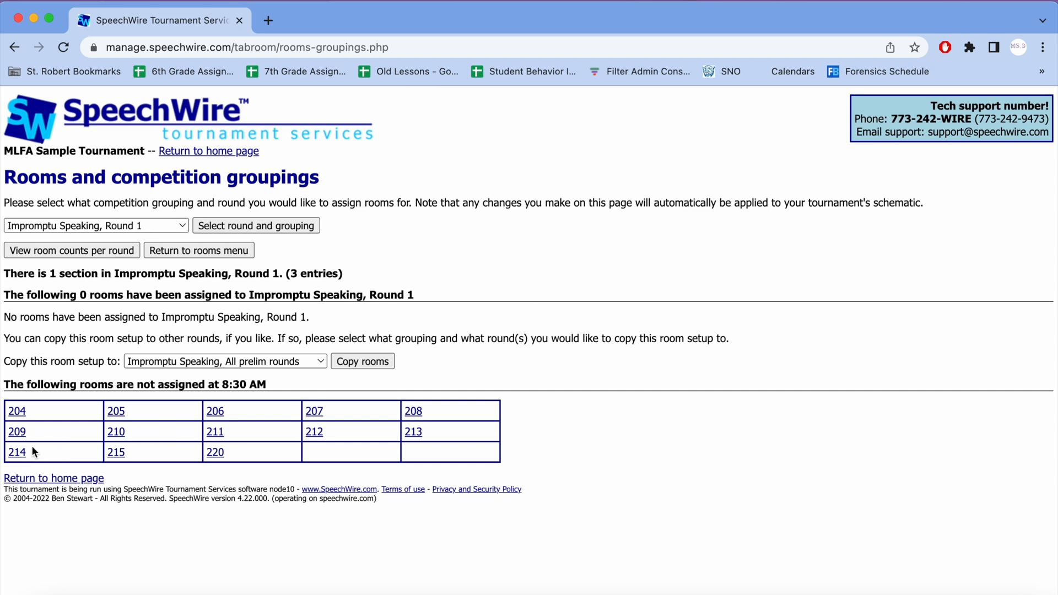
left_click(20, 454)
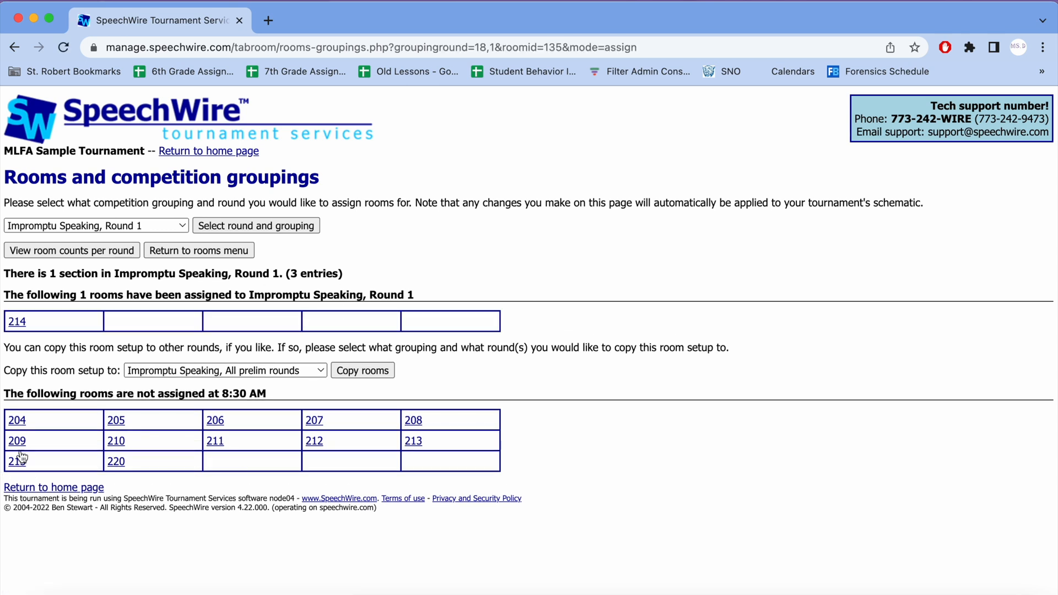
left_click(352, 371)
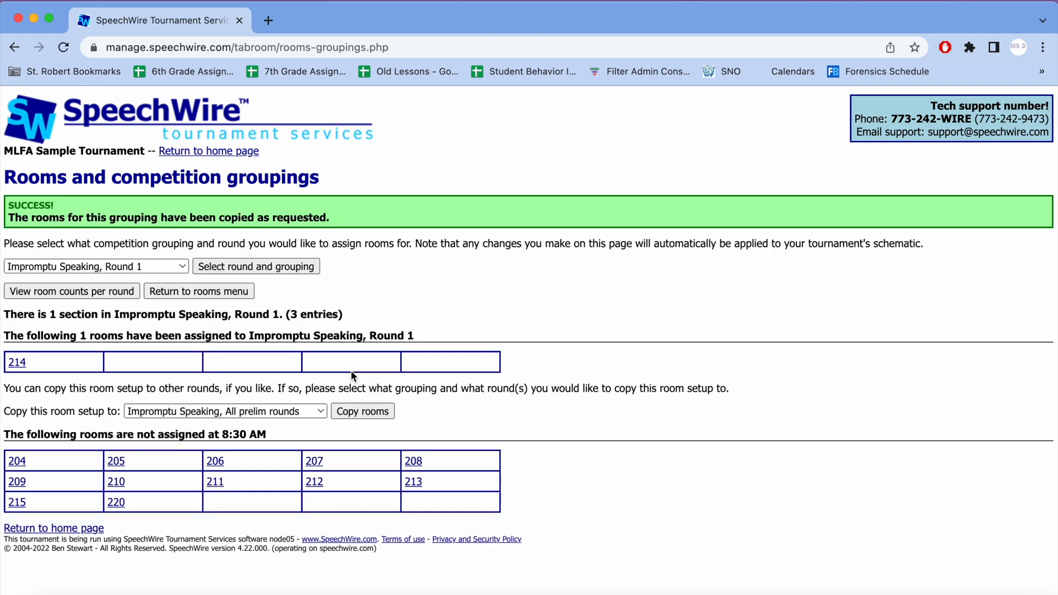
Step: Try to open the room assignments for Farrago, Power round
left_click(155, 268)
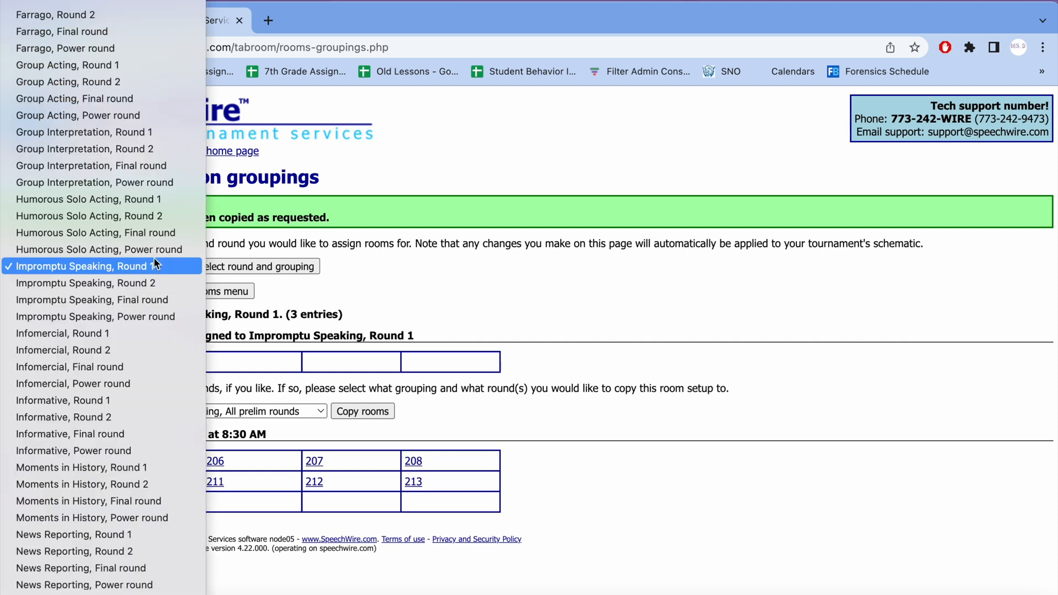
scroll(151, 220, "up", 2)
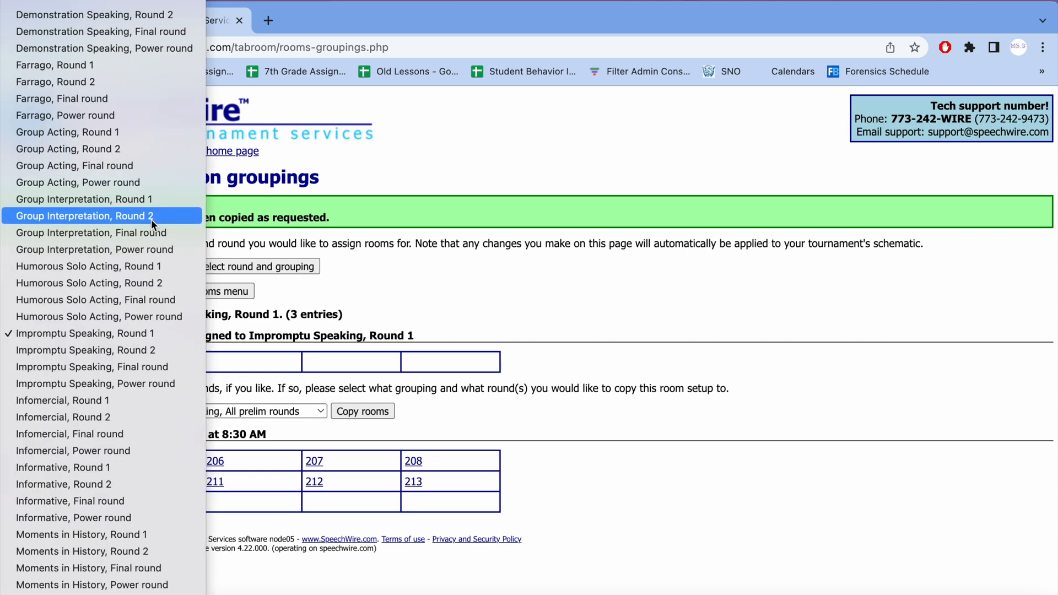
left_click(143, 114)
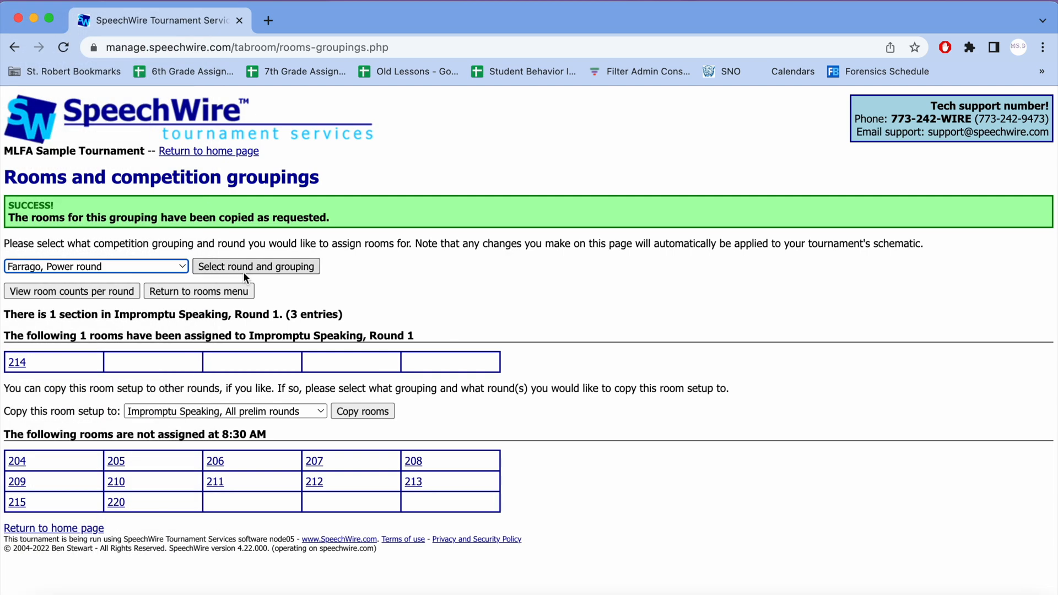
left_click(244, 272)
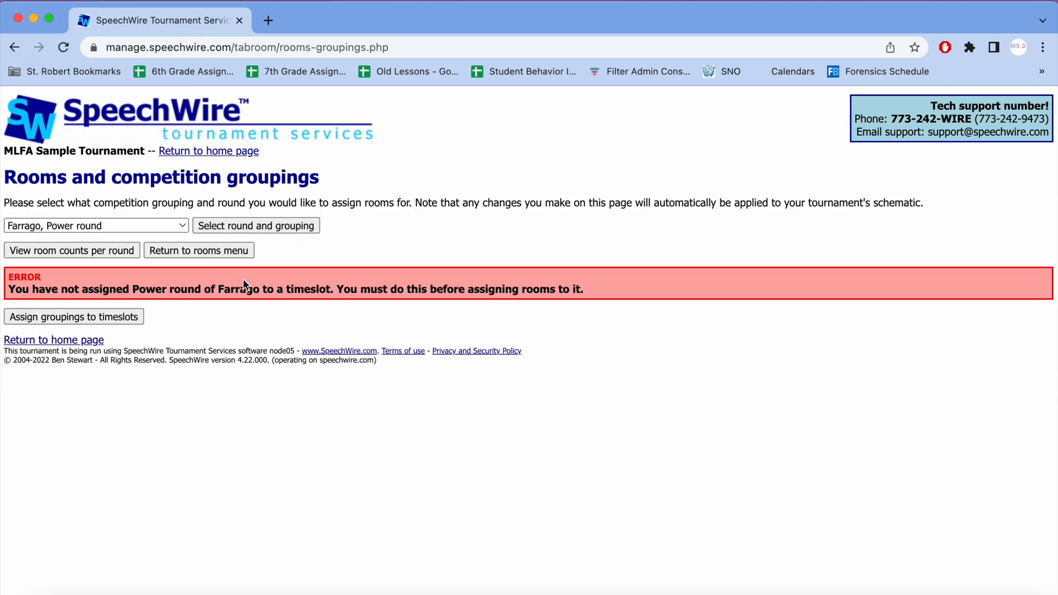
Step: Switch to Farrago, Final round and assign room 206 to it
left_click(152, 226)
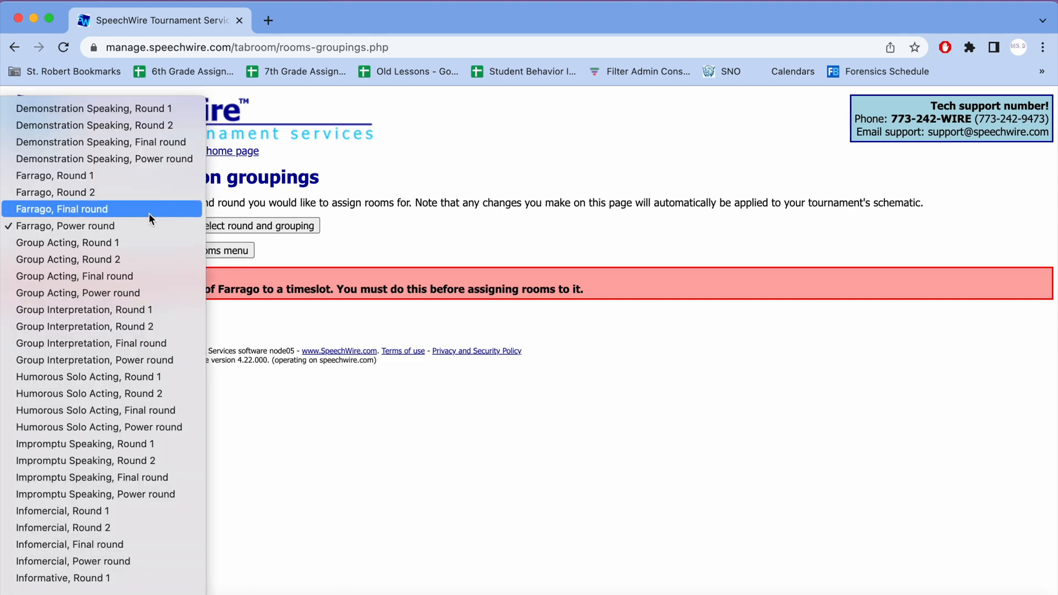
left_click(149, 213)
left_click(242, 229)
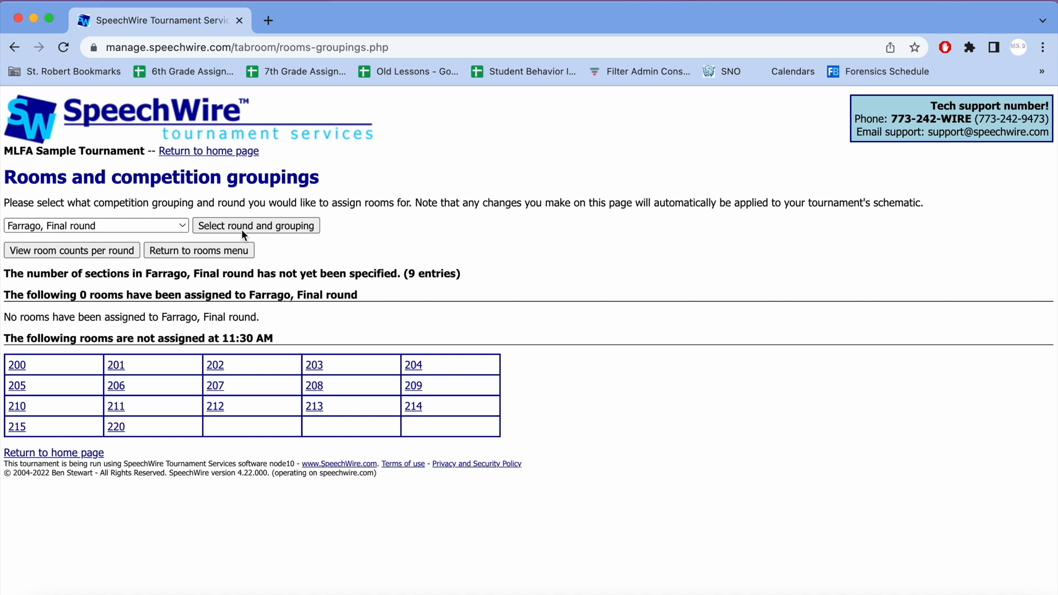
left_click(241, 229)
double_click(413, 273)
left_click(251, 513)
left_click(115, 385)
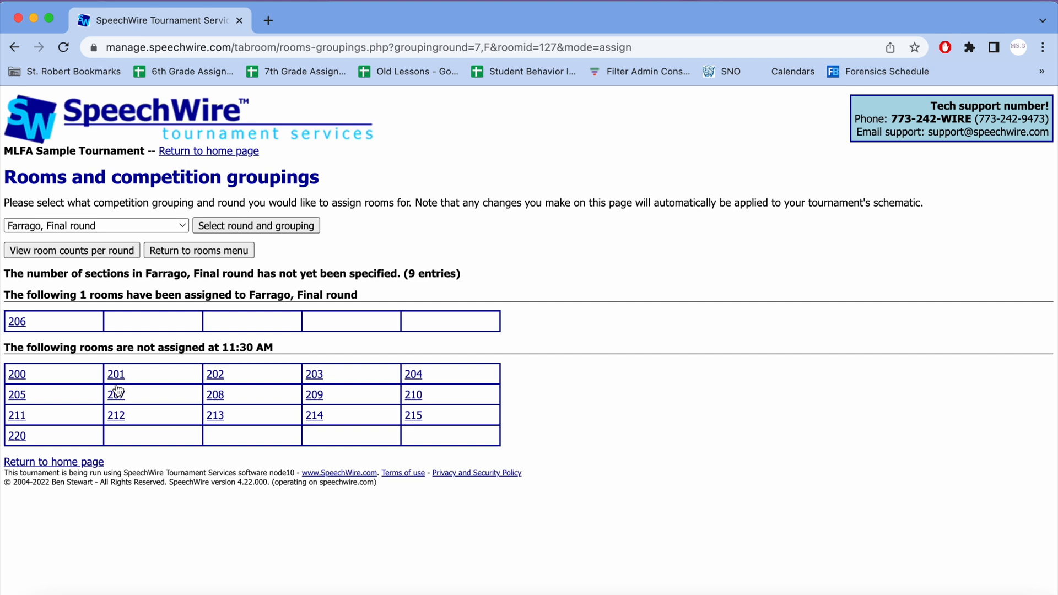
Step: Switch to Demonstration Speaking, Final round and assign room 215 to it
left_click(136, 225)
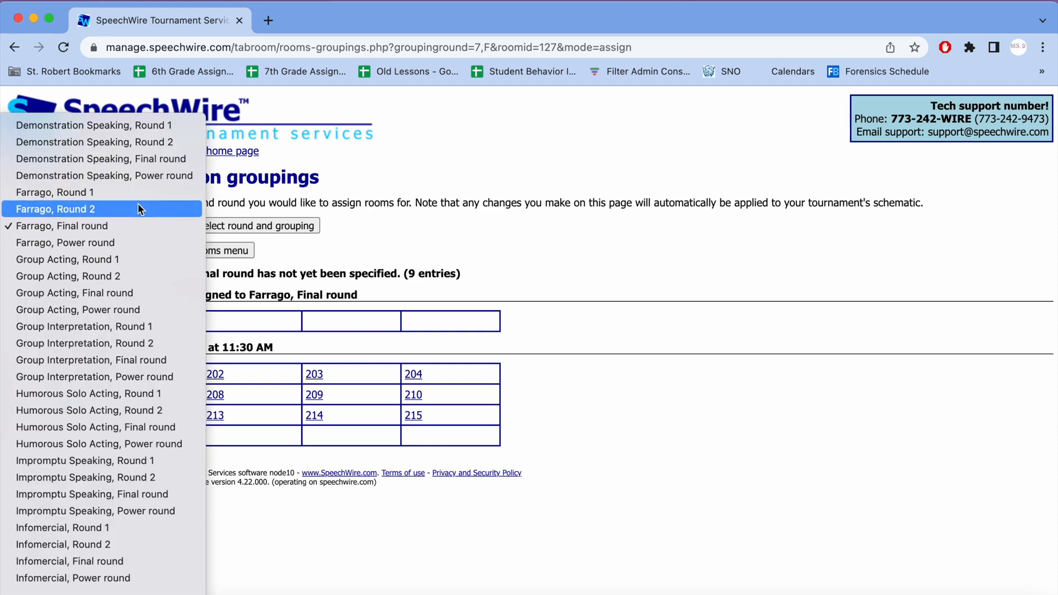
left_click(162, 160)
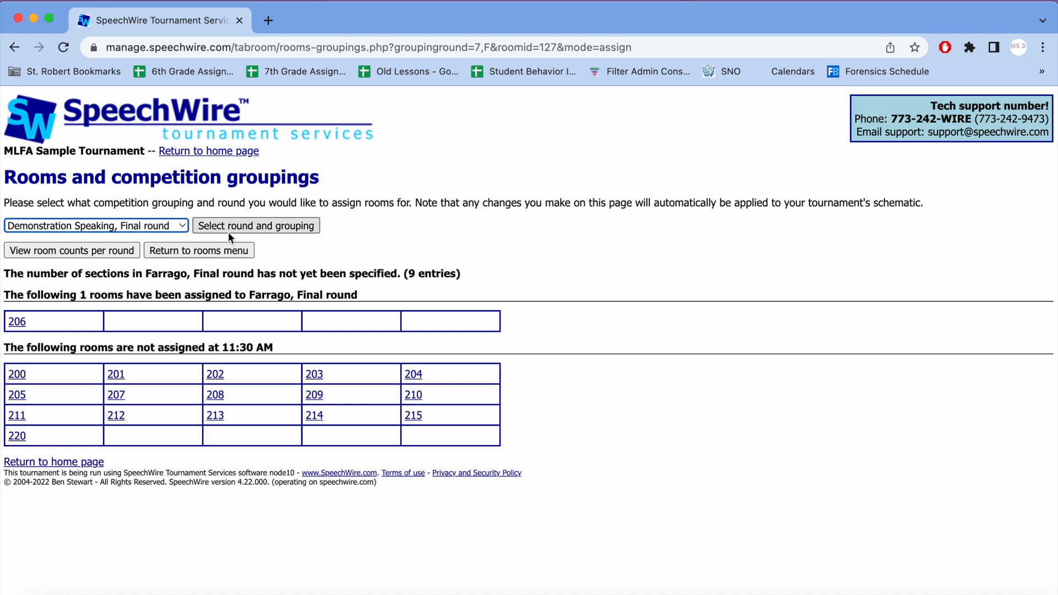
left_click(259, 226)
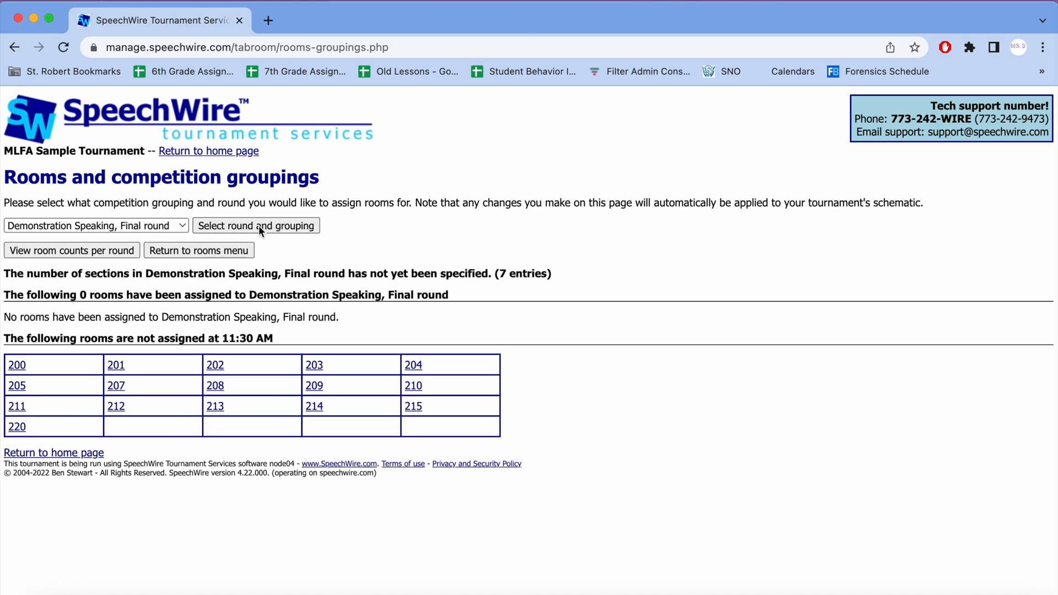
left_click_drag(495, 274, 510, 274)
left_click(257, 502)
left_click(413, 409)
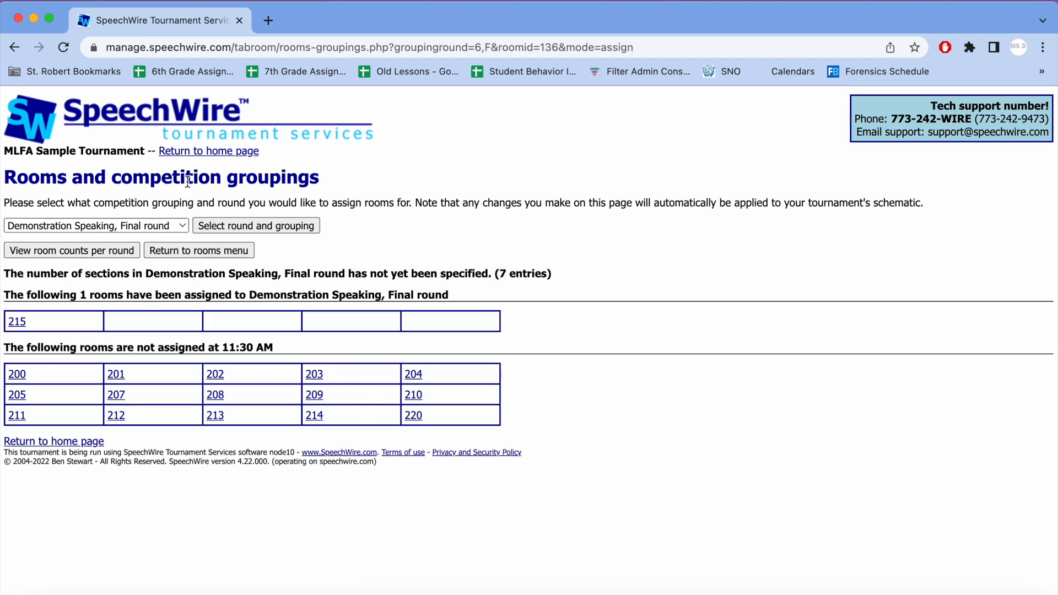
left_click(169, 226)
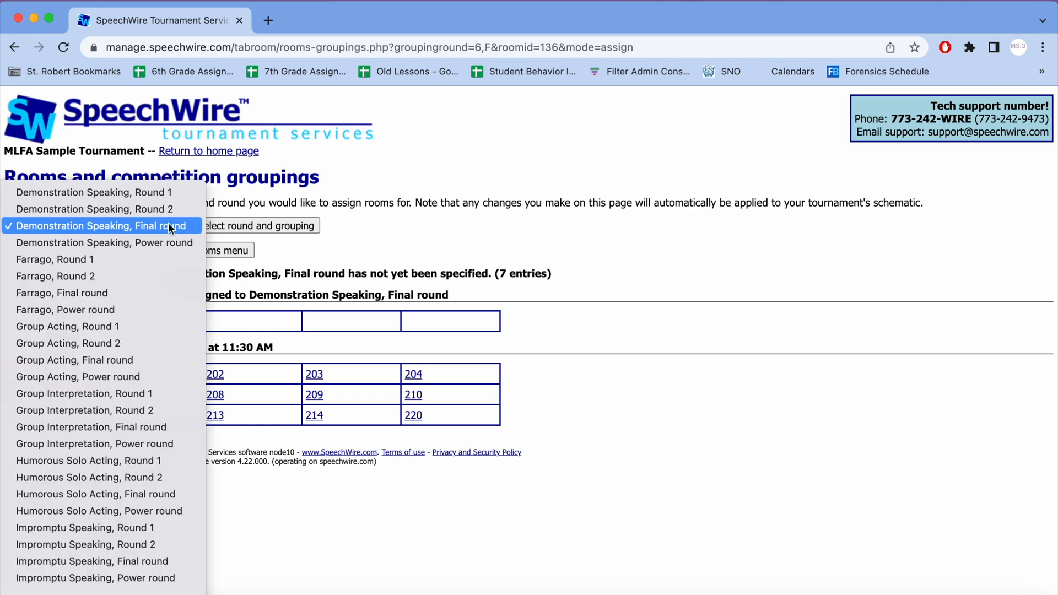
scroll(142, 468, "down", 5)
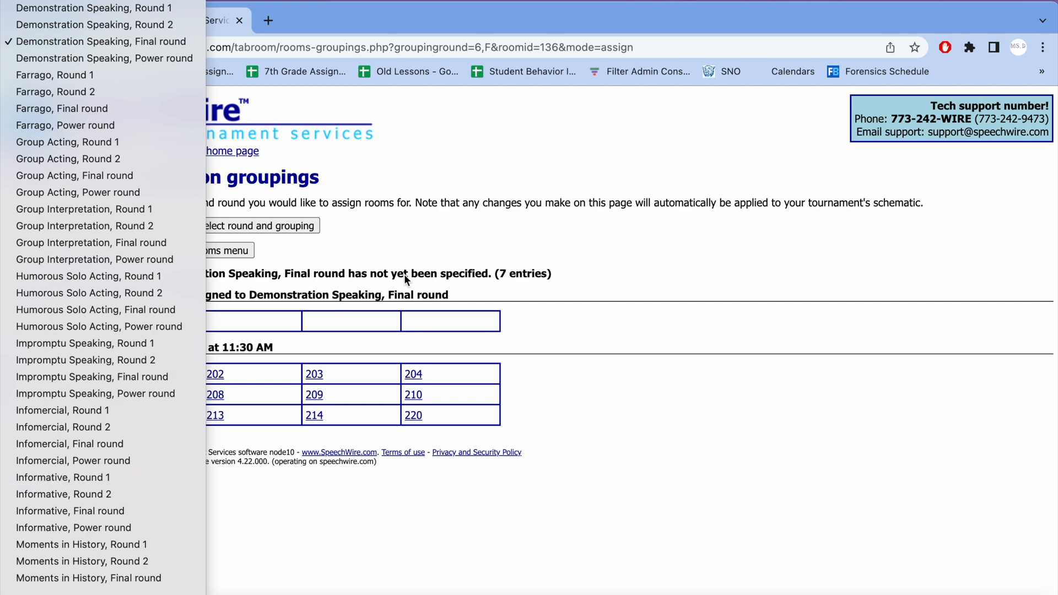
left_click(598, 248)
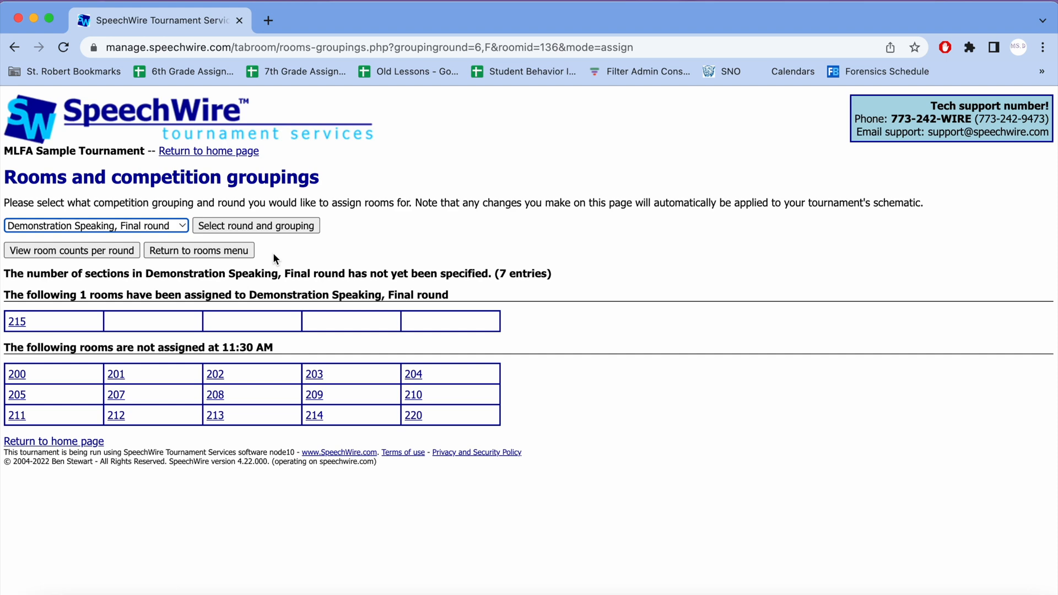
Step: Return to the rooms menu and look over its room editing, planning and mass removal options
left_click(234, 255)
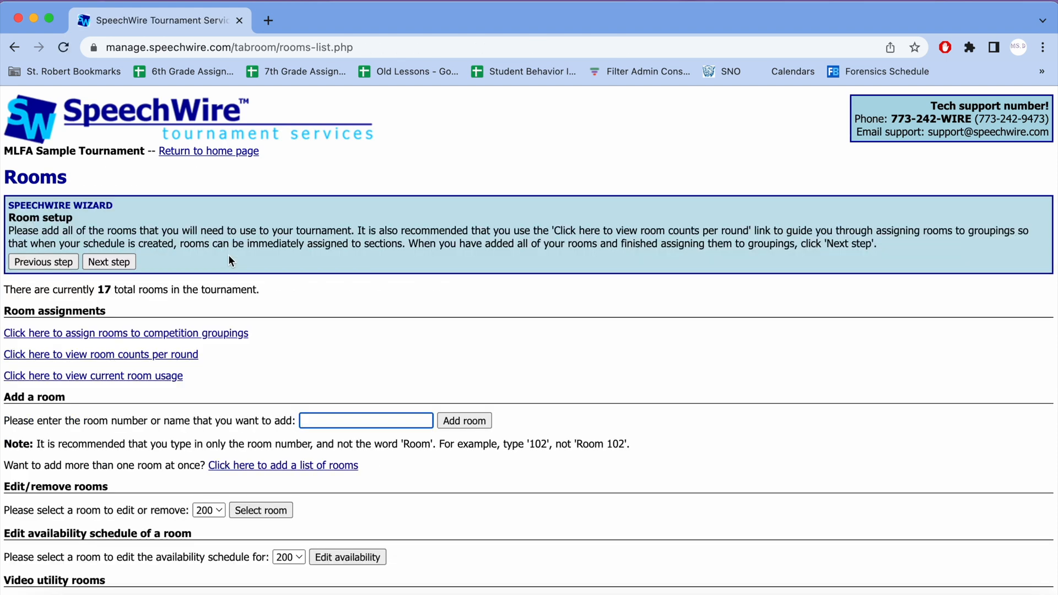
scroll(230, 261, "down", 5)
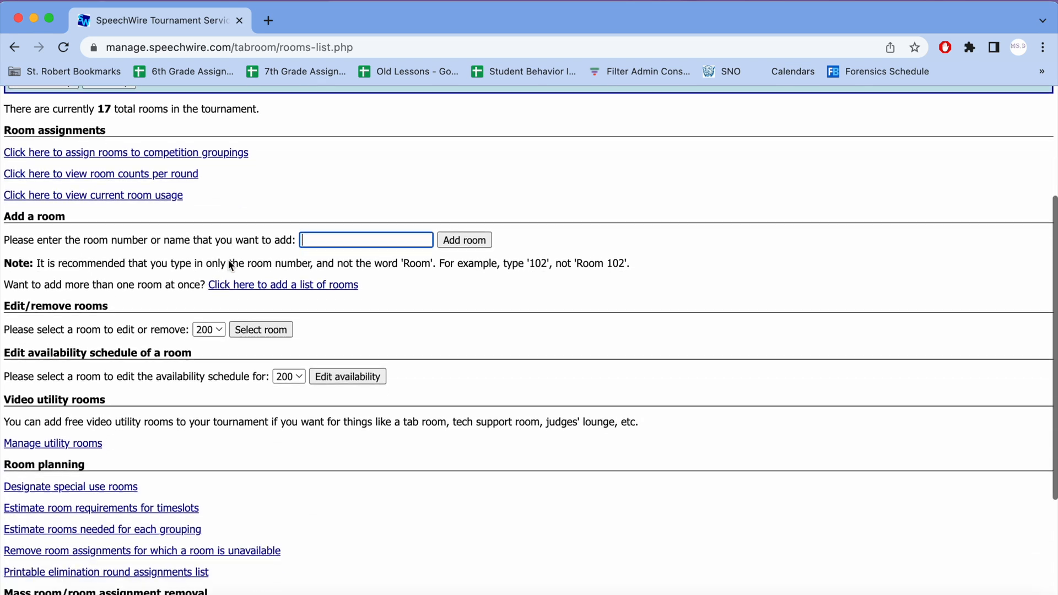
scroll(228, 260, "down", 3)
scroll(228, 260, "left", 5)
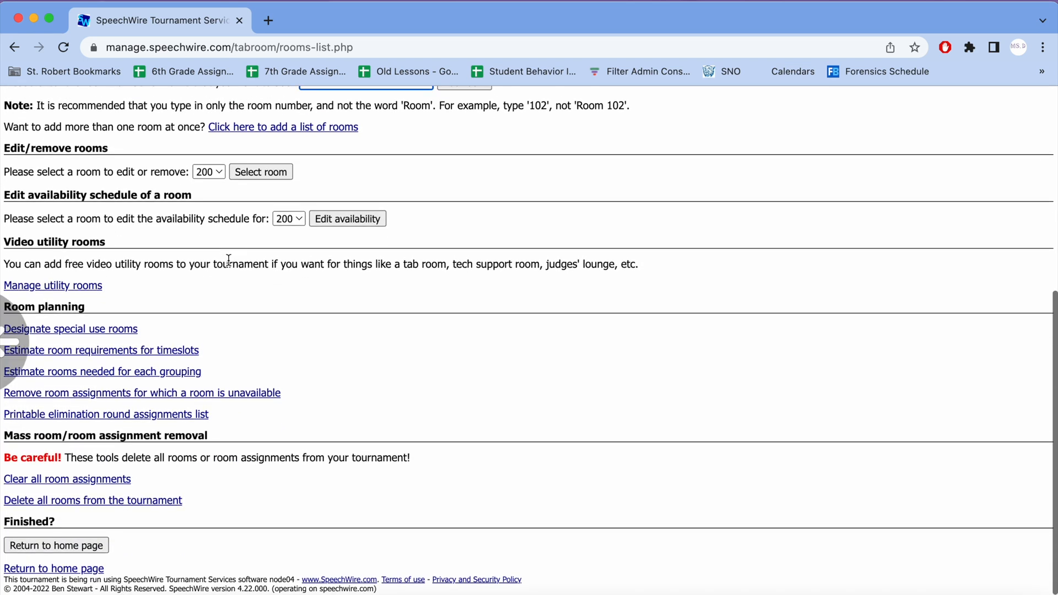
scroll(191, 299, "right", 5)
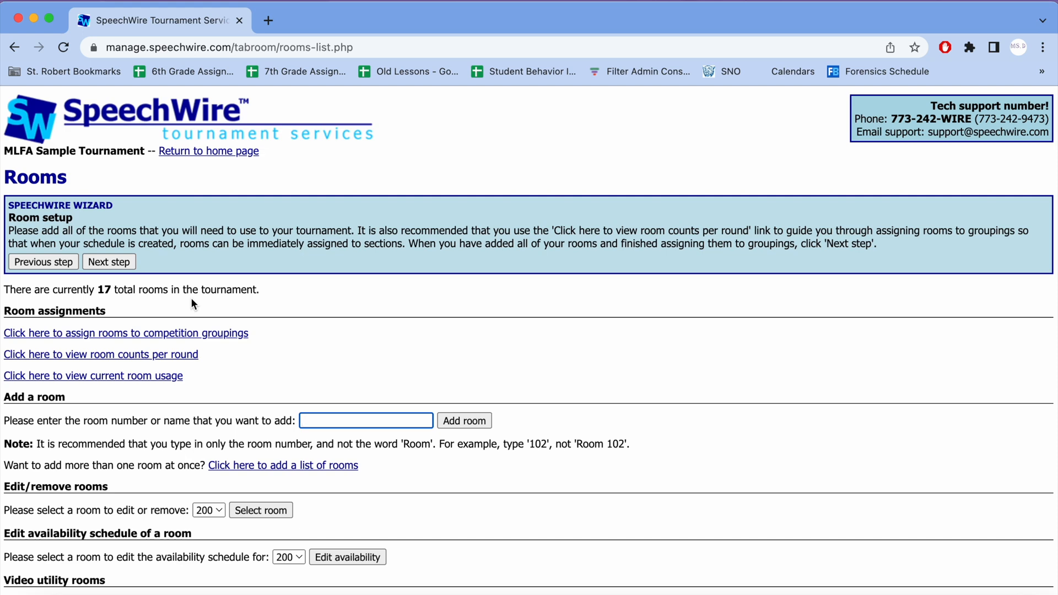
Step: Open the current room usage and review which grouping and round occupies each room in every timeslot
left_click(47, 383)
scroll(335, 301, "down", 5)
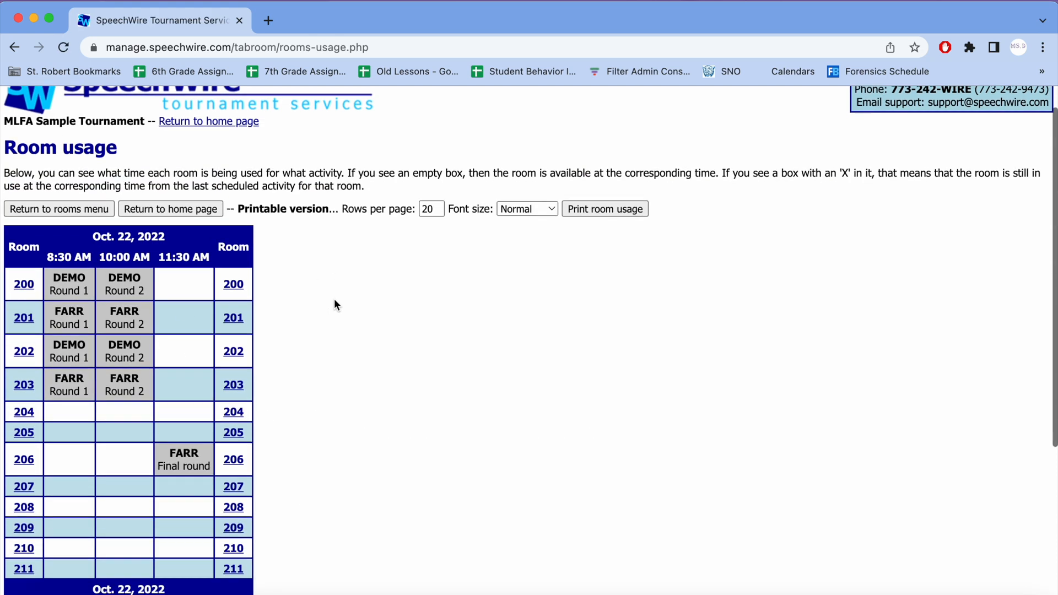
scroll(335, 301, "up", 1)
scroll(335, 300, "down", 4)
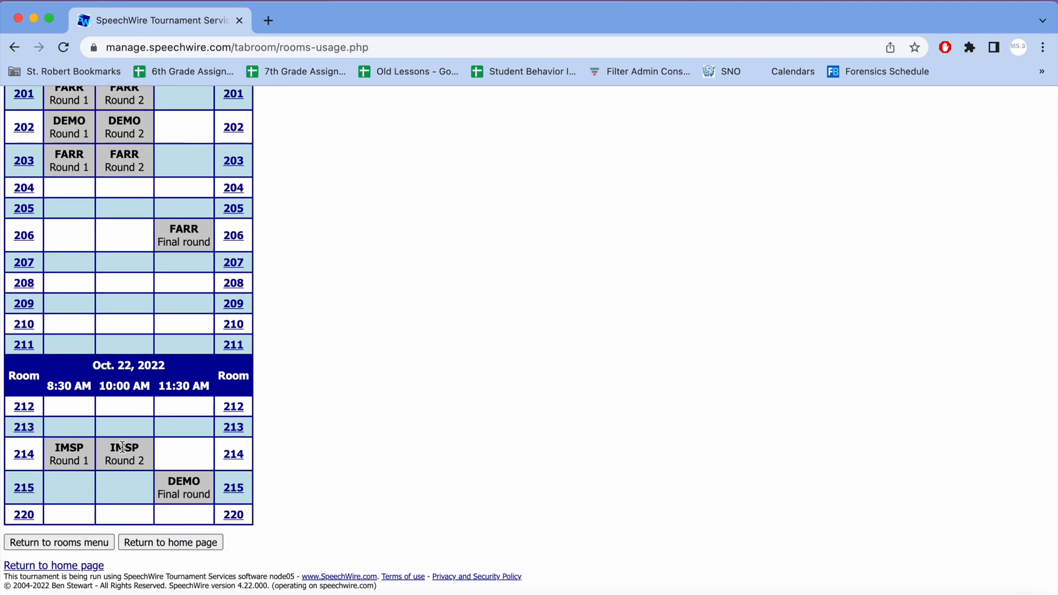
scroll(122, 447, "up", 2)
scroll(122, 448, "up", 3)
scroll(122, 448, "down", 2)
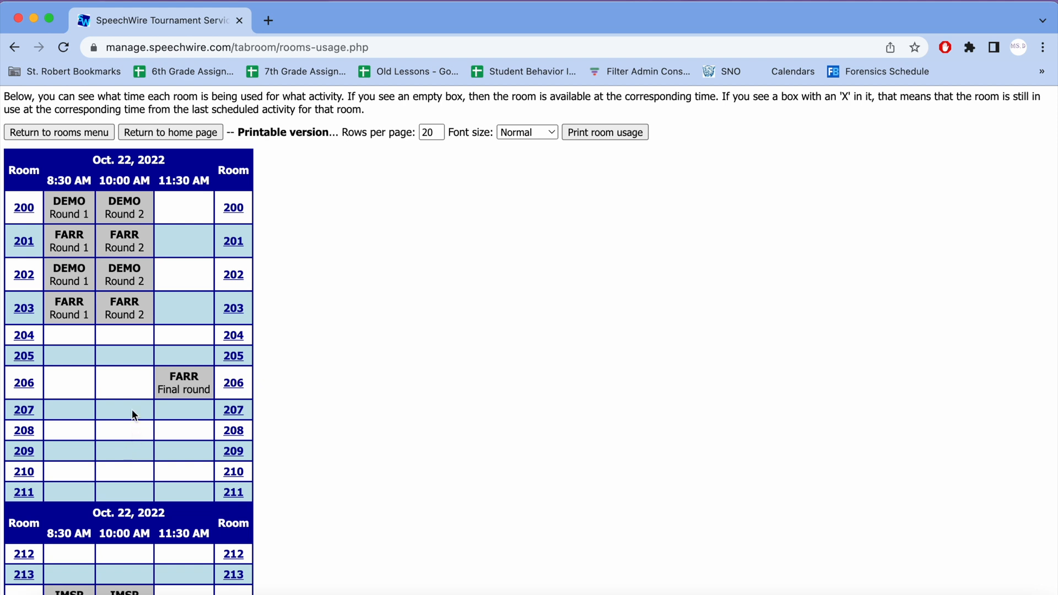
scroll(131, 409, "down", 5)
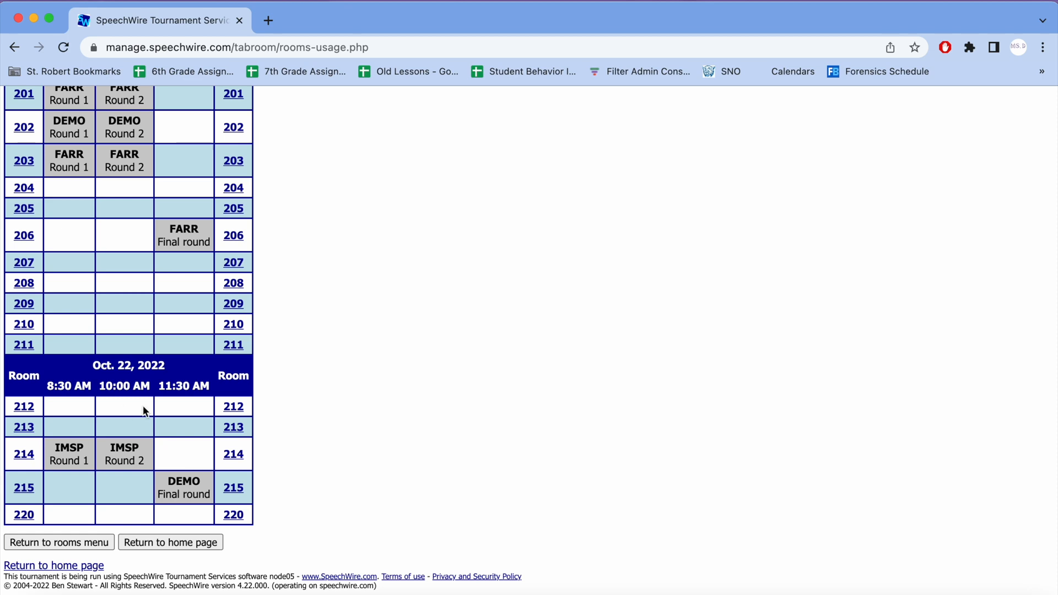
scroll(173, 408, "up", 8)
scroll(160, 338, "down", 8)
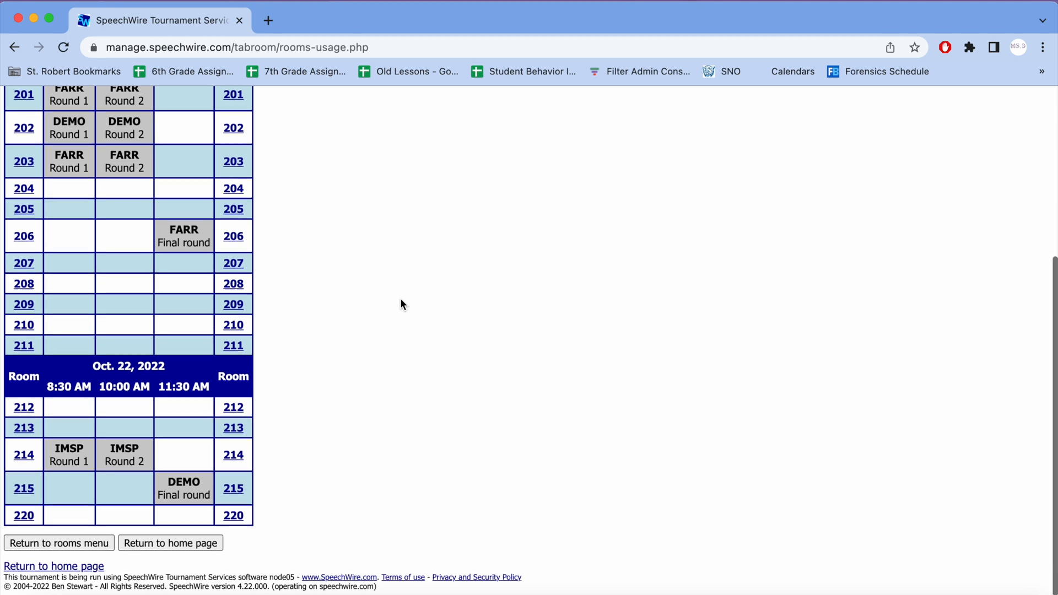
scroll(401, 304, "up", 5)
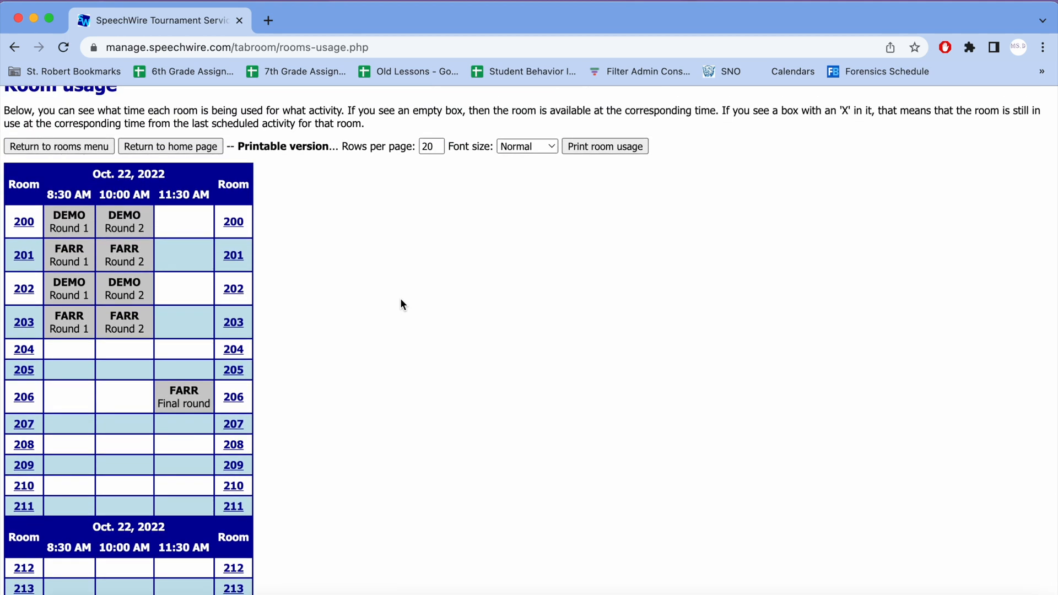
scroll(369, 302, "up", 2)
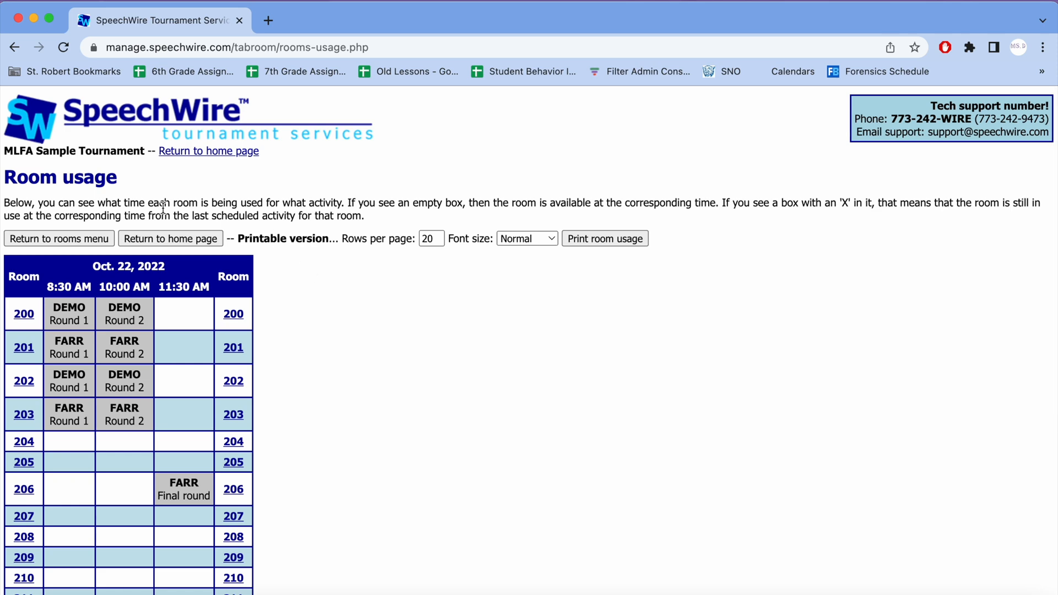
Step: Return to the rooms menu, advance the wizard to speech scheduling, and look over the groupings and rounds available to schedule
left_click(84, 239)
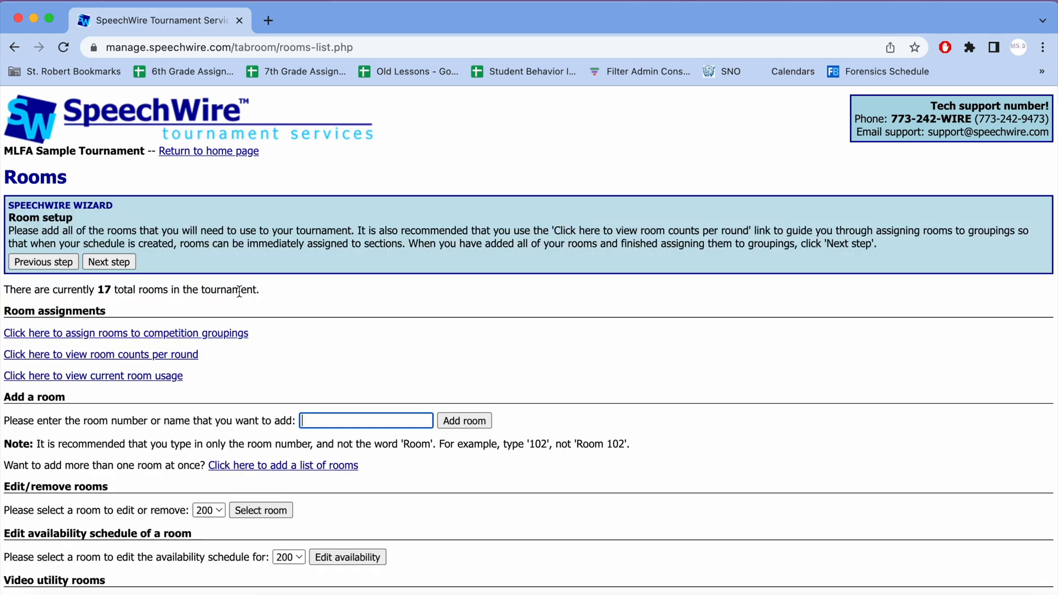
left_click(104, 260)
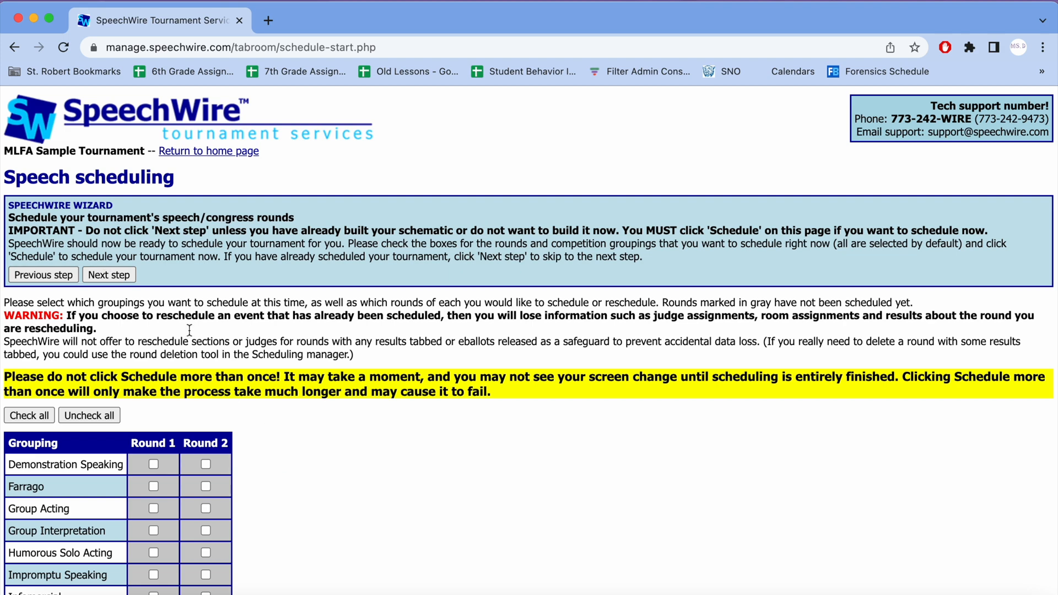
scroll(210, 388, "down", 5)
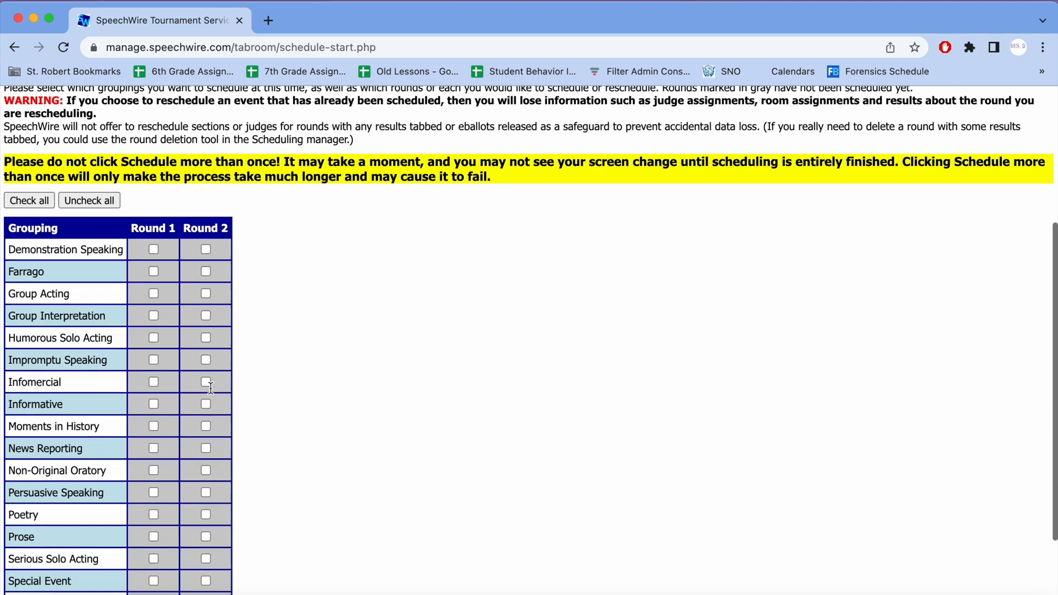
scroll(223, 344, "up", 1)
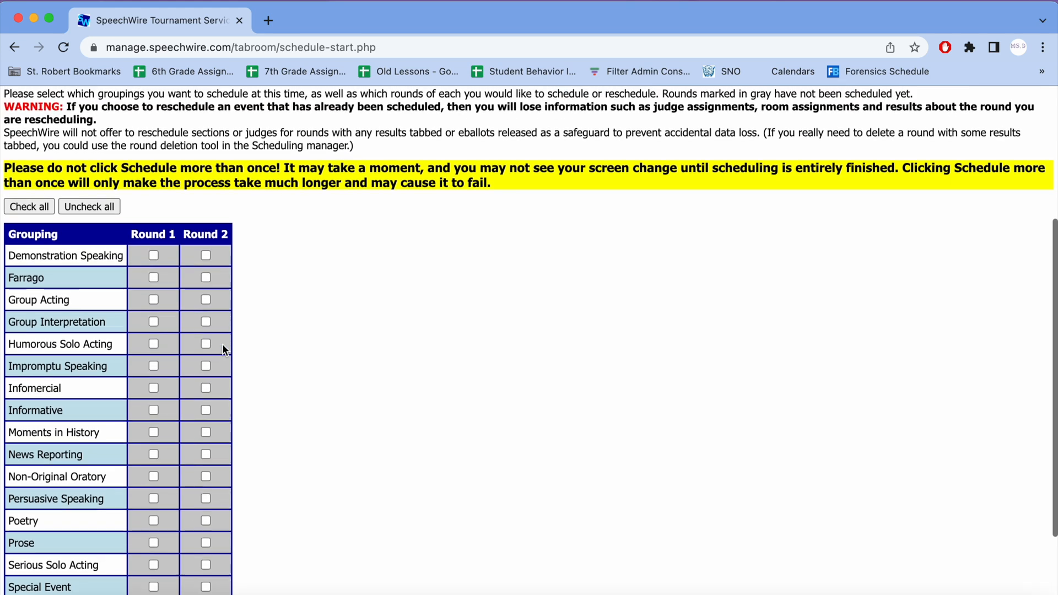
scroll(223, 344, "up", 2)
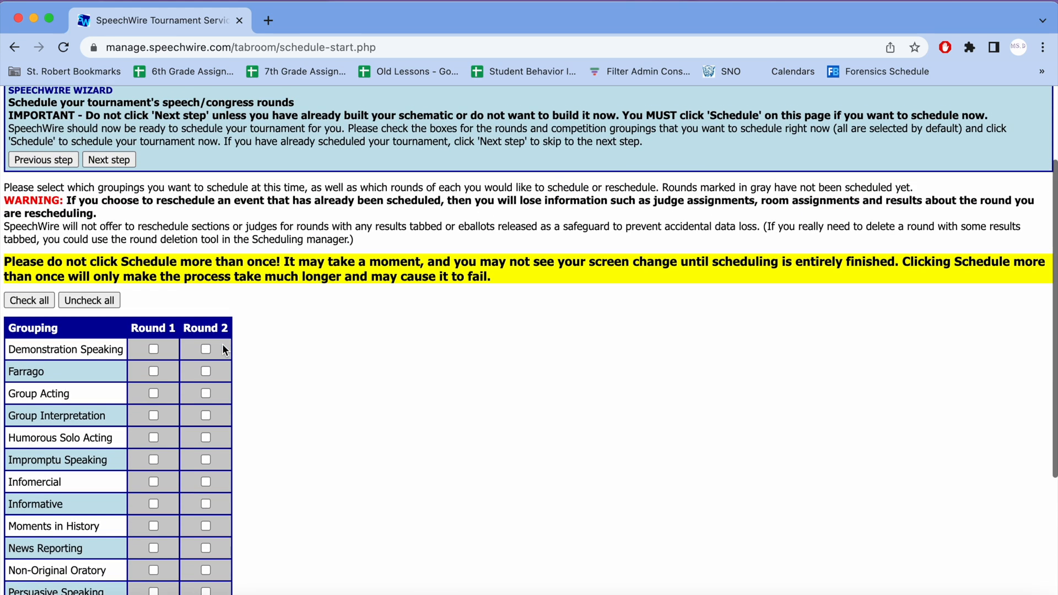
Step: Schedule Rounds 1 and 2 for all competition groupings and confirm the scheduling
scroll(223, 348, "down", 1)
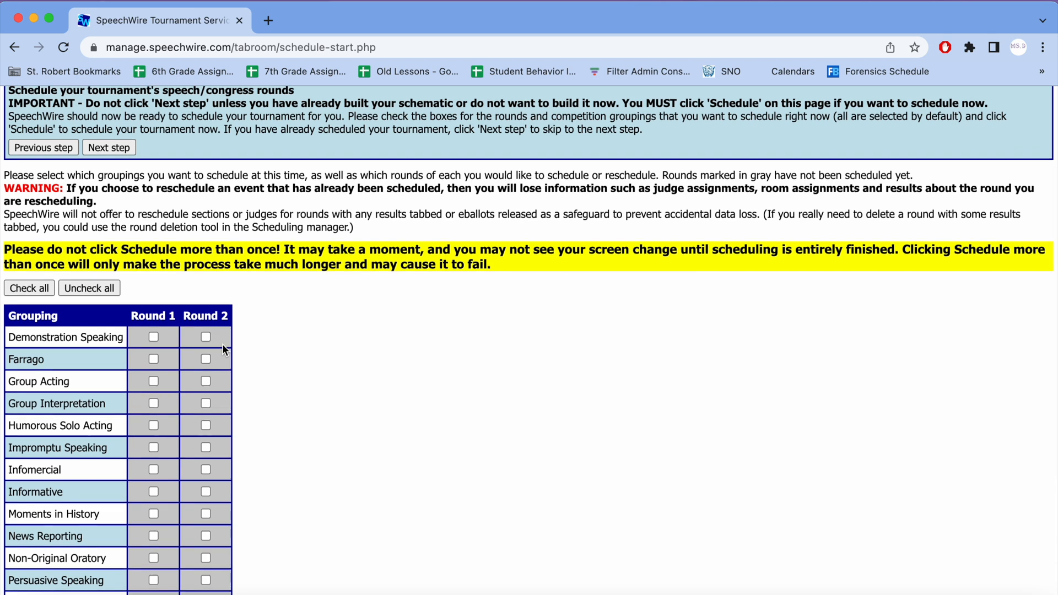
scroll(223, 344, "up", 2)
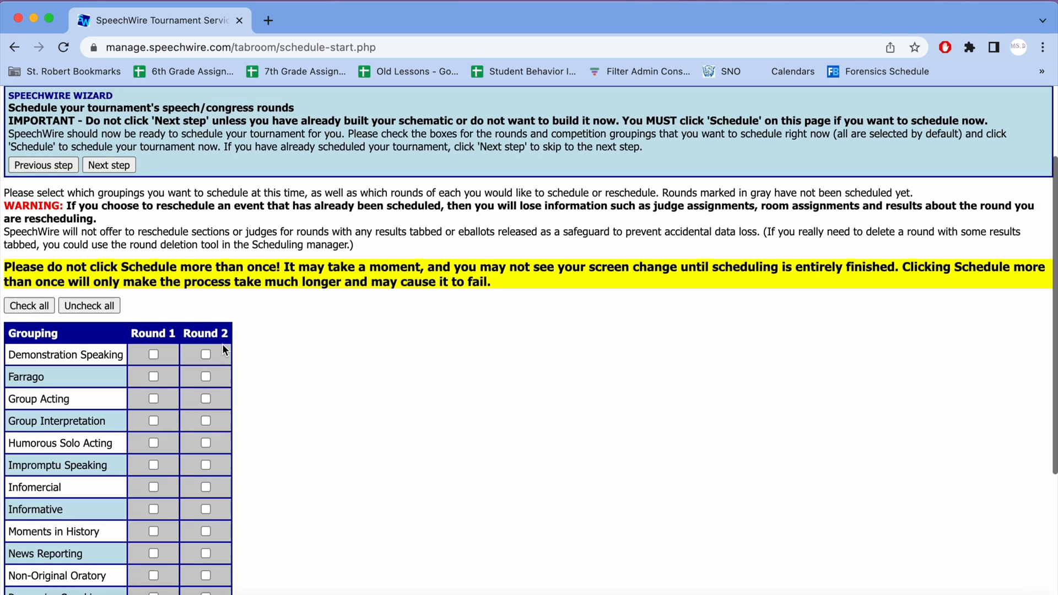
left_click(27, 306)
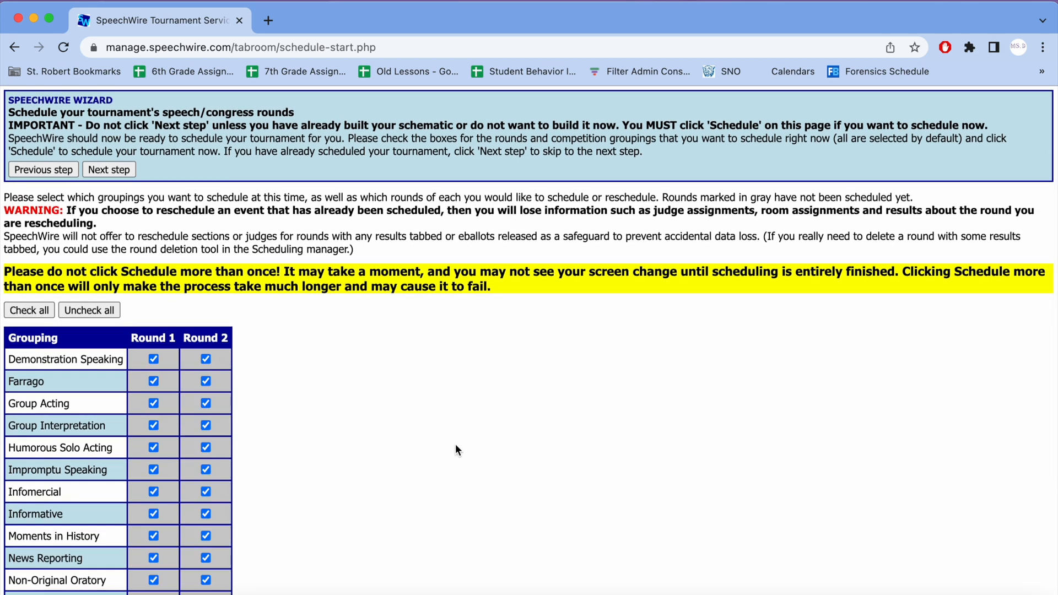
scroll(321, 381, "down", 10)
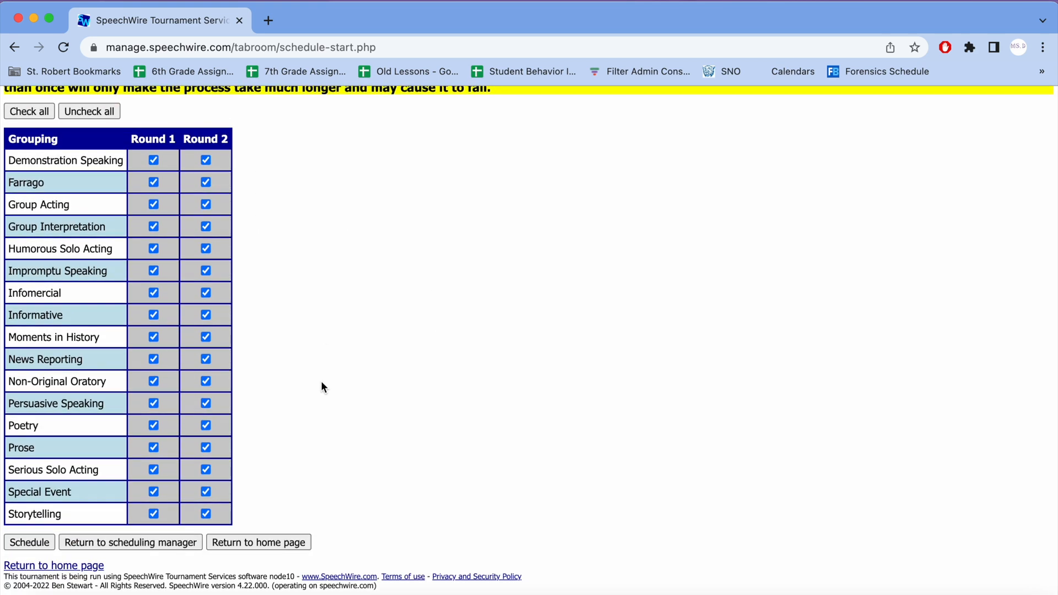
left_click(38, 541)
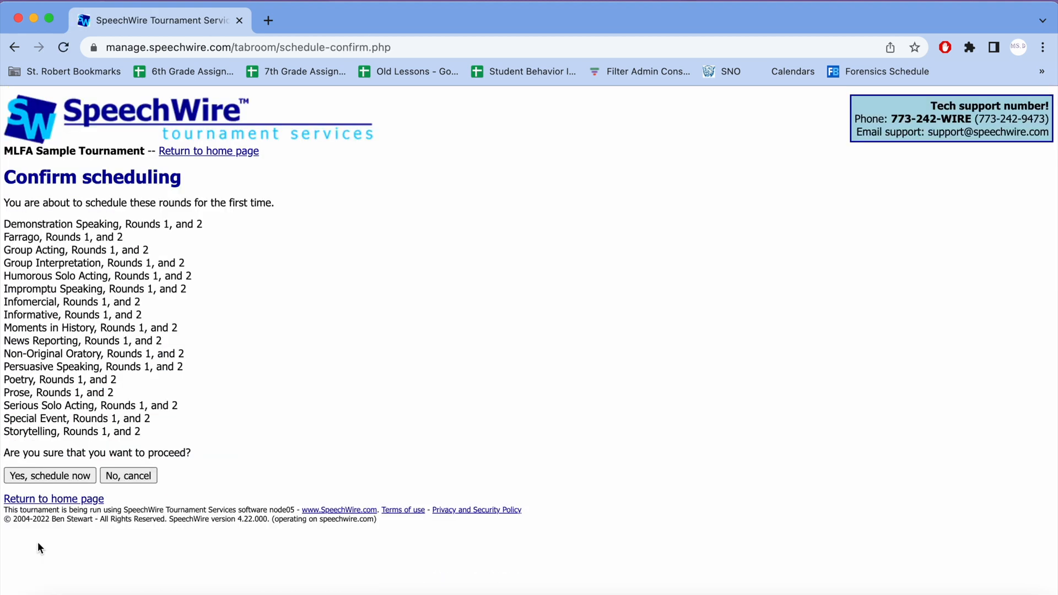
left_click(66, 476)
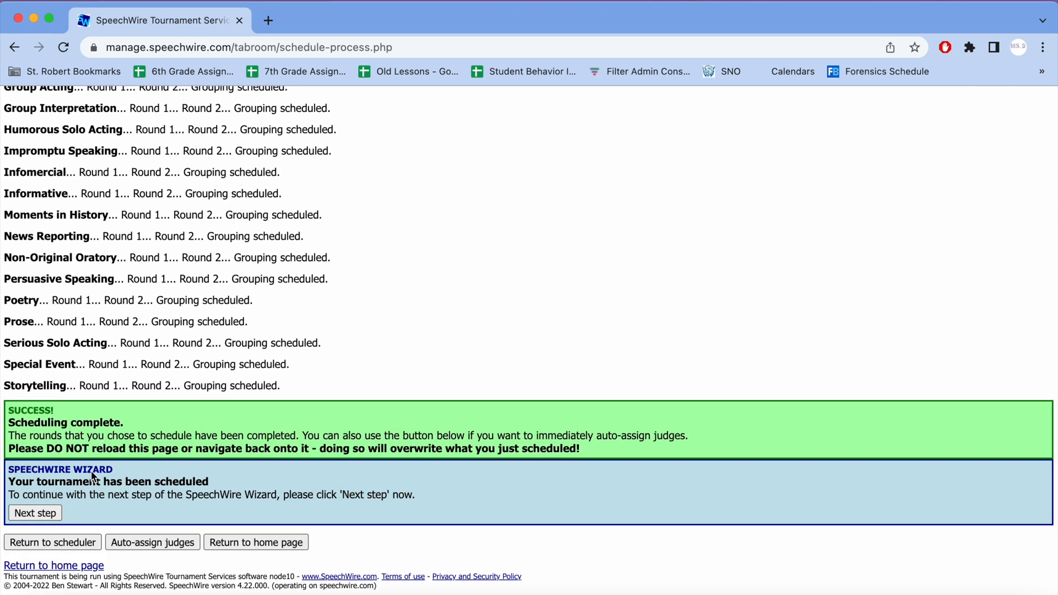
Step: Advance the wizard to judge assignment and auto-assign judges to Rounds 1 and 2 of all groupings
left_click(41, 514)
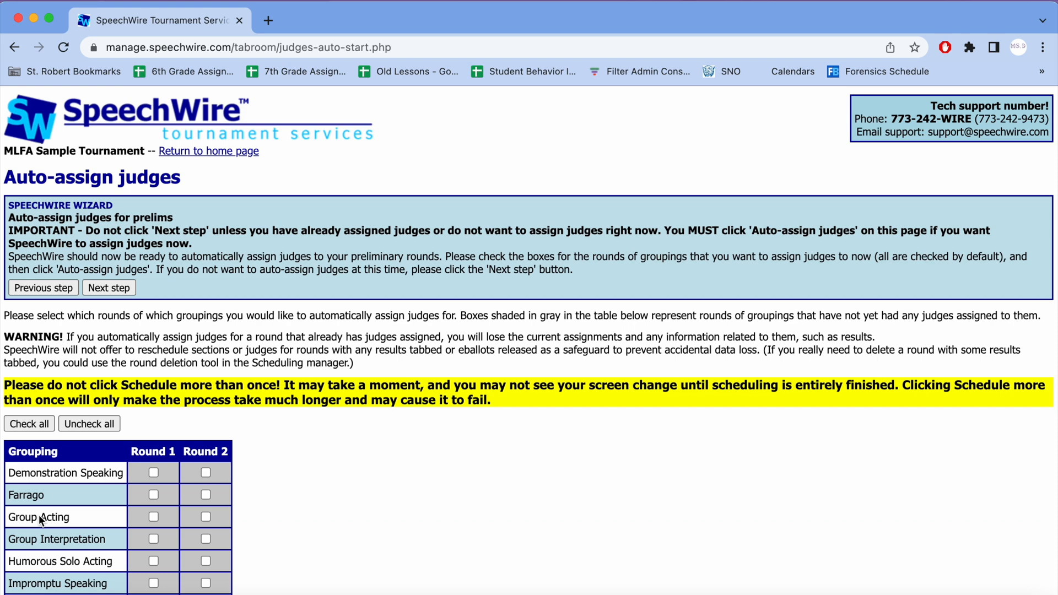
scroll(291, 401, "down", 1)
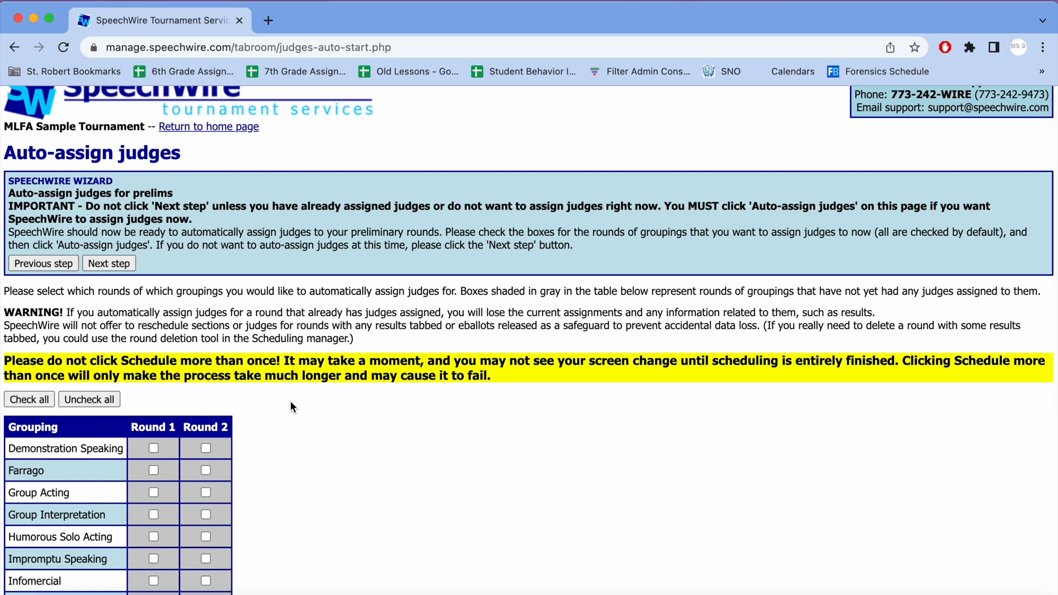
left_click(38, 404)
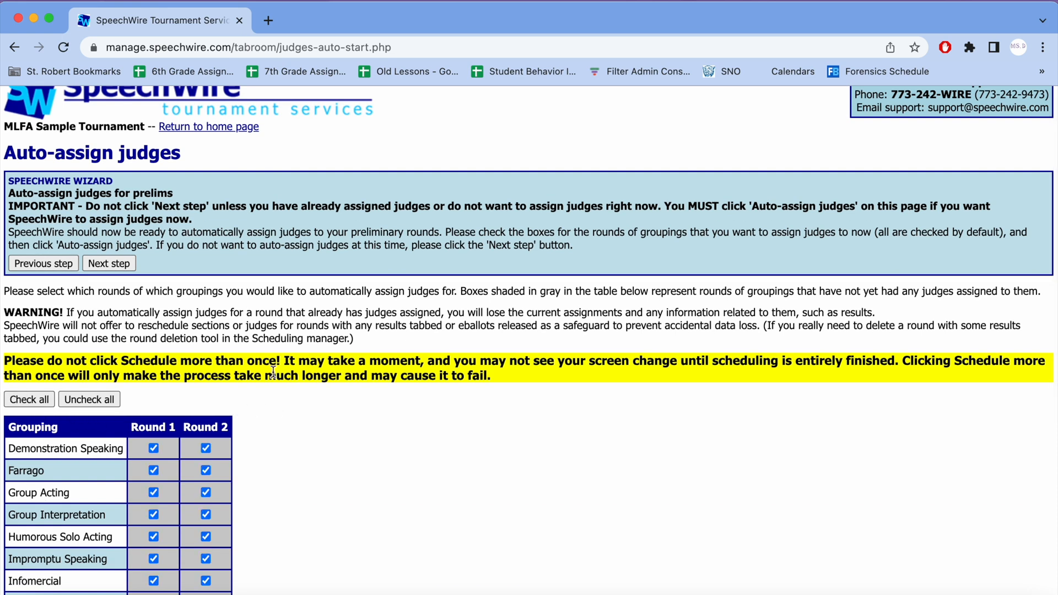
scroll(273, 372, "down", 5)
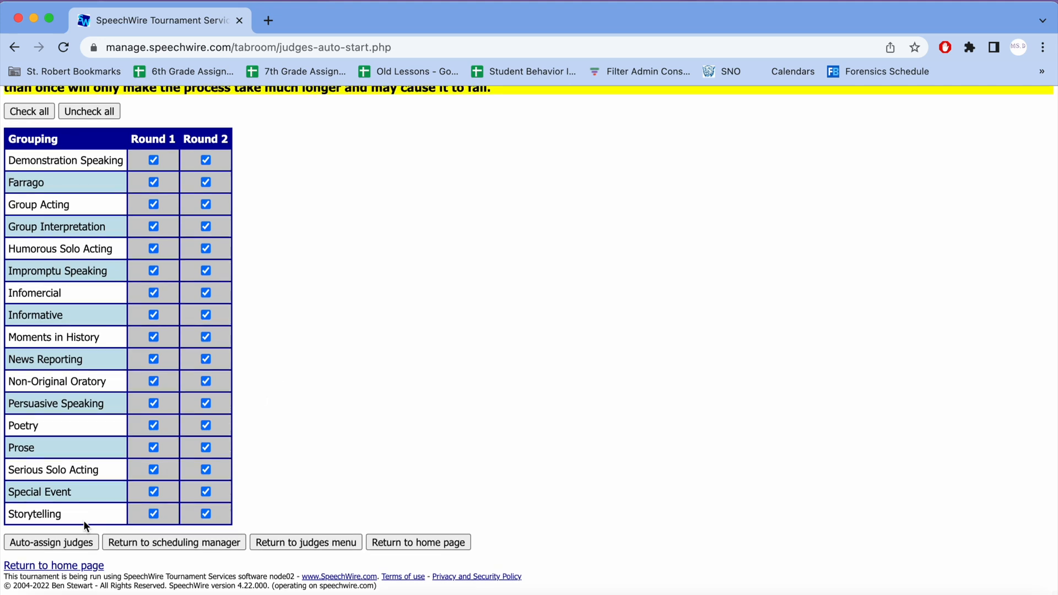
left_click(78, 542)
left_click(45, 474)
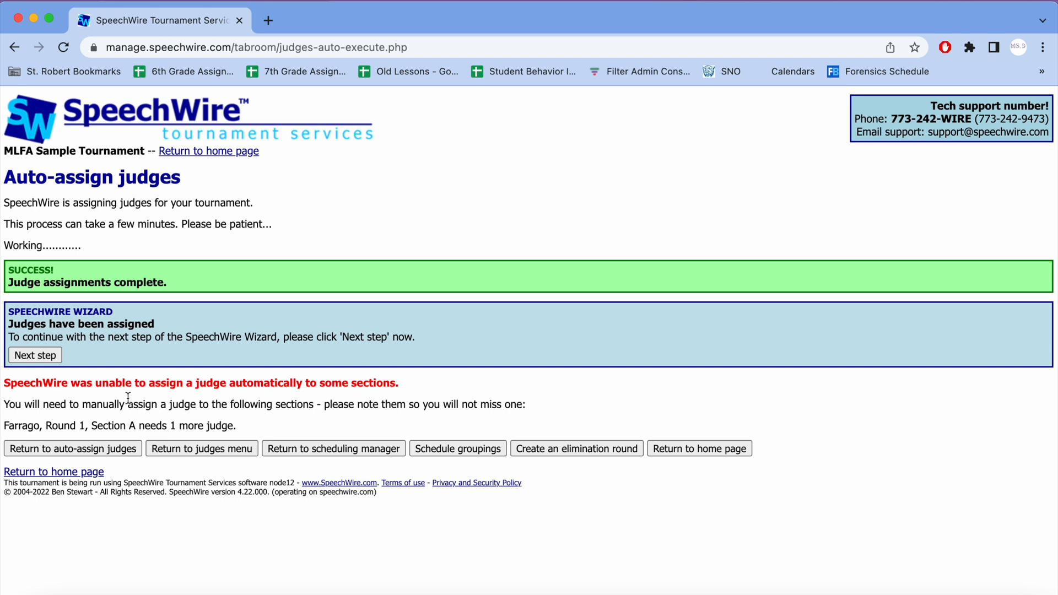
Step: Check which section still needs a manually assigned judge, and finish the wizard by returning to the home page
left_click_drag(8, 426, 242, 427)
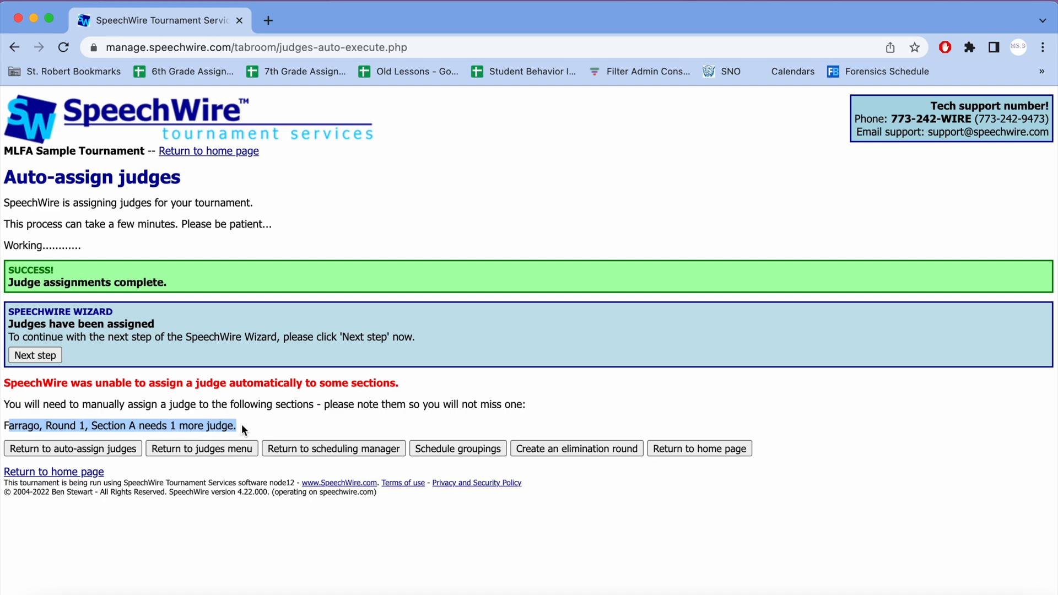
left_click(42, 356)
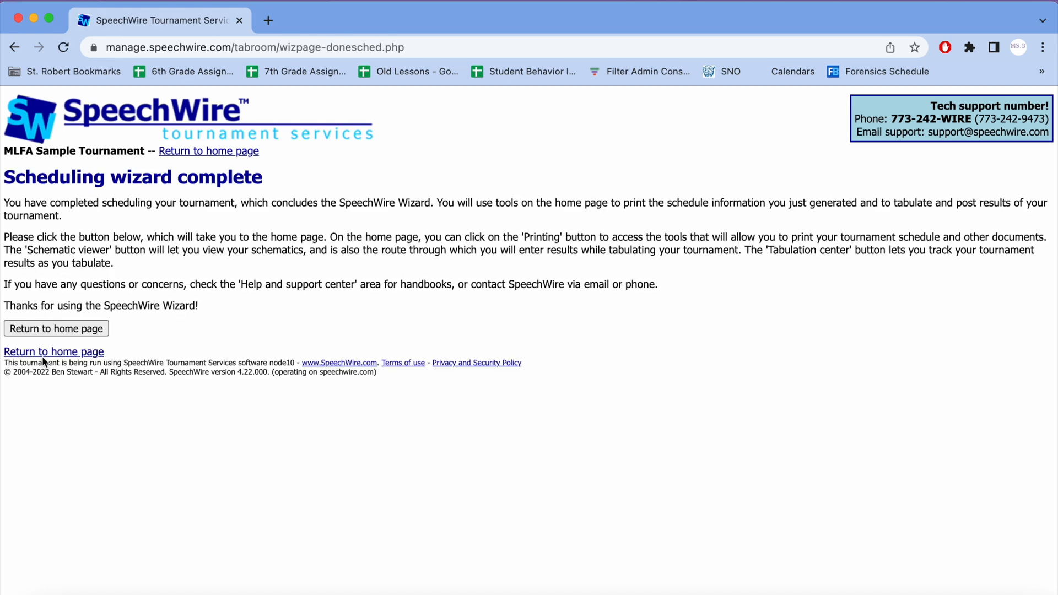
left_click(57, 329)
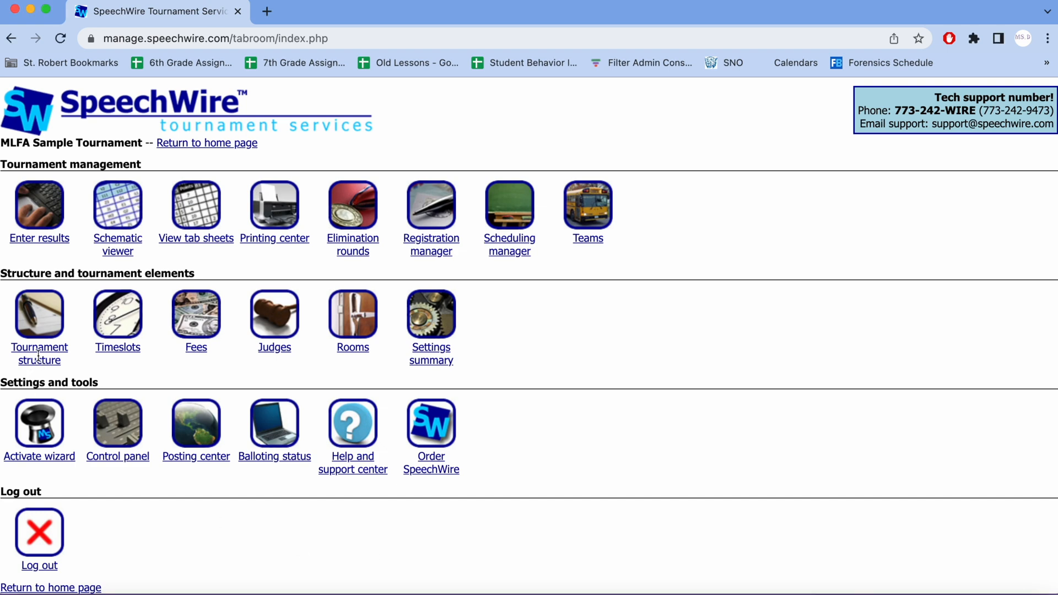
Step: Open the number of rounds per grouping in the tournament structure and find the Impromptu Speaking settings
left_click(38, 335)
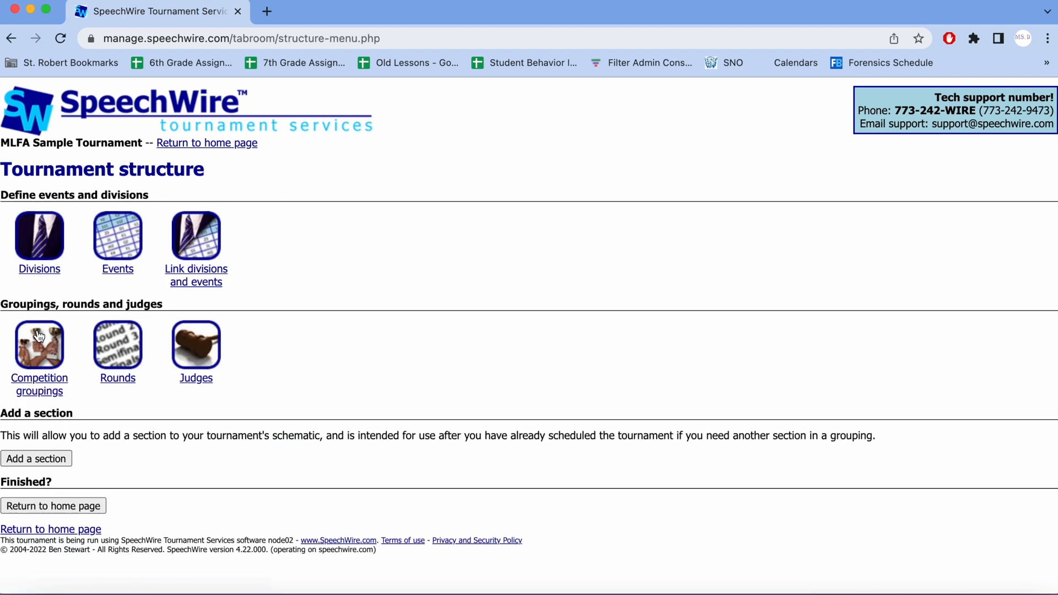
left_click(125, 370)
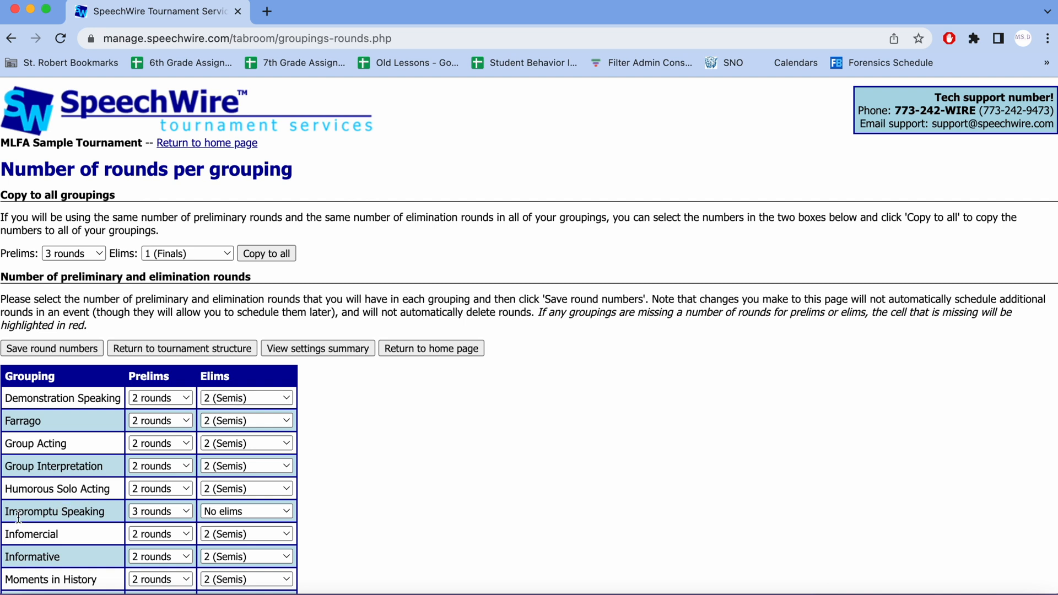
left_click(133, 517)
scroll(127, 518, "down", 3)
scroll(126, 518, "down", 2)
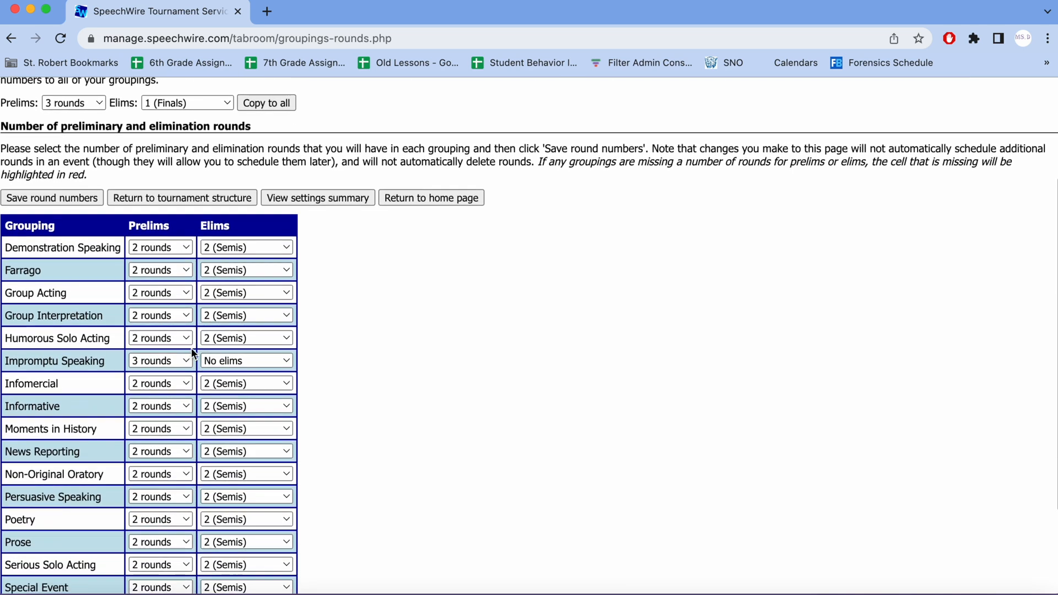
Step: Set Impromptu Speaking to 2 rounds of prelims and 2 (Semis) for elims
left_click(132, 362)
left_click(157, 345)
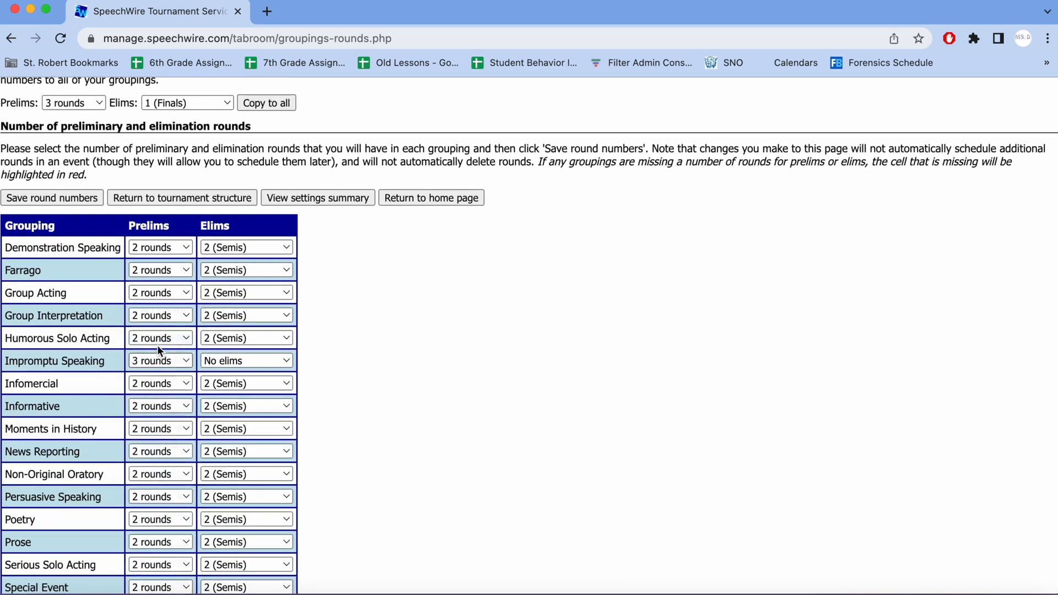
left_click(214, 363)
left_click(231, 395)
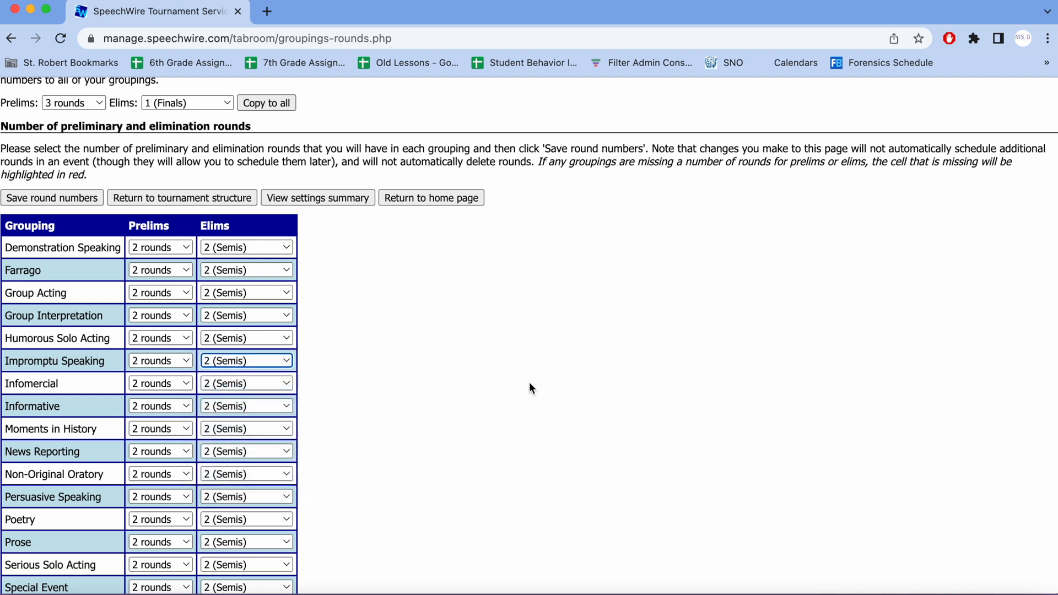
Step: Set Impromptu Speaking to 3 rounds of prelims and No elims, and save the round numbers
left_click(170, 364)
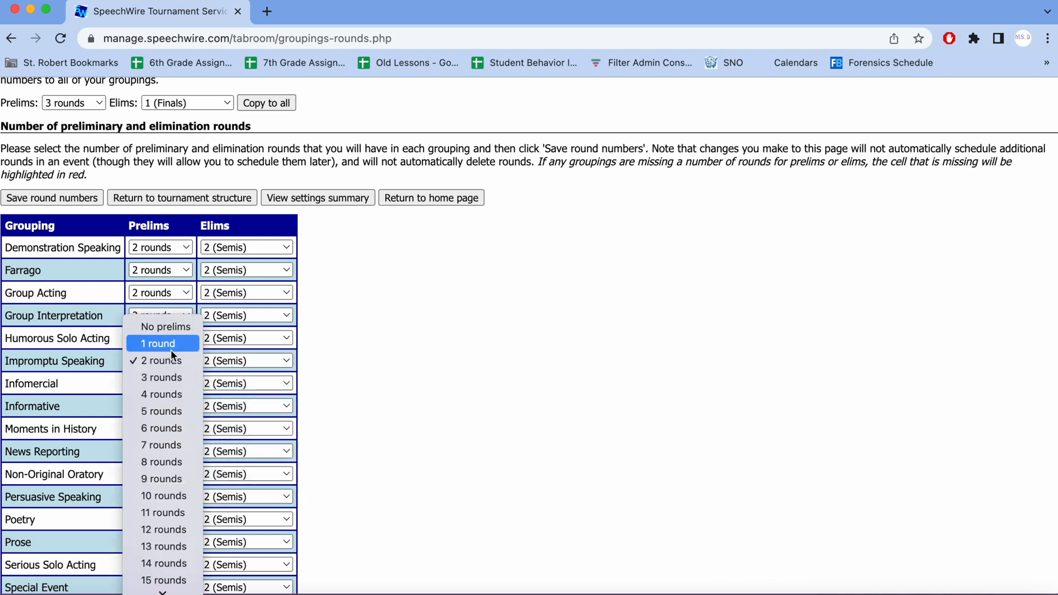
left_click(183, 377)
left_click(229, 362)
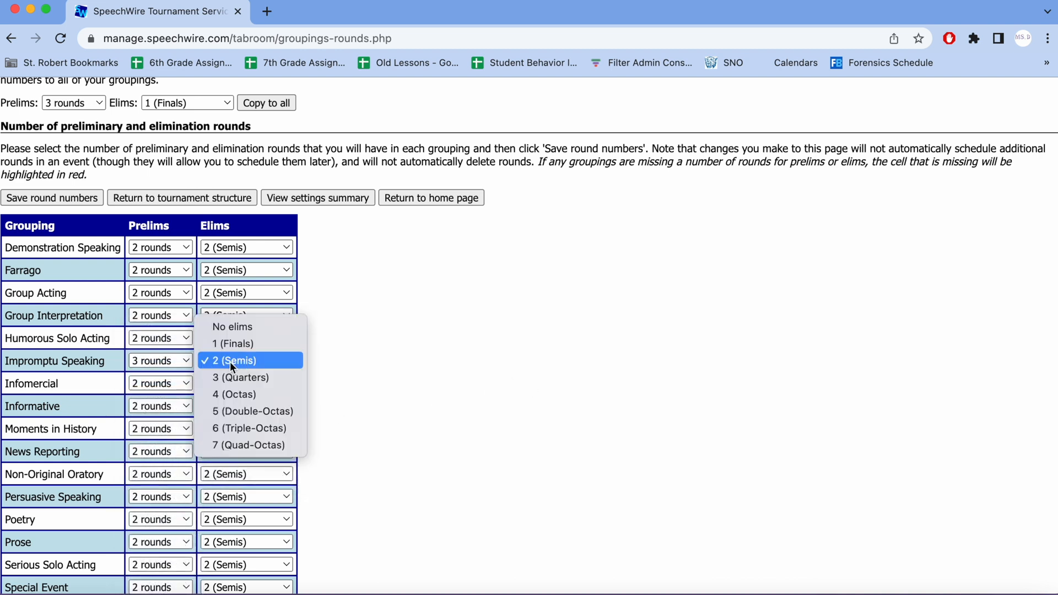
left_click(239, 329)
left_click(34, 198)
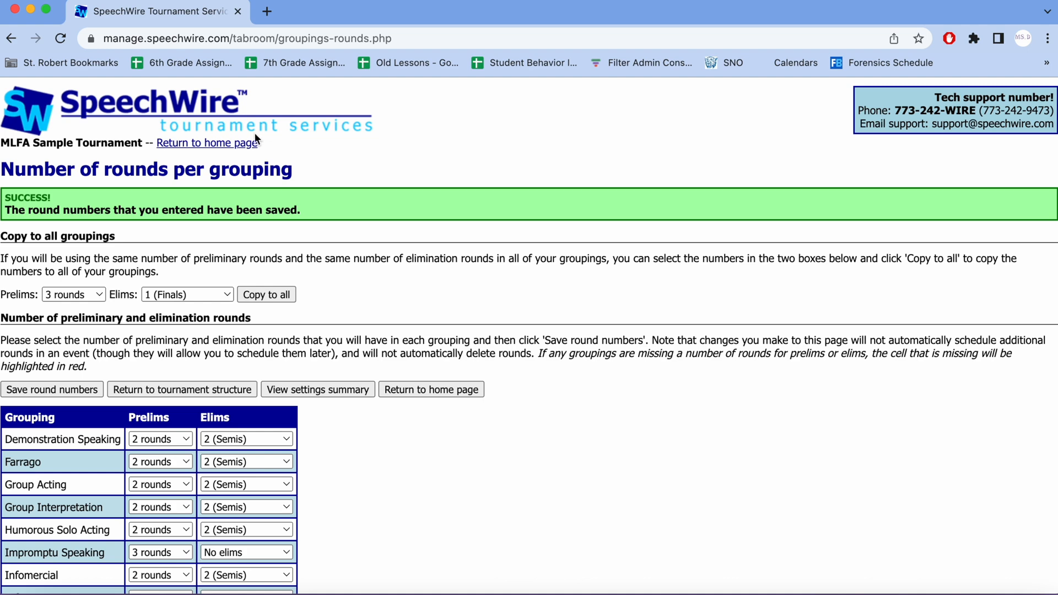
Step: In the tournament timeslots, choose Rd. 3 for IMSP in the 11:30 AM Power Round slot and save the changes
left_click(223, 145)
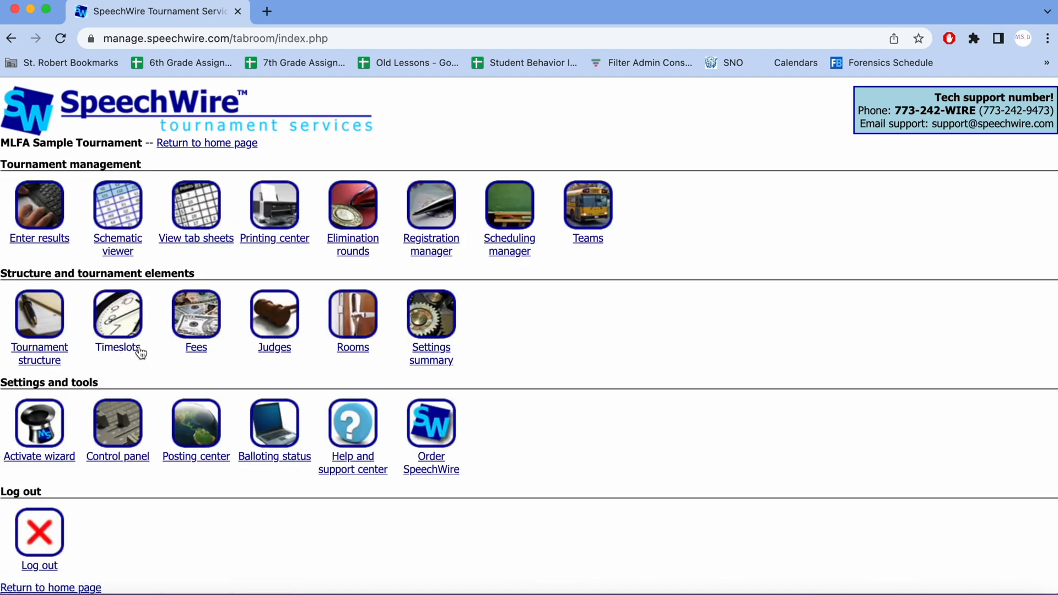
left_click(121, 321)
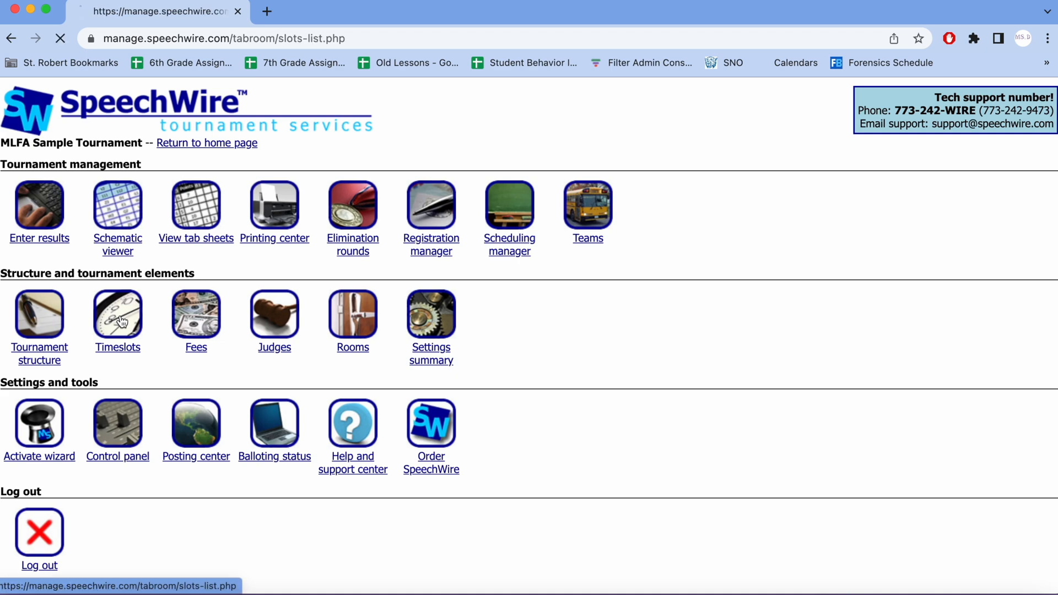
scroll(223, 326, "down", 5)
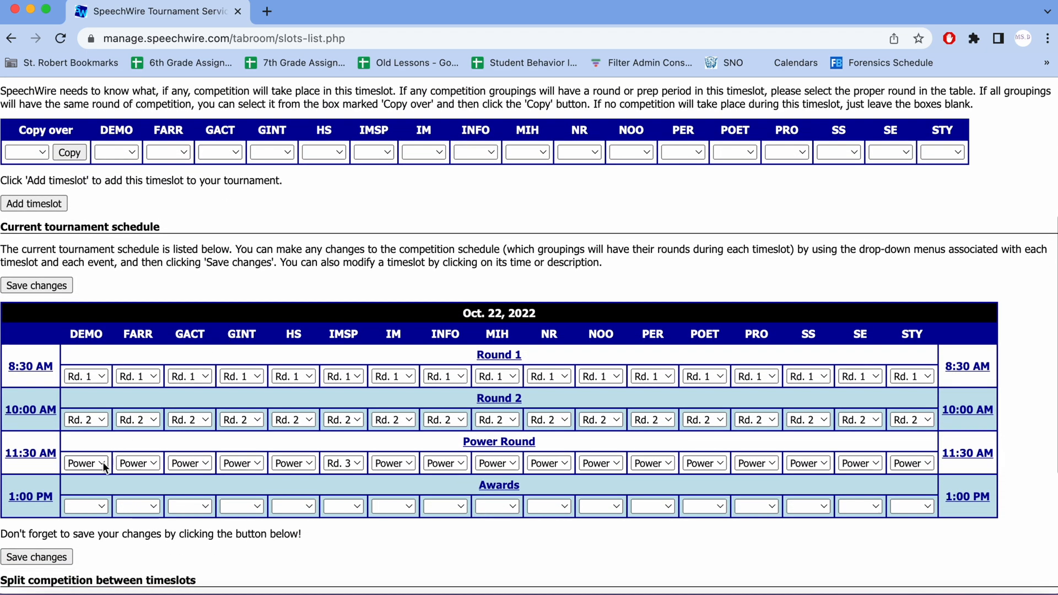
left_click(352, 467)
left_click(361, 463)
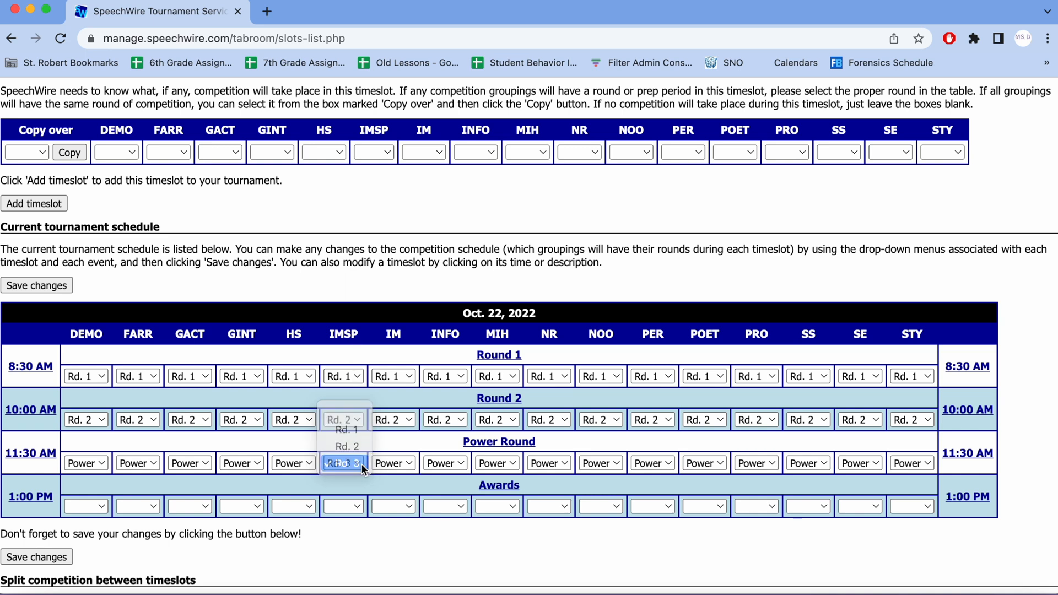
left_click(34, 556)
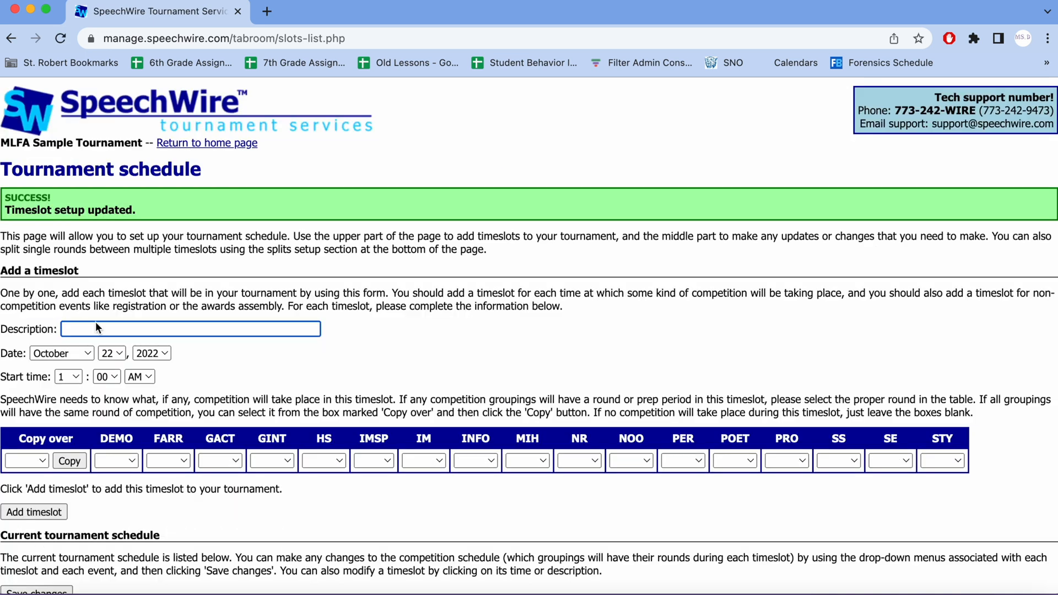
Step: Open the room assignments for Impromptu Speaking, Round 3 and check which room is assigned to it
left_click(199, 145)
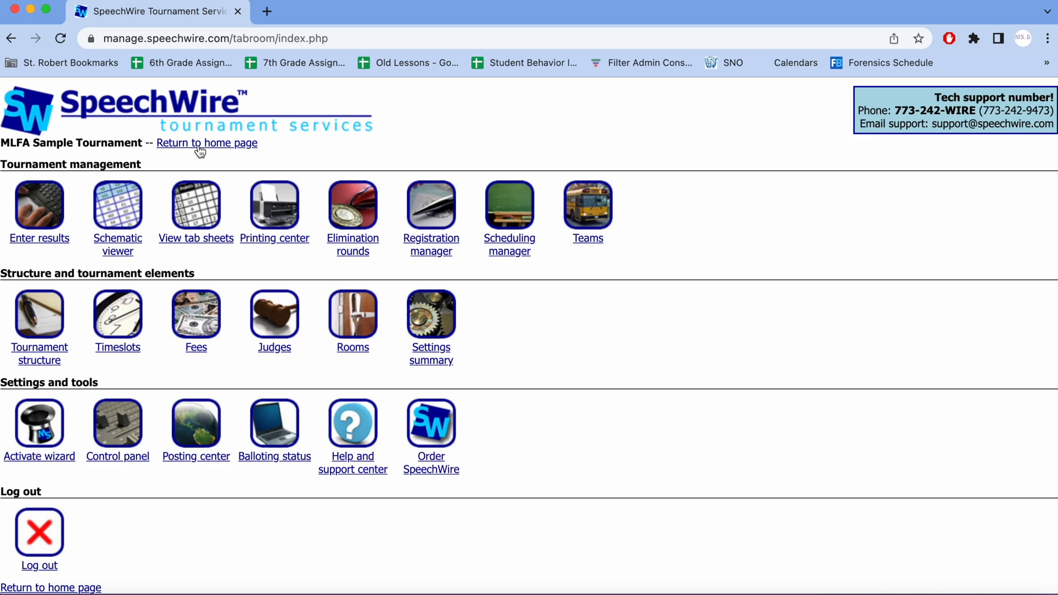
left_click(367, 310)
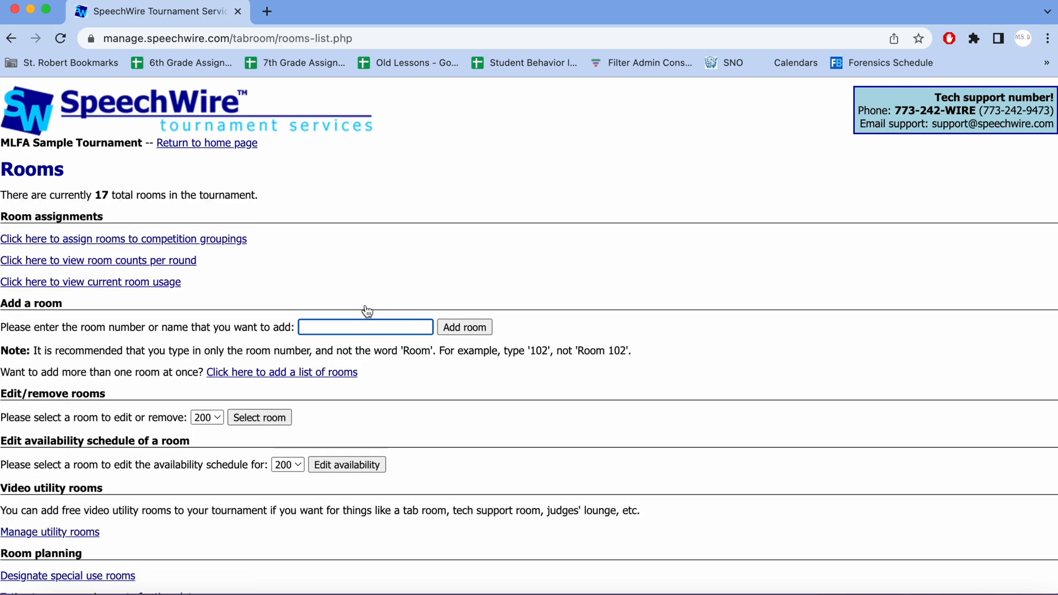
left_click(131, 240)
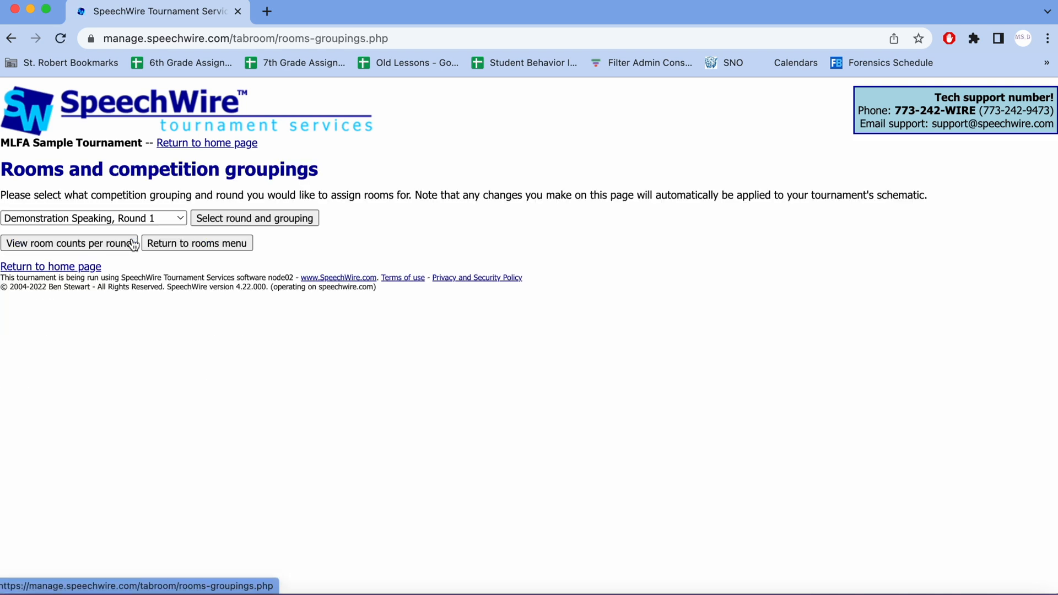
left_click(134, 219)
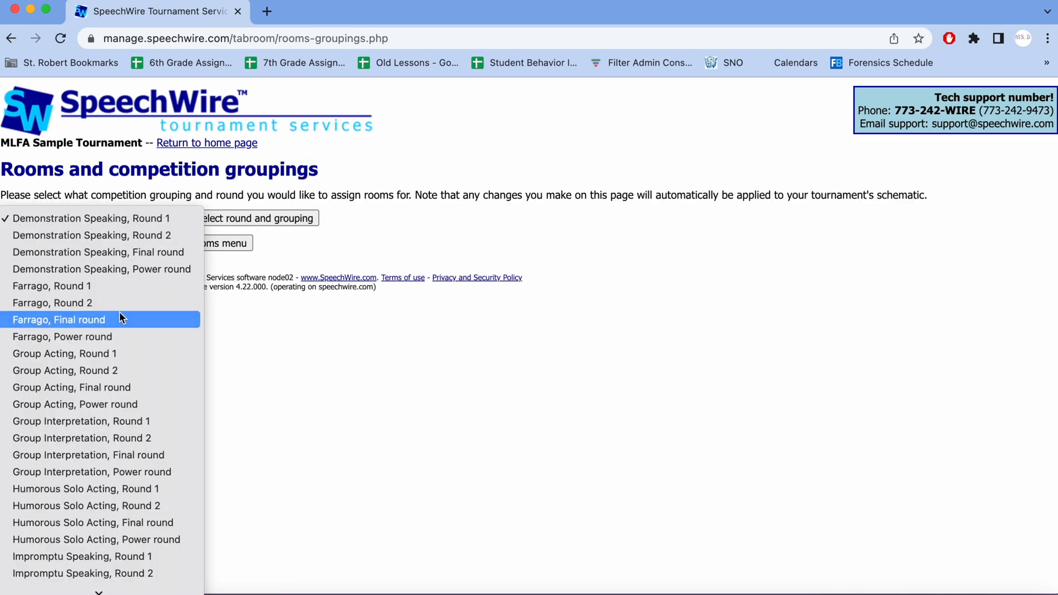
scroll(120, 319, "down", 2)
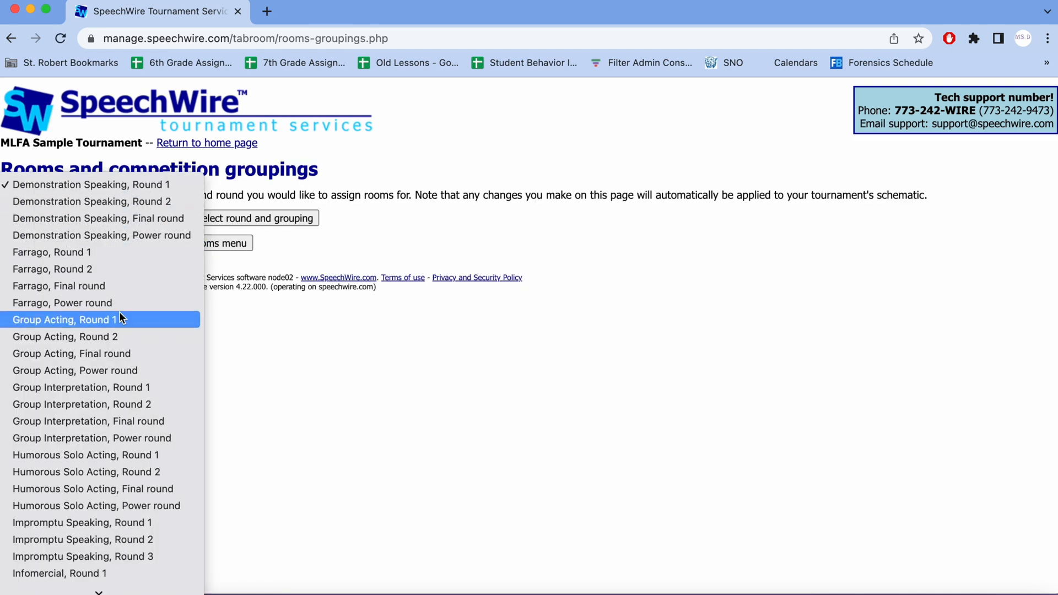
left_click(156, 557)
left_click(295, 219)
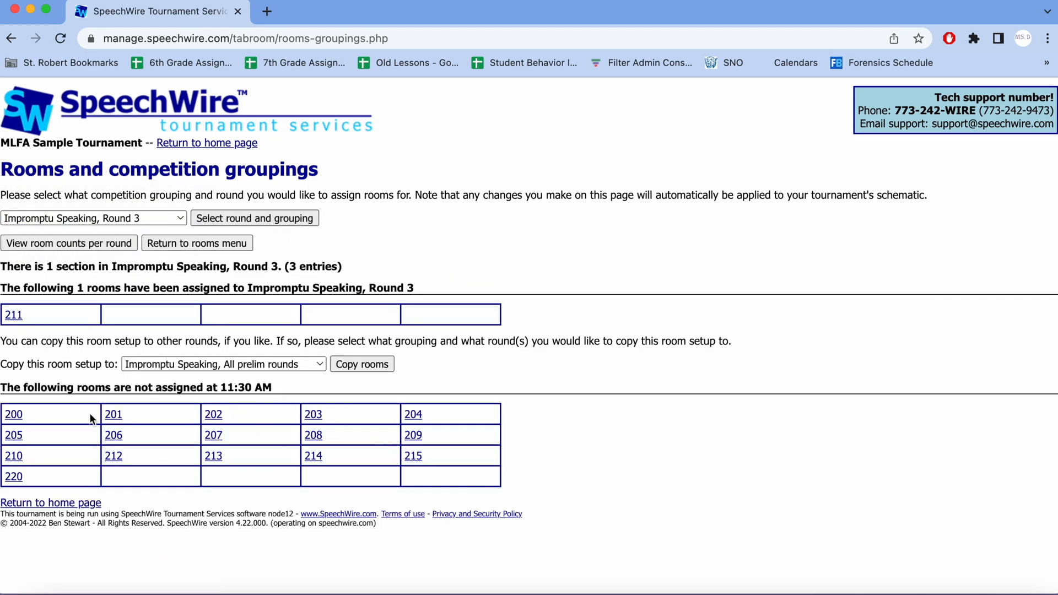
Step: Review which rounds of each grouping are offered for speech scheduling, especially Impromptu Speaking Round 3, and return to the tournament home page
left_click(237, 144)
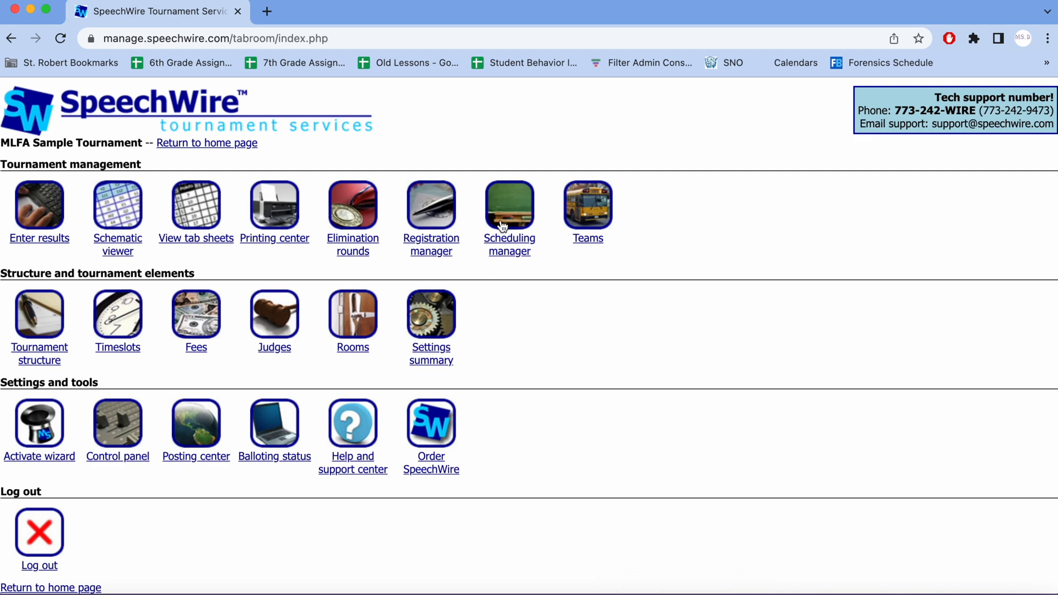
left_click(508, 245)
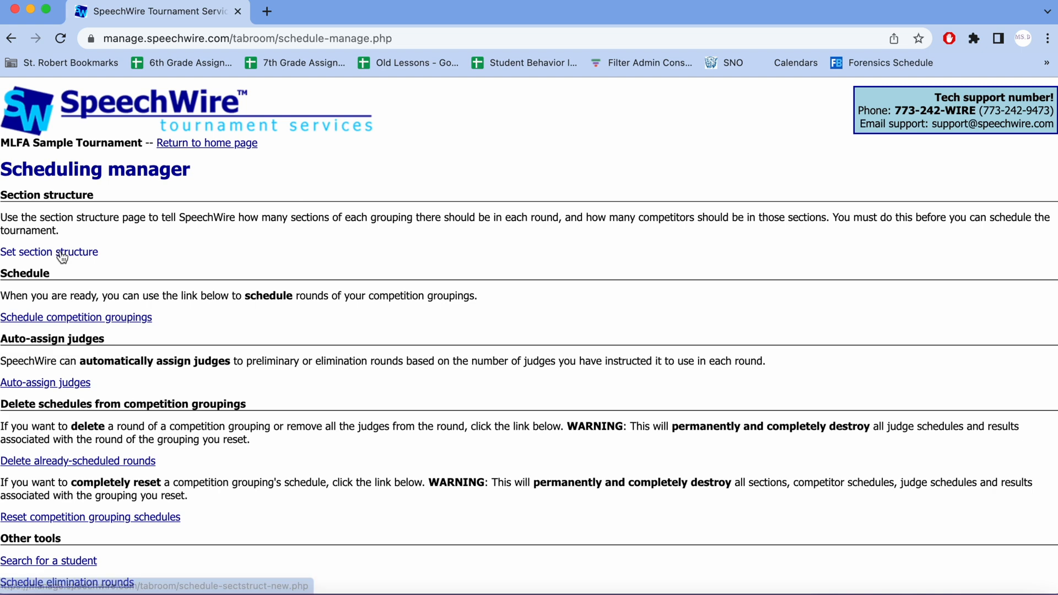
left_click(69, 319)
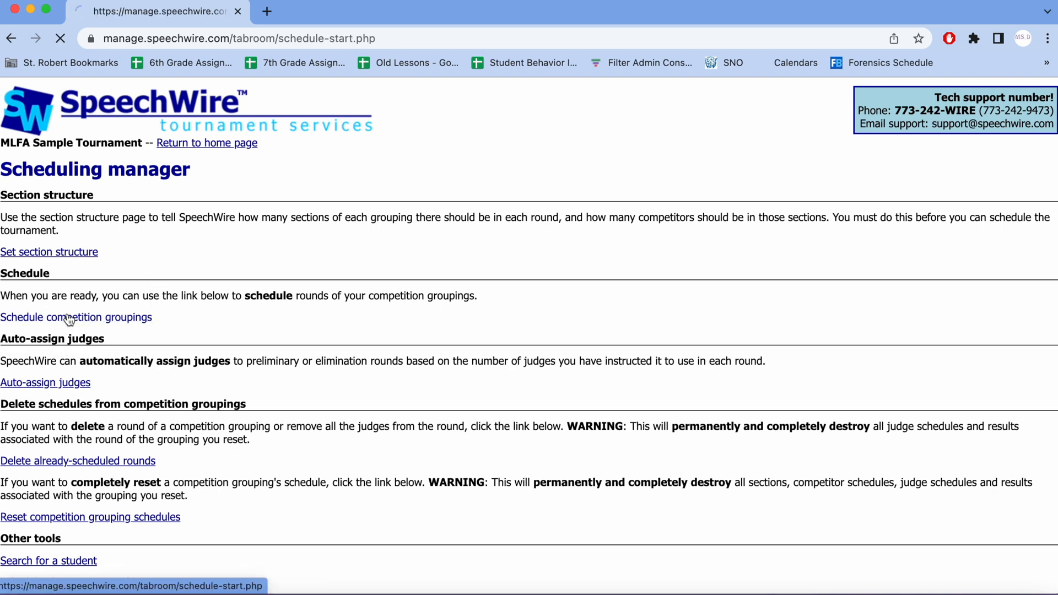
scroll(234, 359, "down", 1)
scroll(234, 358, "down", 1)
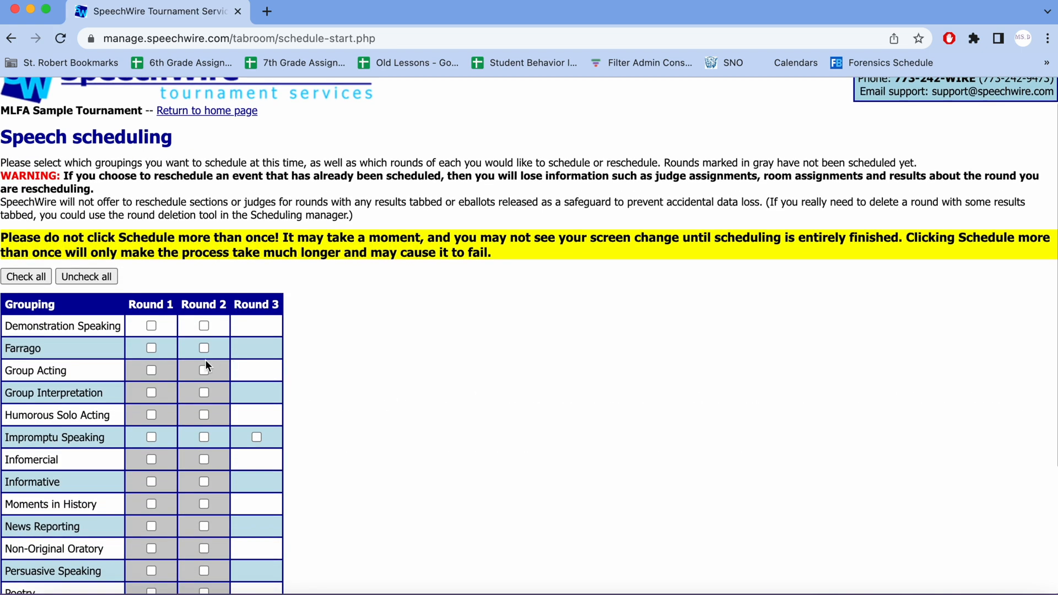
scroll(163, 383, "down", 6)
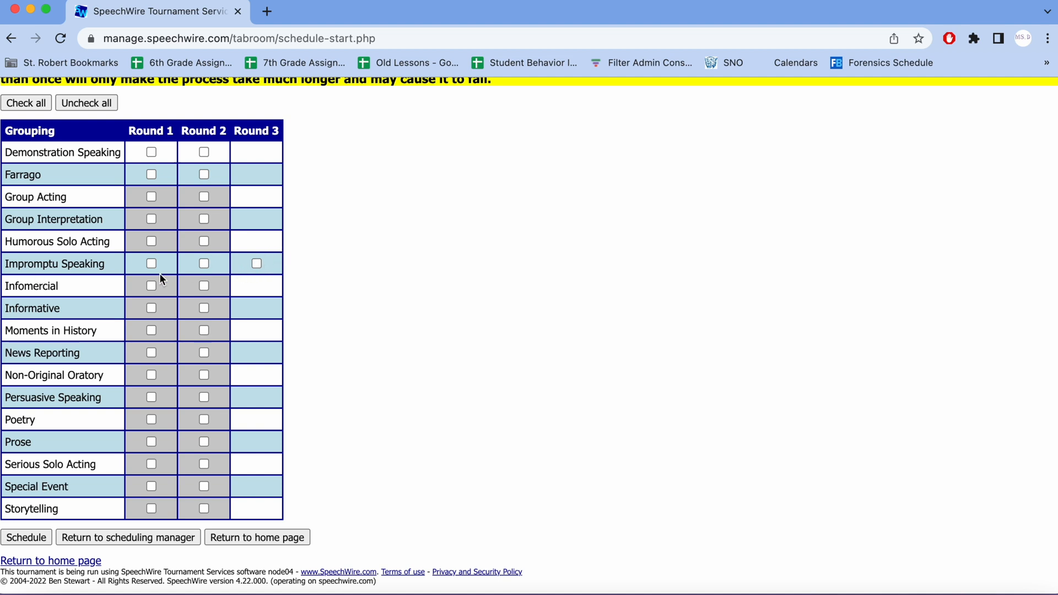
left_click(257, 264)
scroll(396, 291, "up", 5)
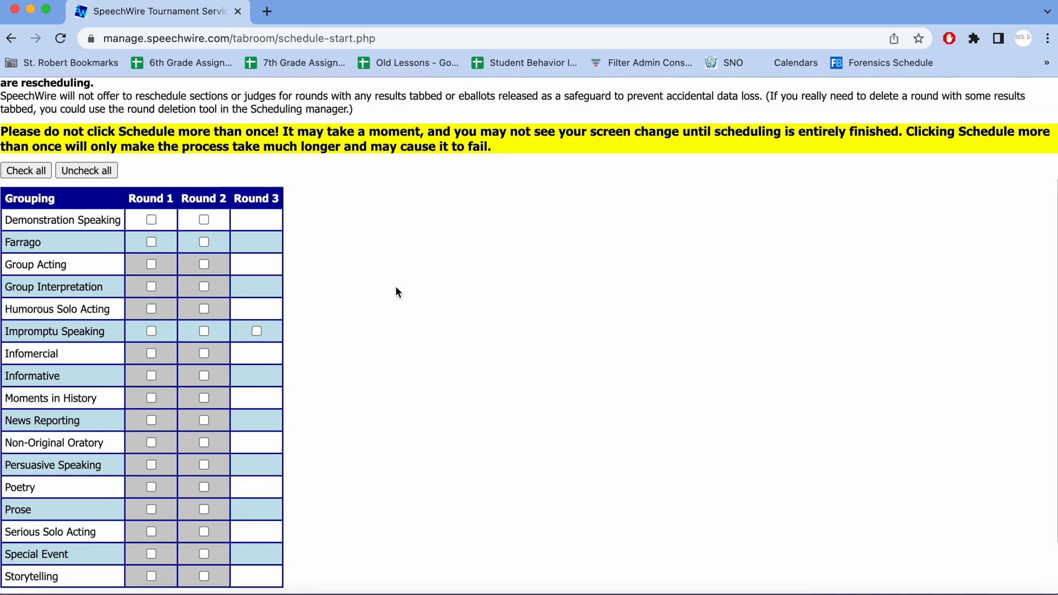
scroll(396, 292, "up", 1)
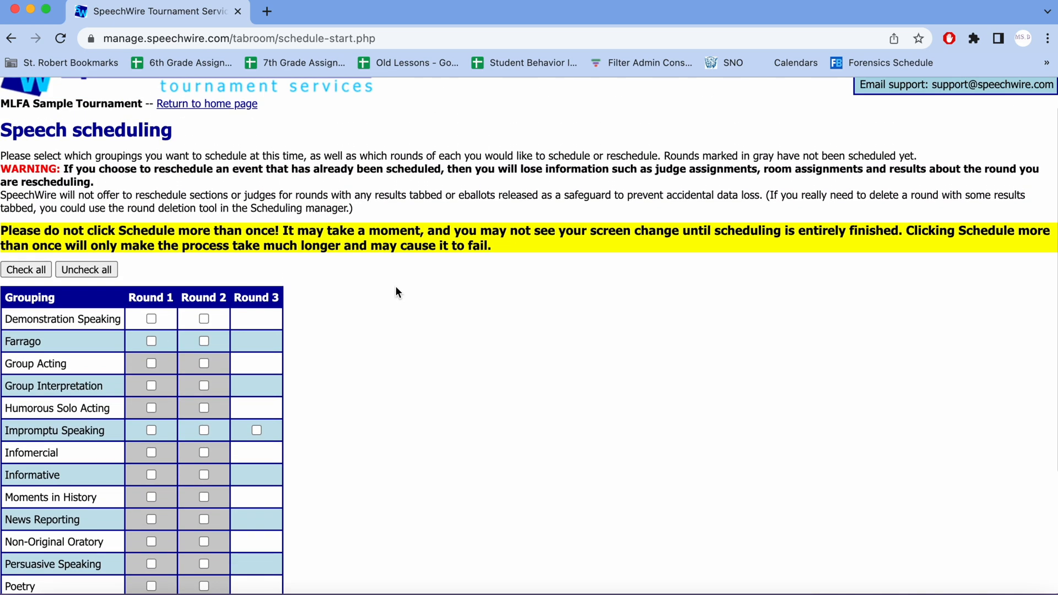
scroll(295, 184, "up", 1)
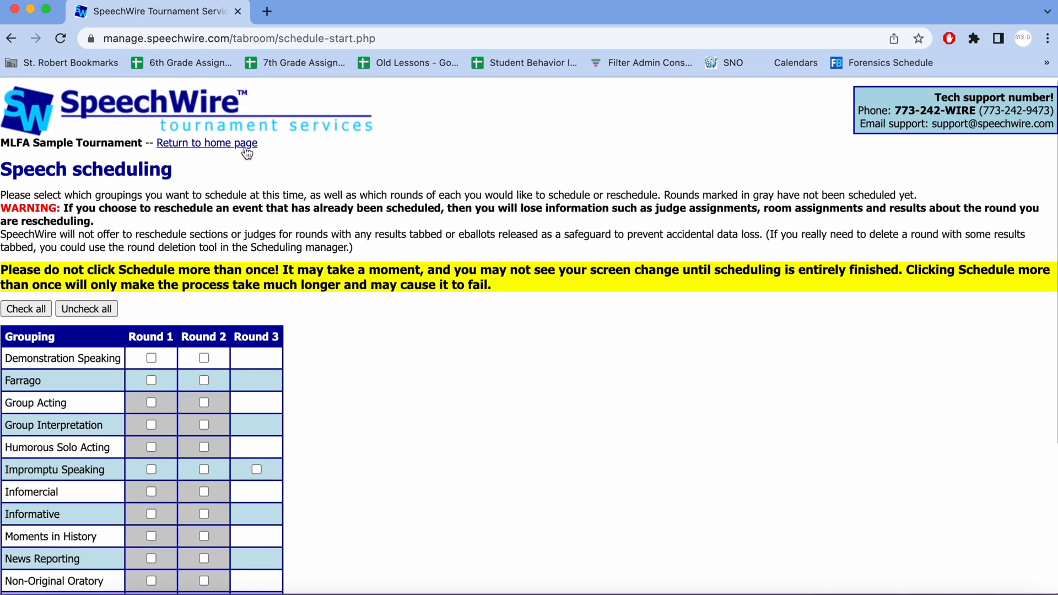
left_click(246, 144)
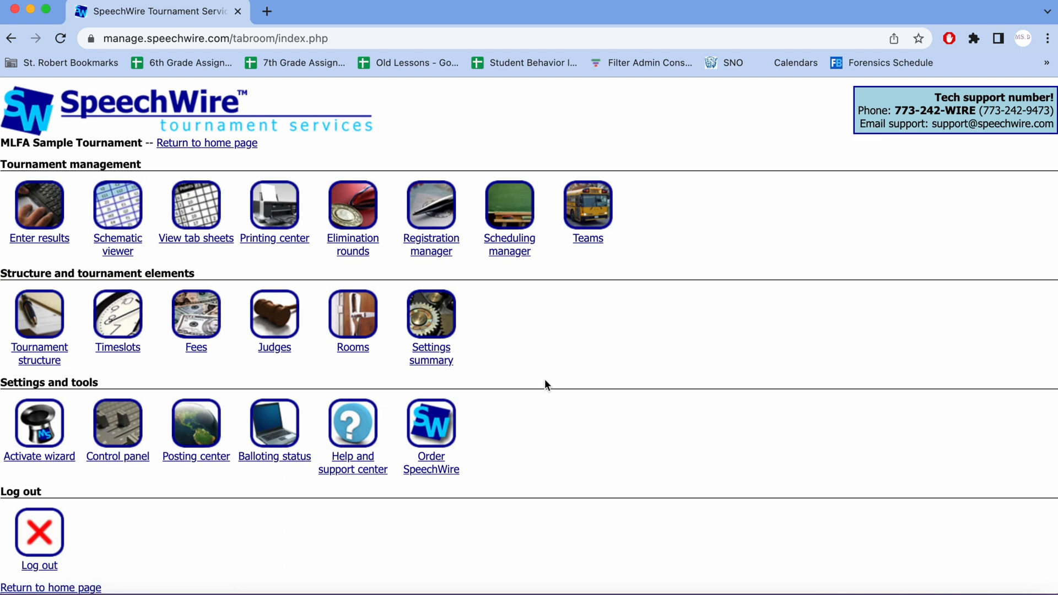